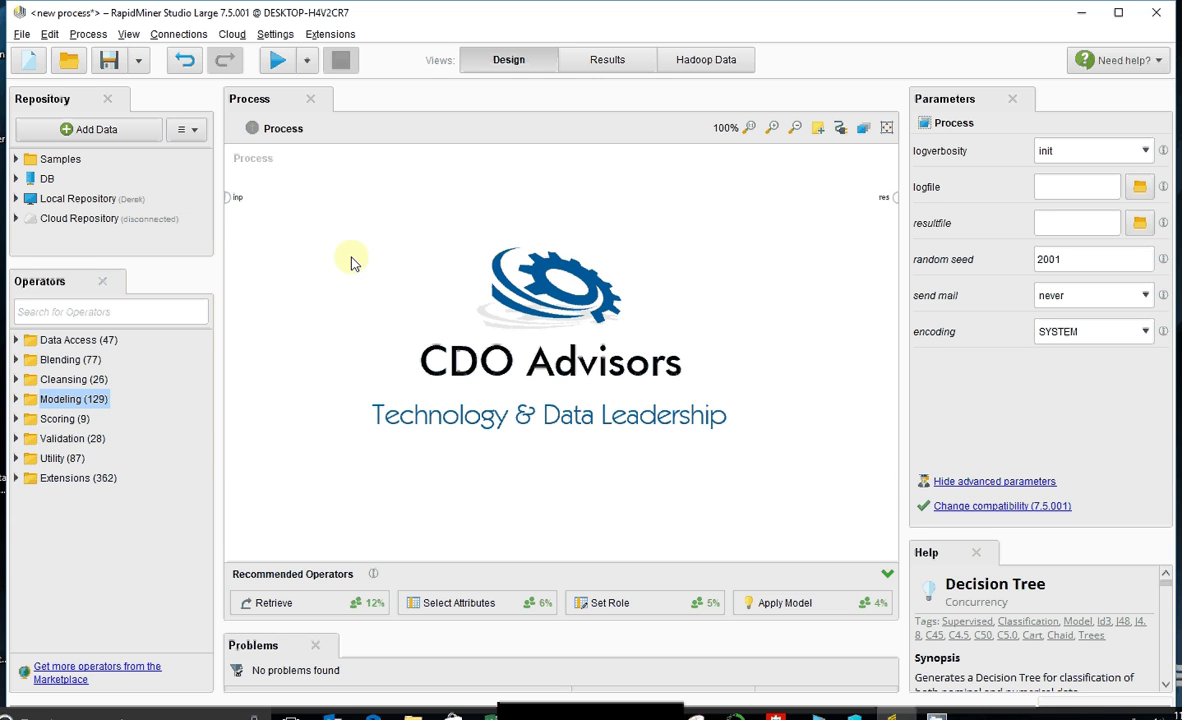
Step: Search the operators for 'REx' and place a Read Excel operator on the process canvas
left_click(102, 312)
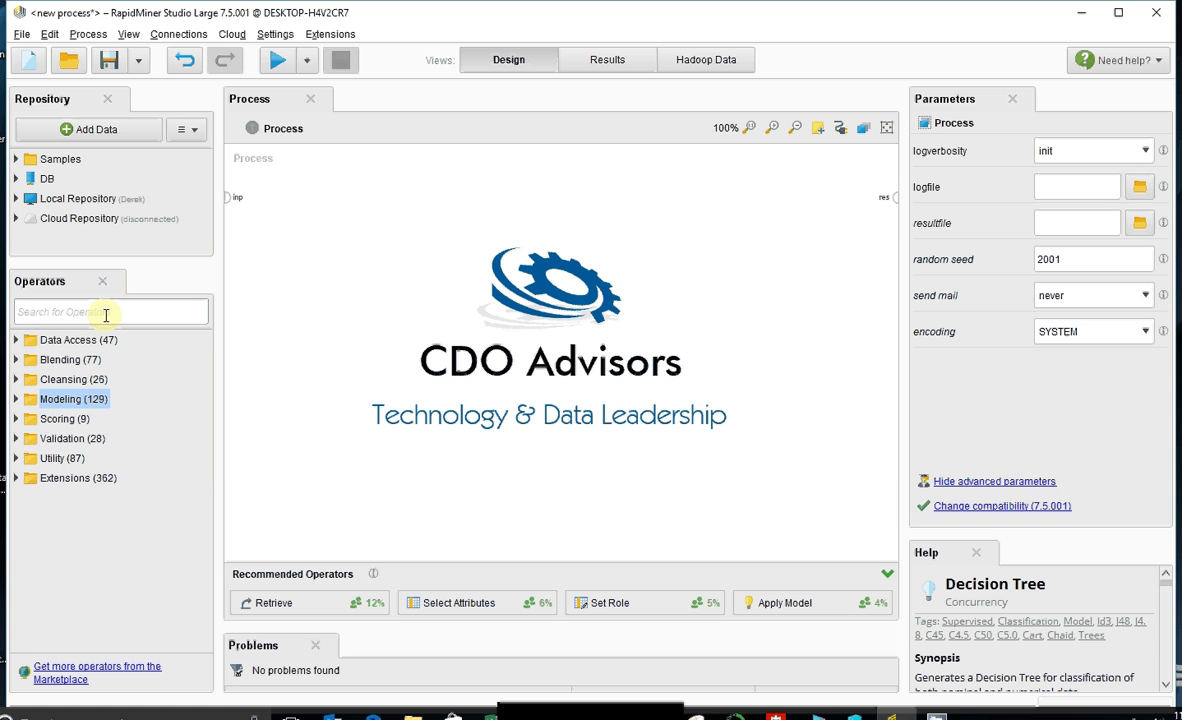
type("REx")
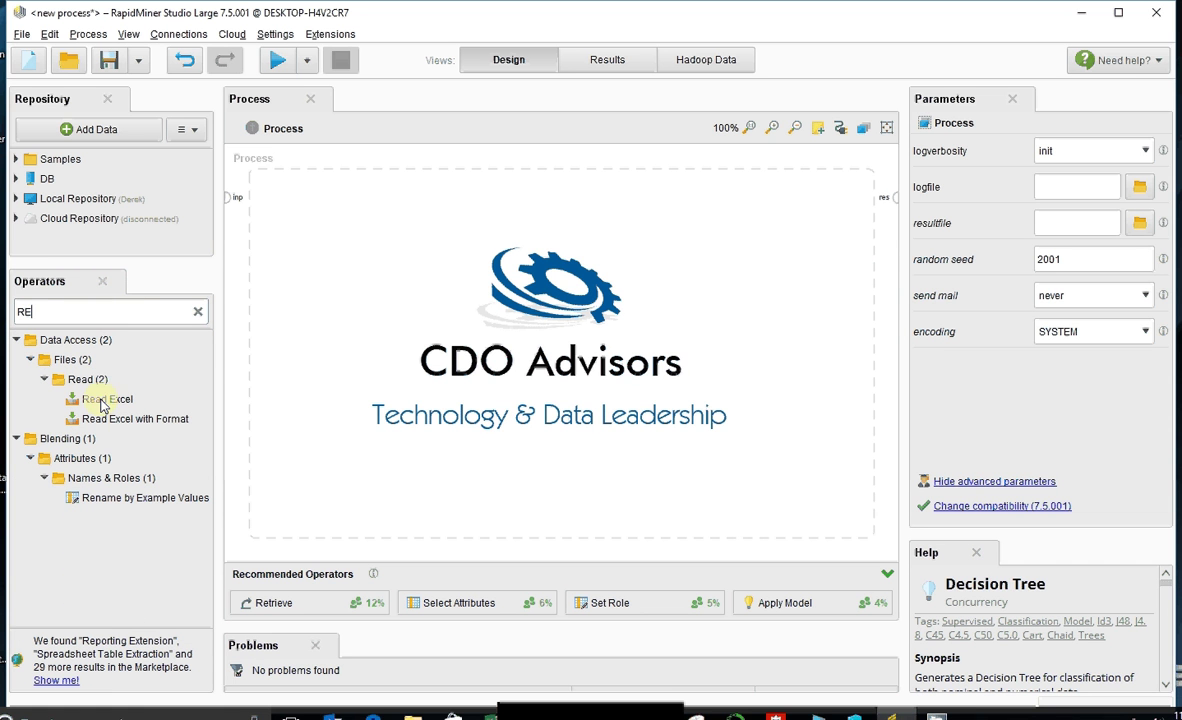
left_click_drag(107, 399, 328, 238)
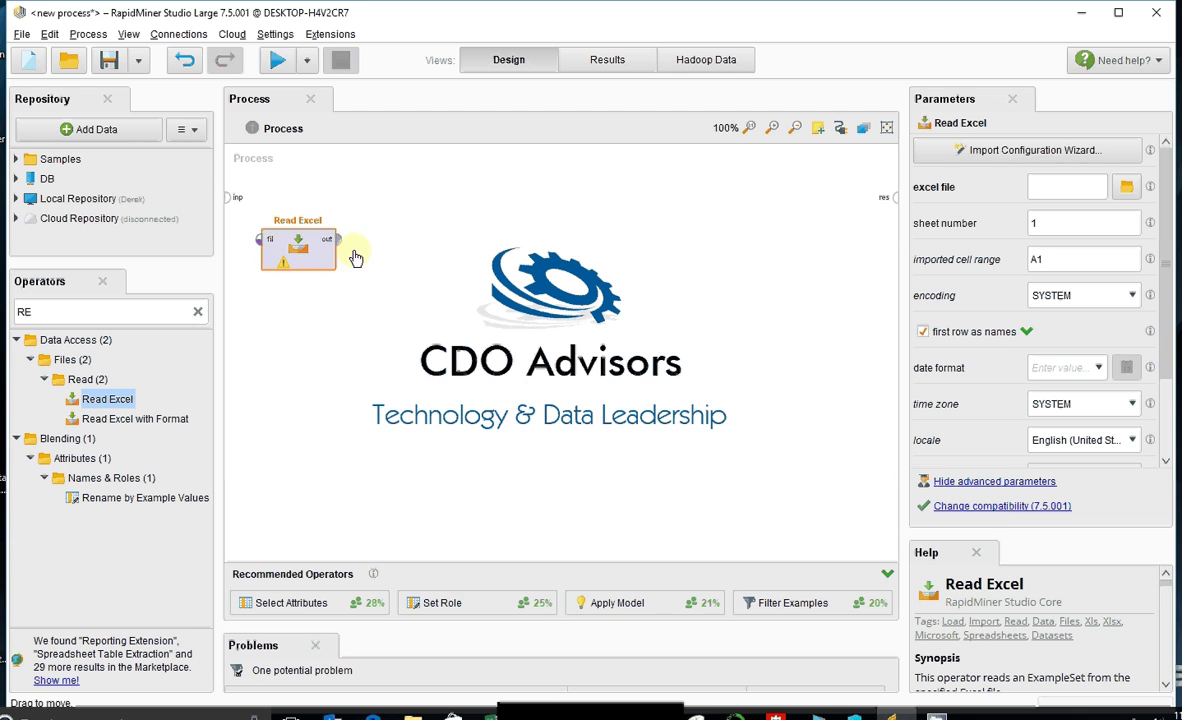
Step: Start the import wizard with HR-Employee-Attrition.xlsx and advance to the attribute settings step
left_click(1000, 160)
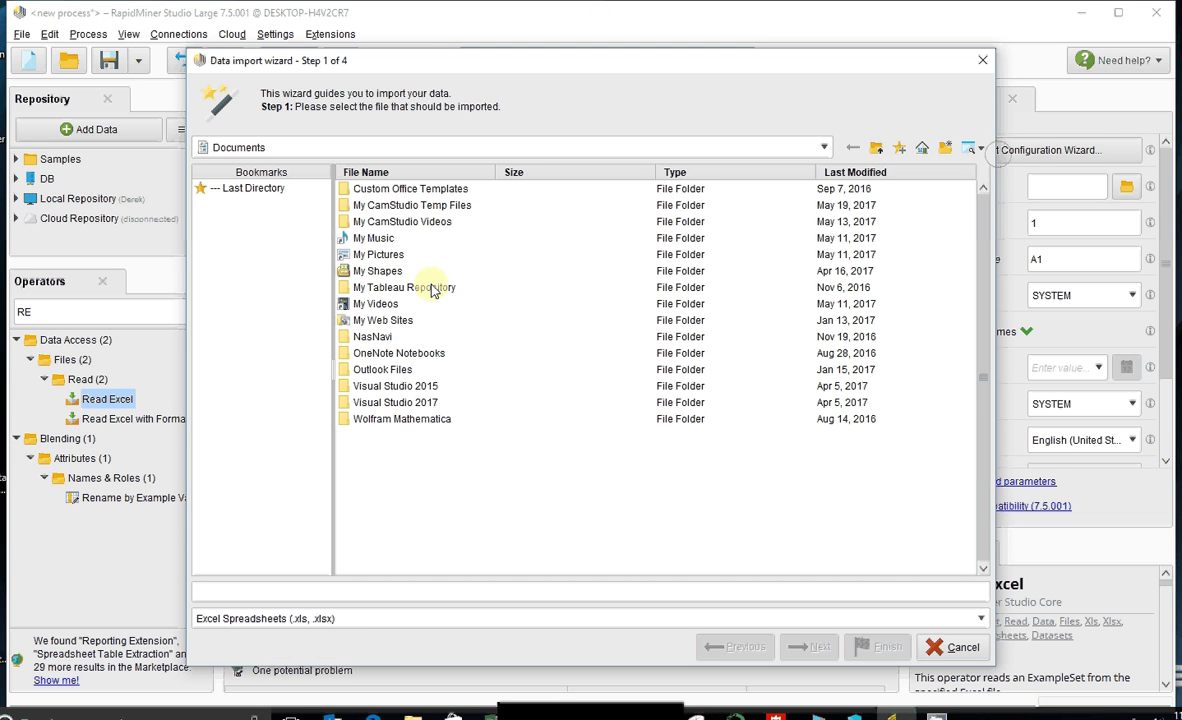
left_click(270, 192)
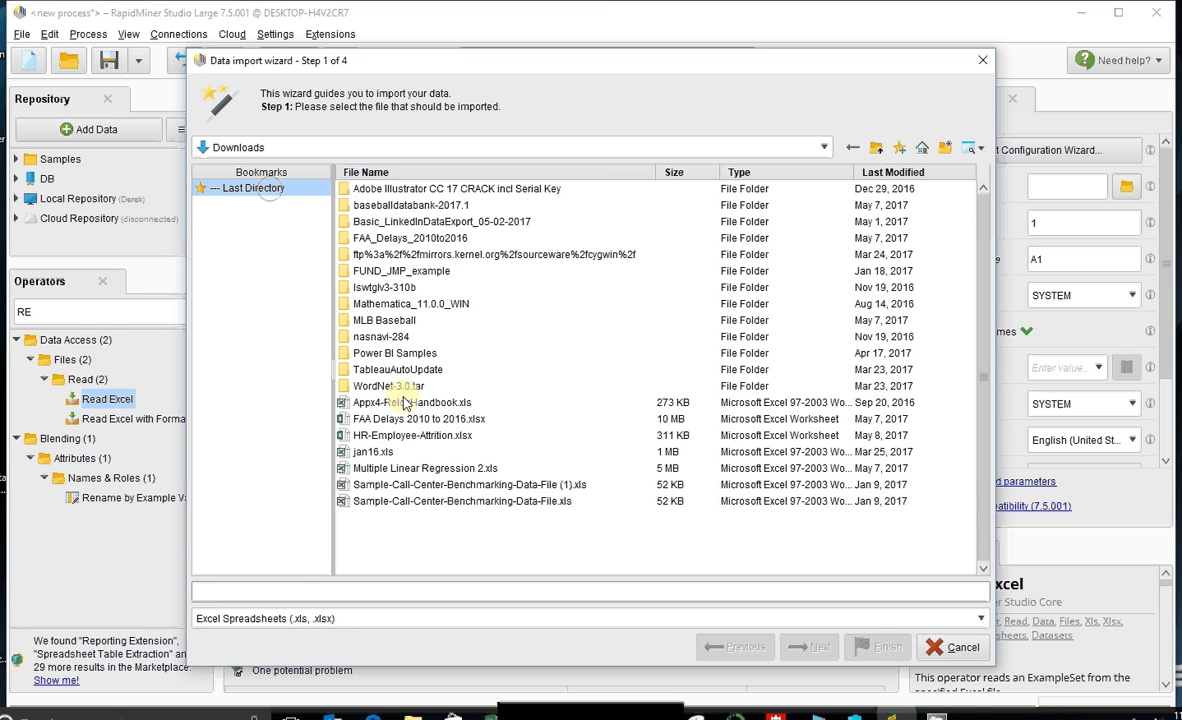
left_click(408, 440)
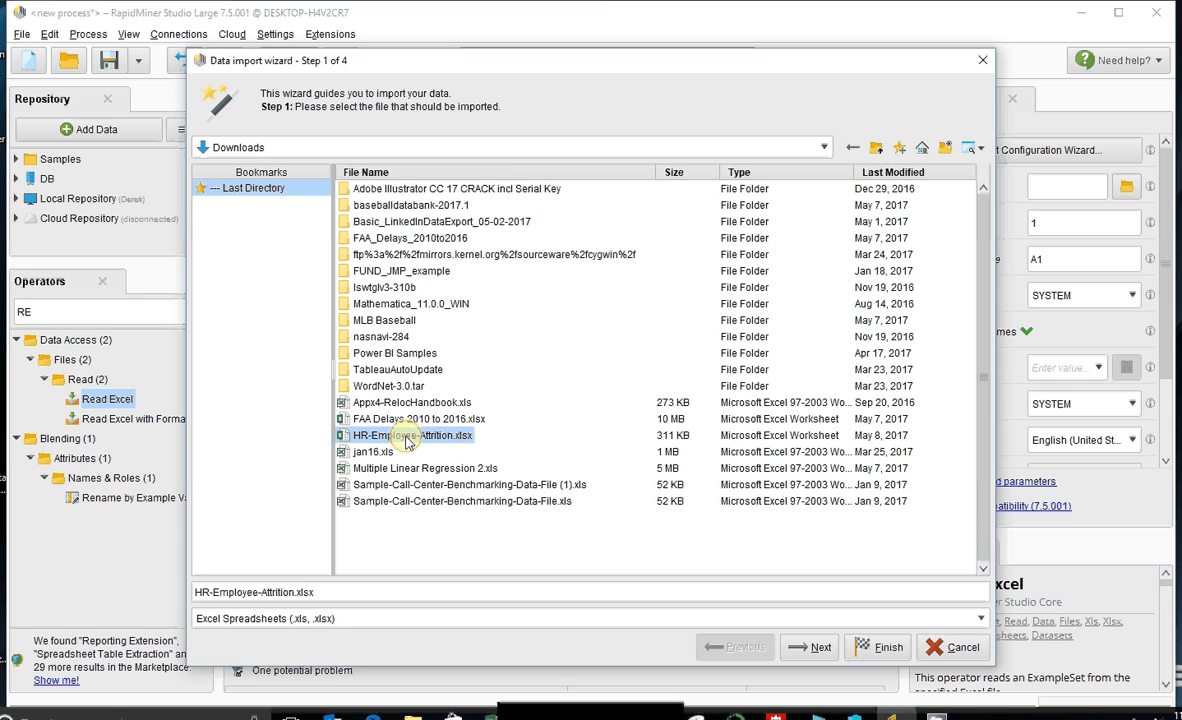
left_click(800, 647)
left_click(815, 646)
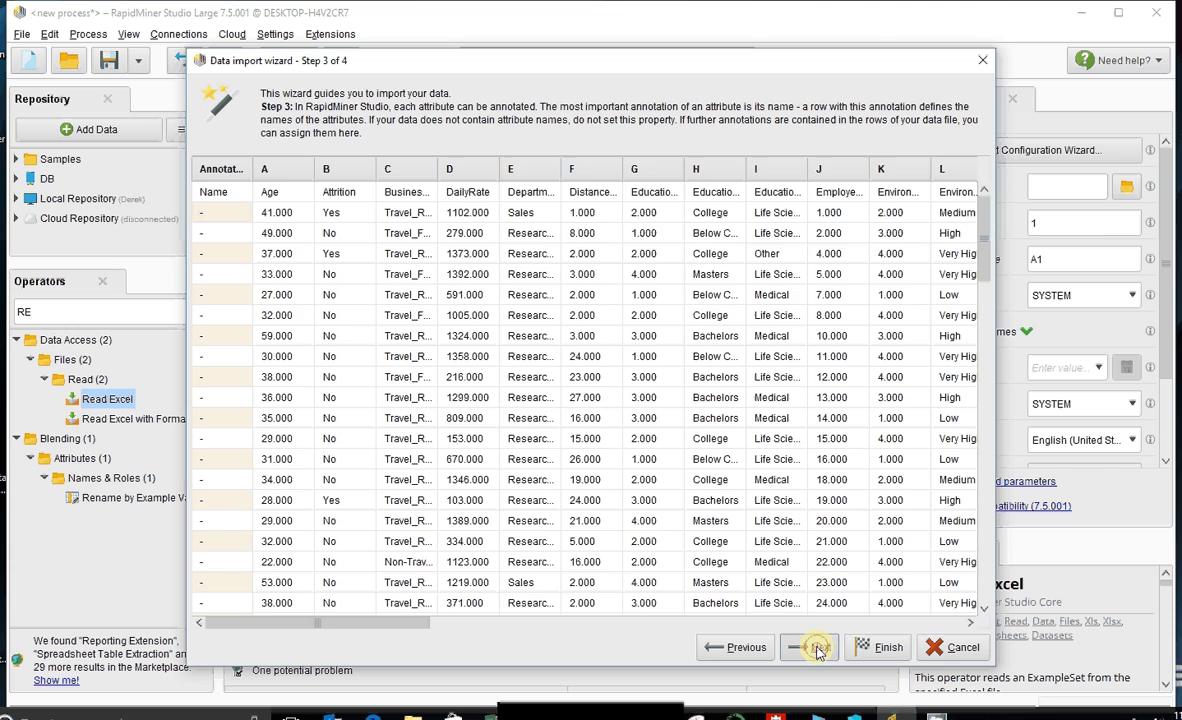
left_click(815, 646)
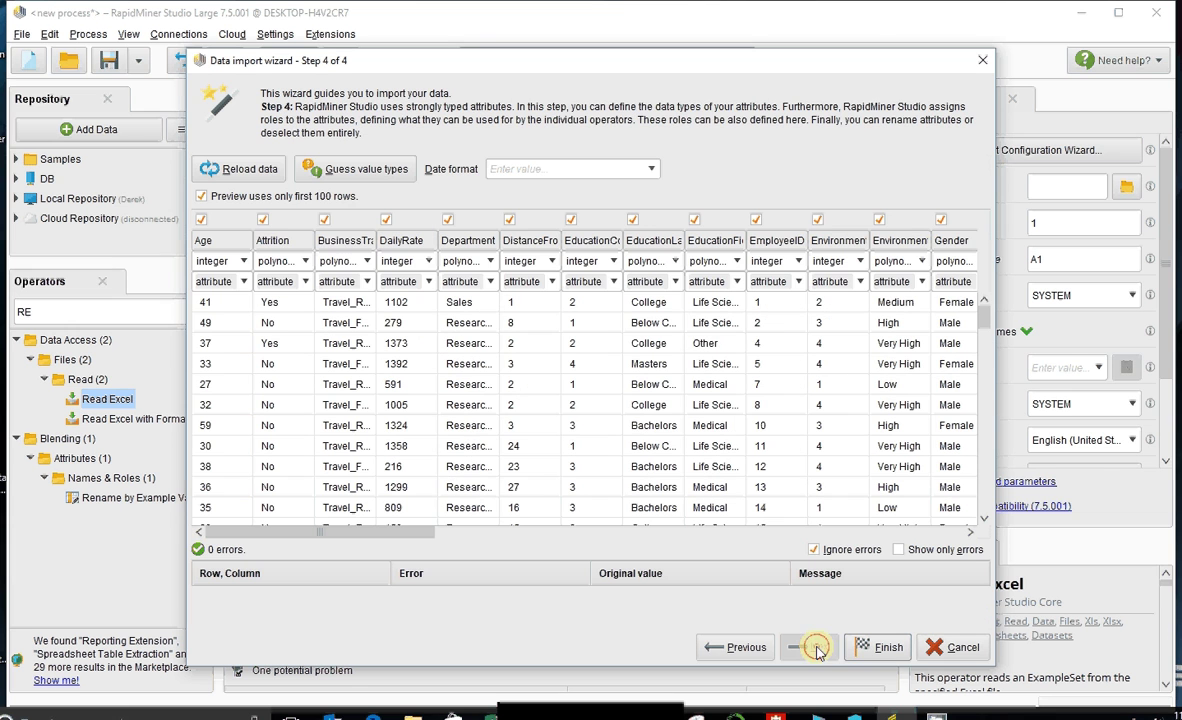
Step: Set the Attrition column to the label role and binominal type
left_click(300, 281)
left_click(291, 279)
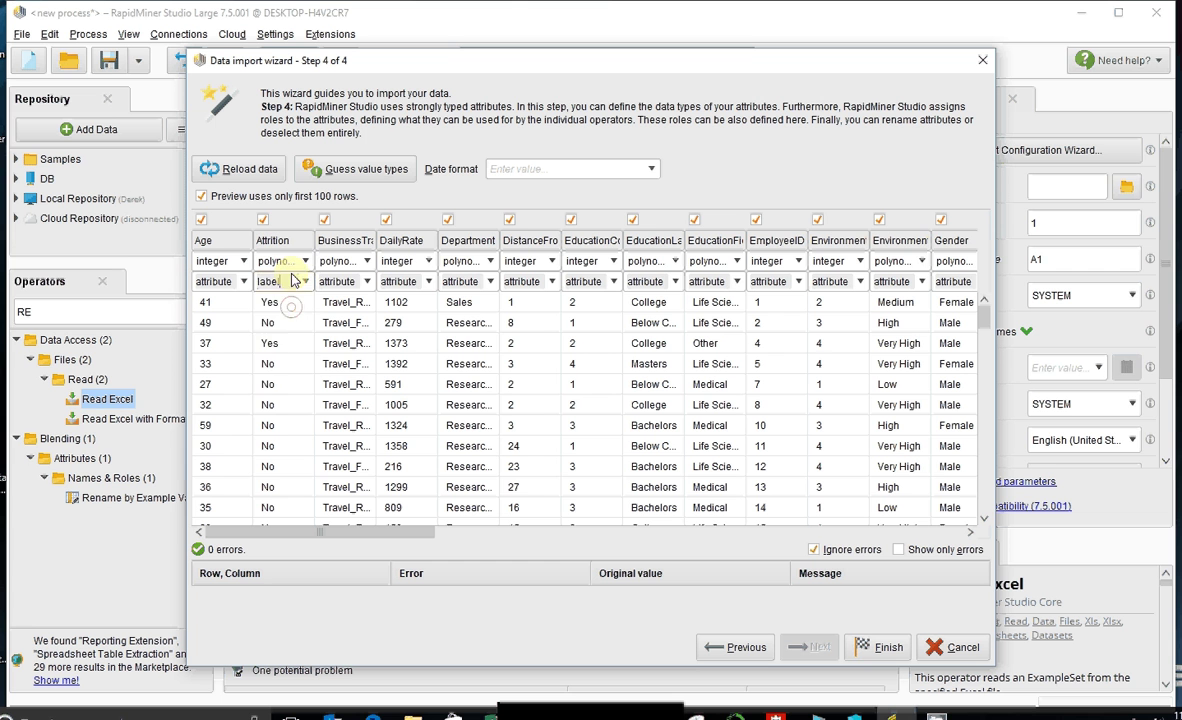
left_click(300, 261)
left_click(277, 298)
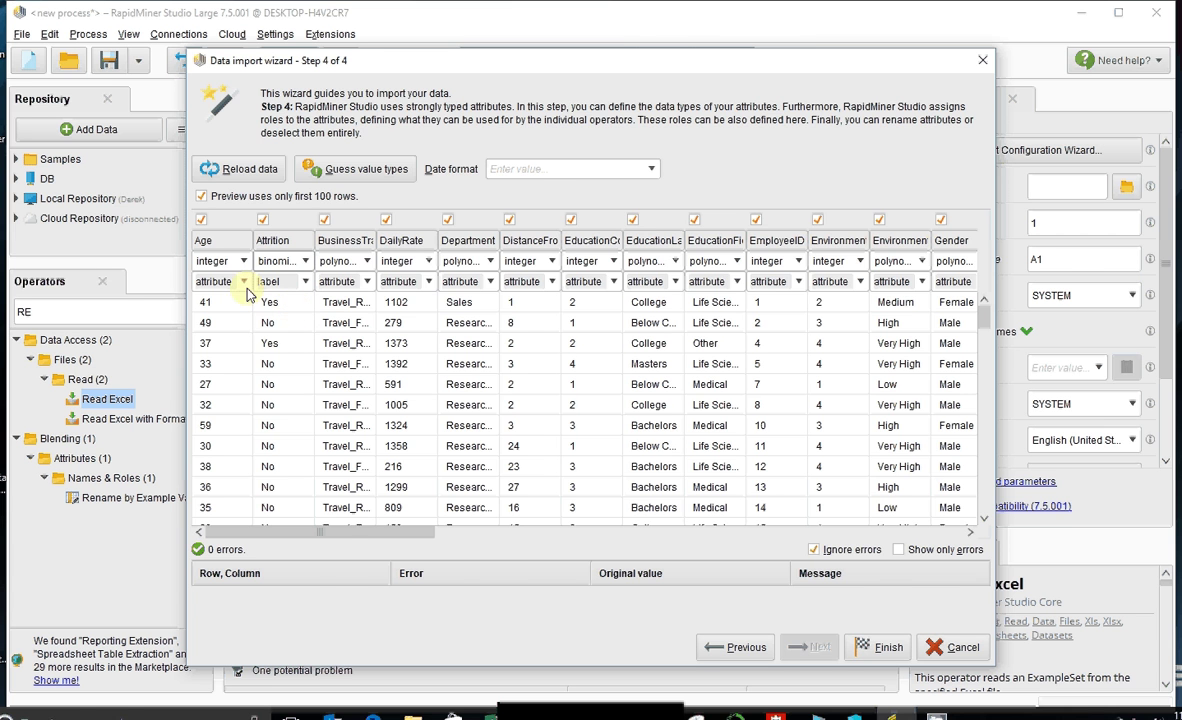
Step: Finish the import, wire Read Excel to the result port, and run to view the 1470 examples
left_click(889, 647)
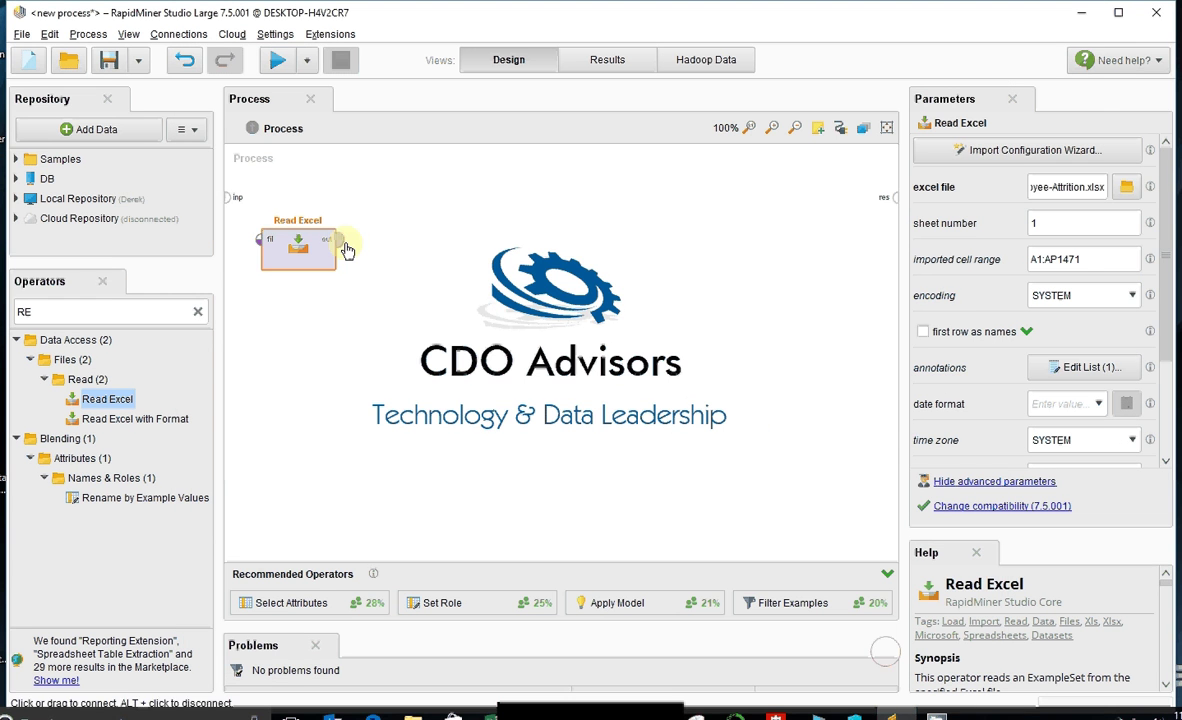
left_click_drag(605, 232, 893, 197)
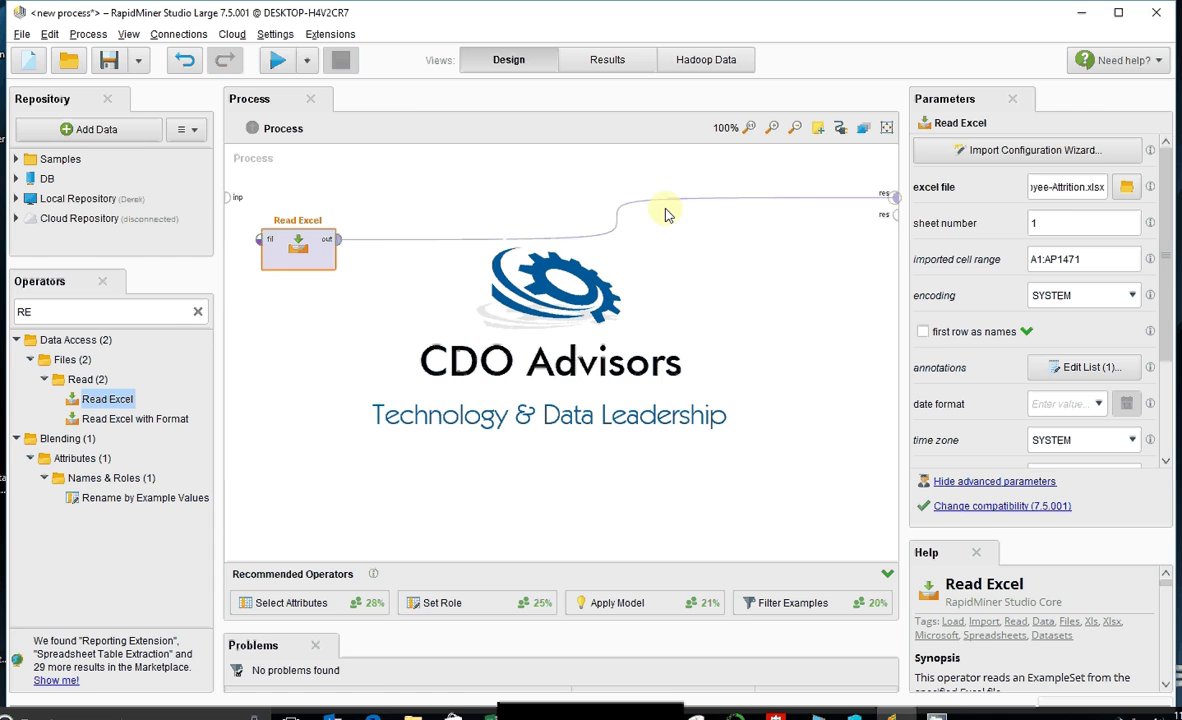
left_click(275, 61)
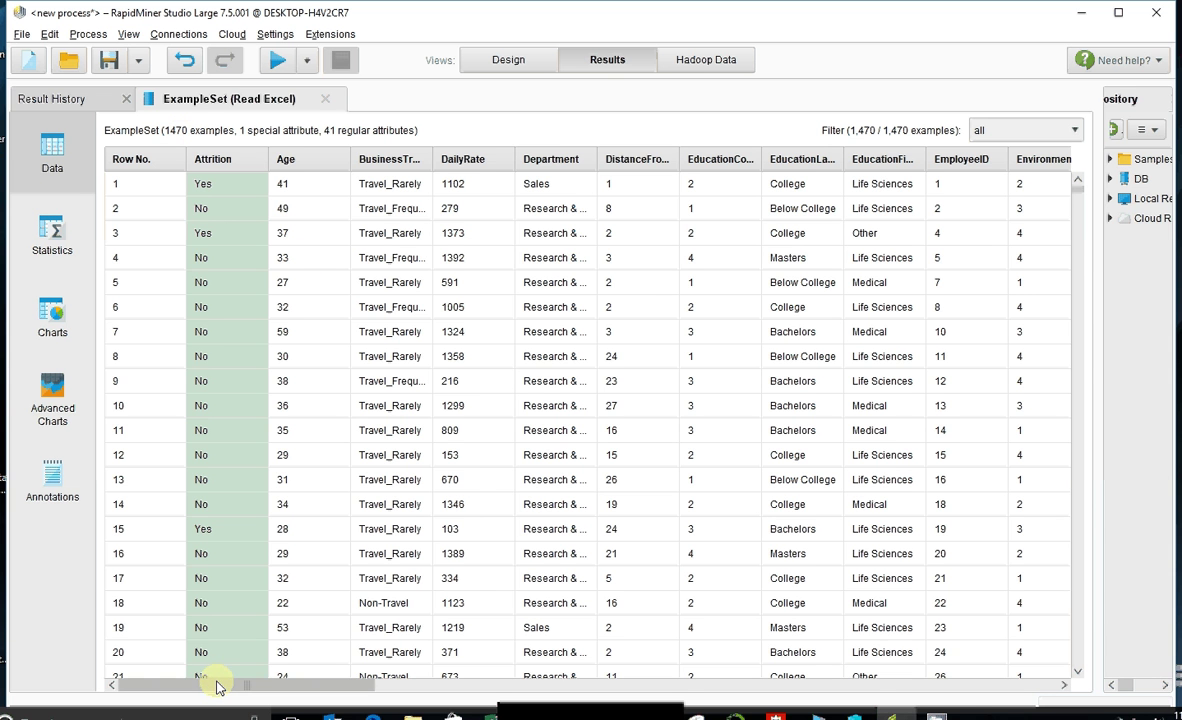
left_click_drag(218, 686, 670, 690)
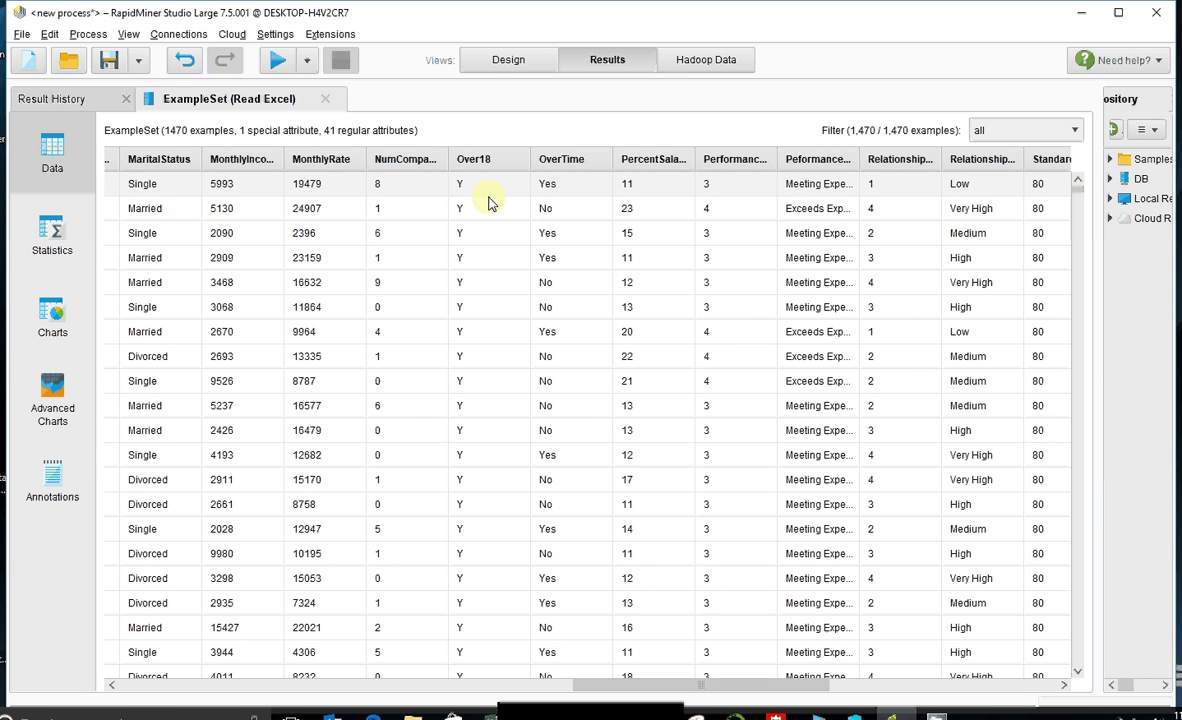
left_click(492, 66)
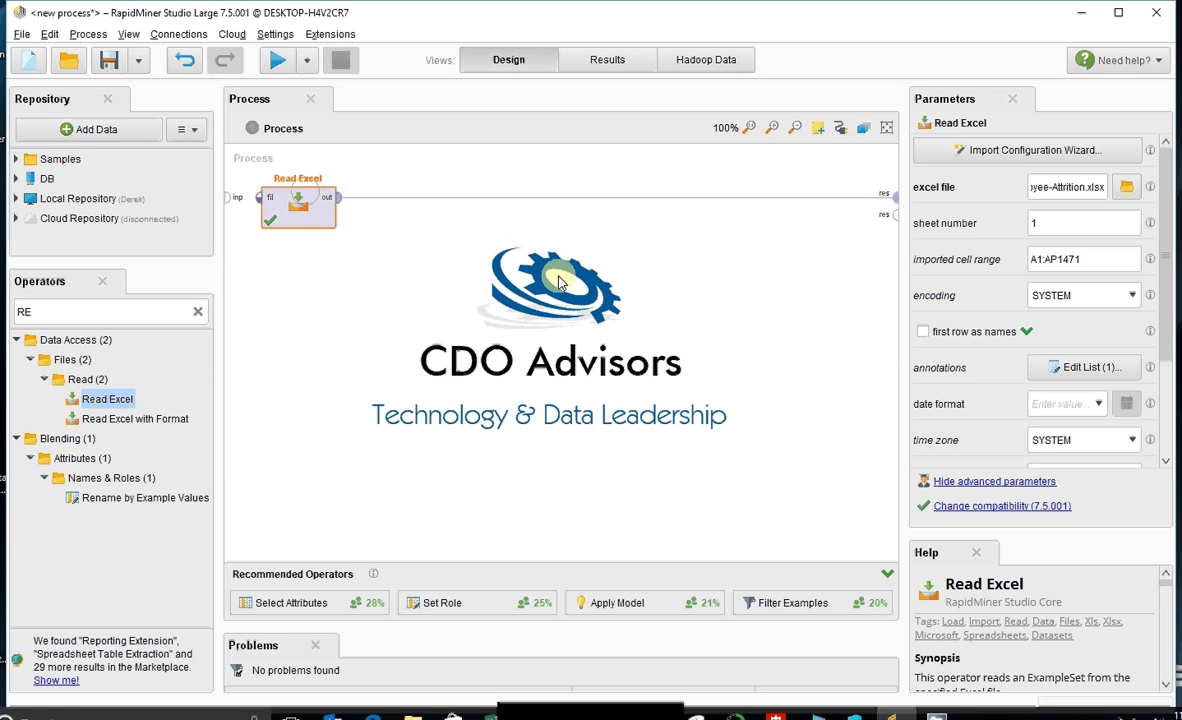
Step: Search 'sele' and insert Select Attributes after Read Excel
left_click(108, 313)
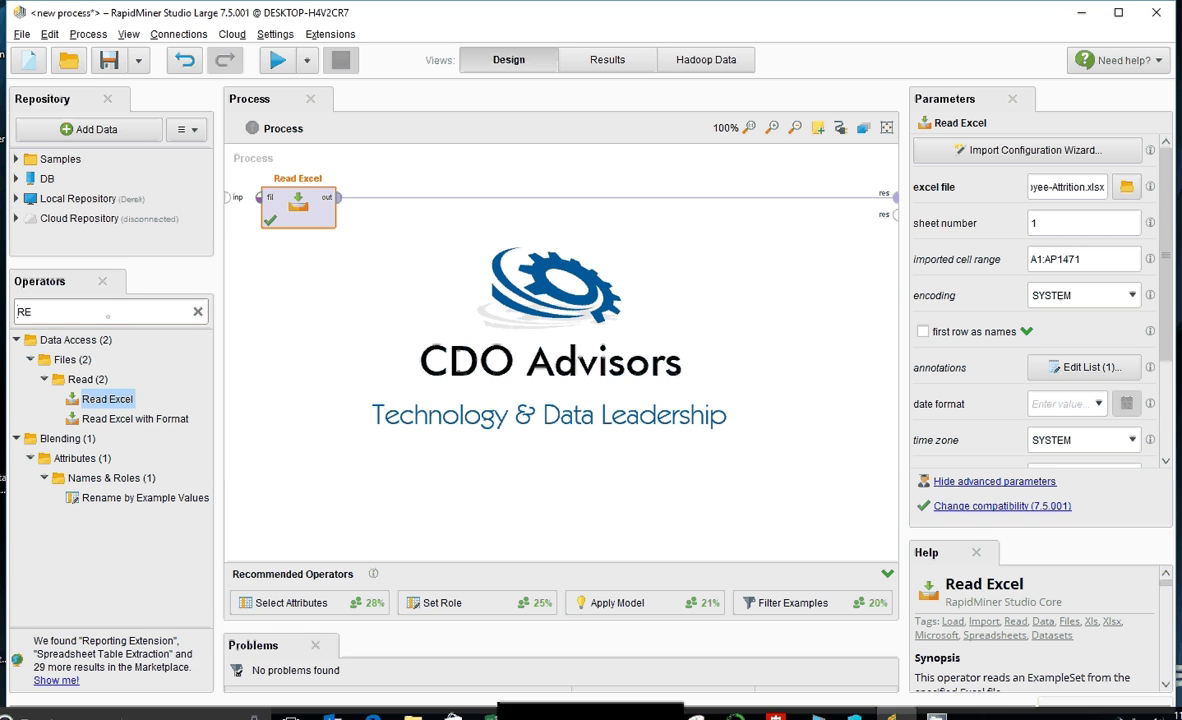
key("BackSpace")
key("BackSpace")
type("sele")
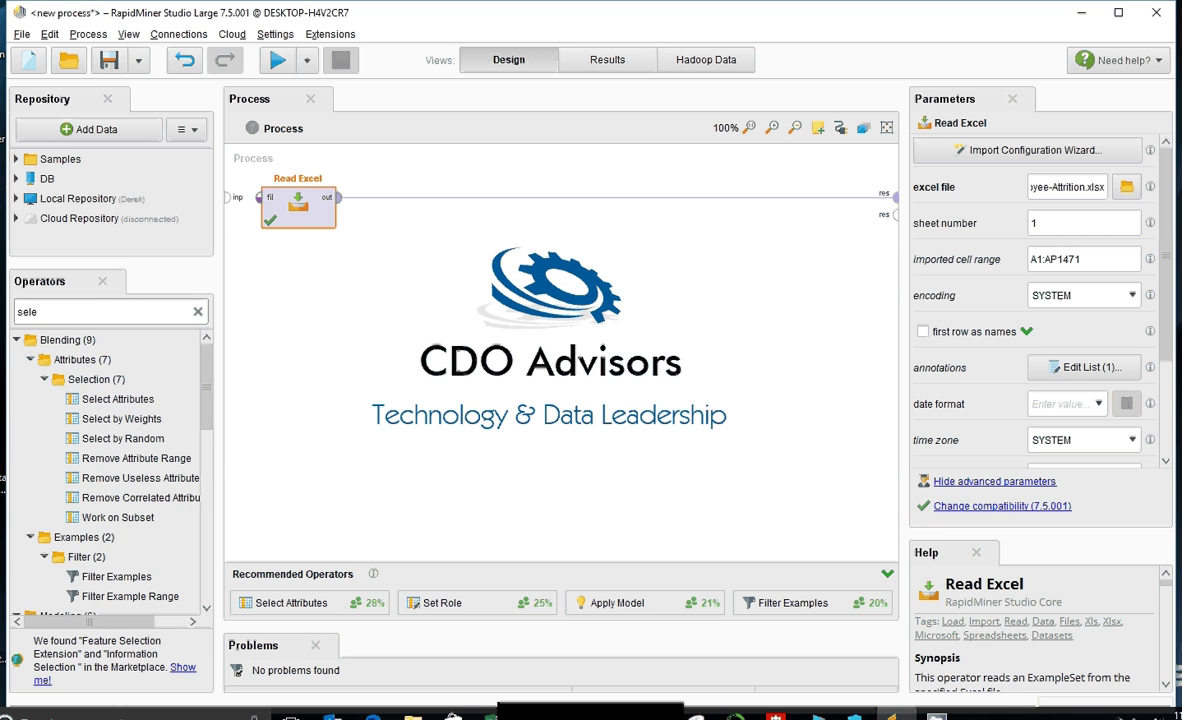
left_click_drag(120, 400, 420, 208)
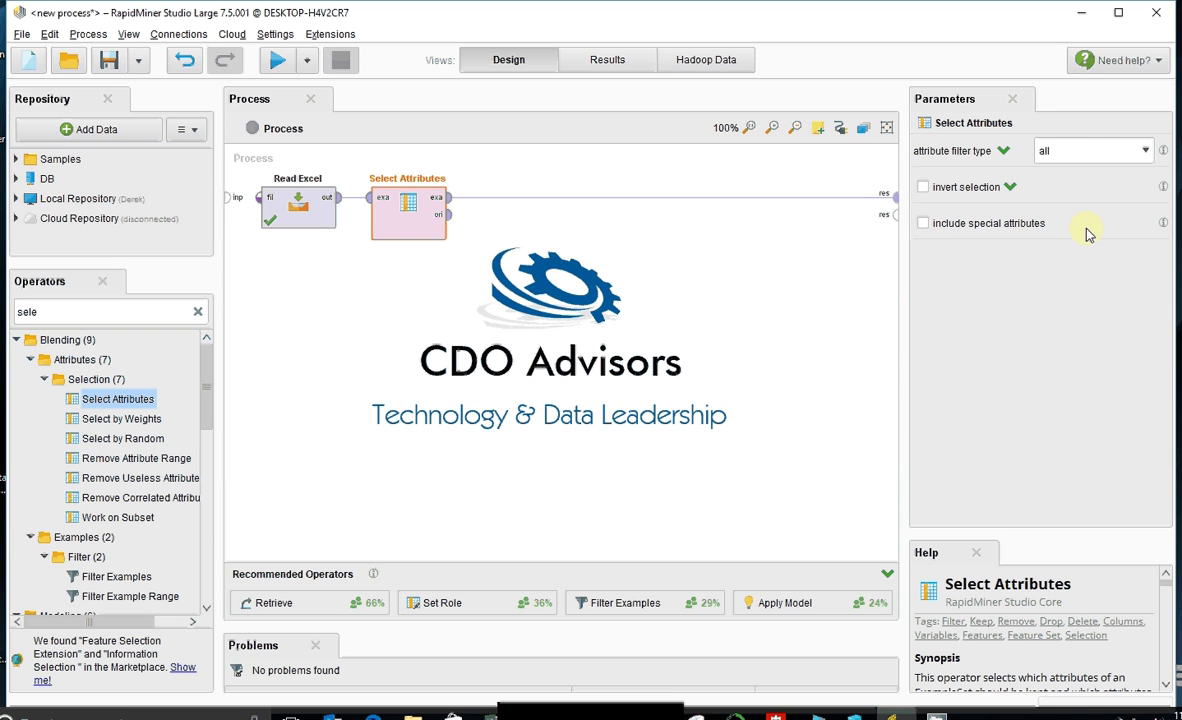
Step: Set Select Attributes' filter type to subset and open its attribute chooser
left_click(1093, 155)
left_click(1060, 199)
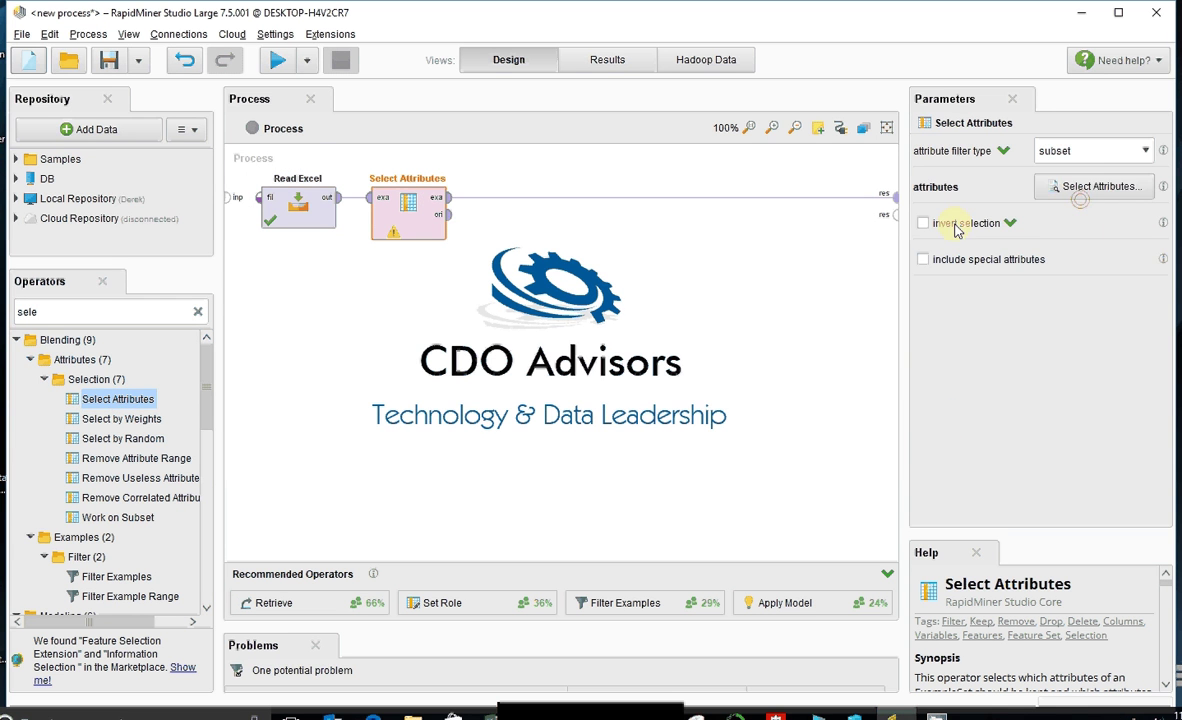
left_click(1097, 187)
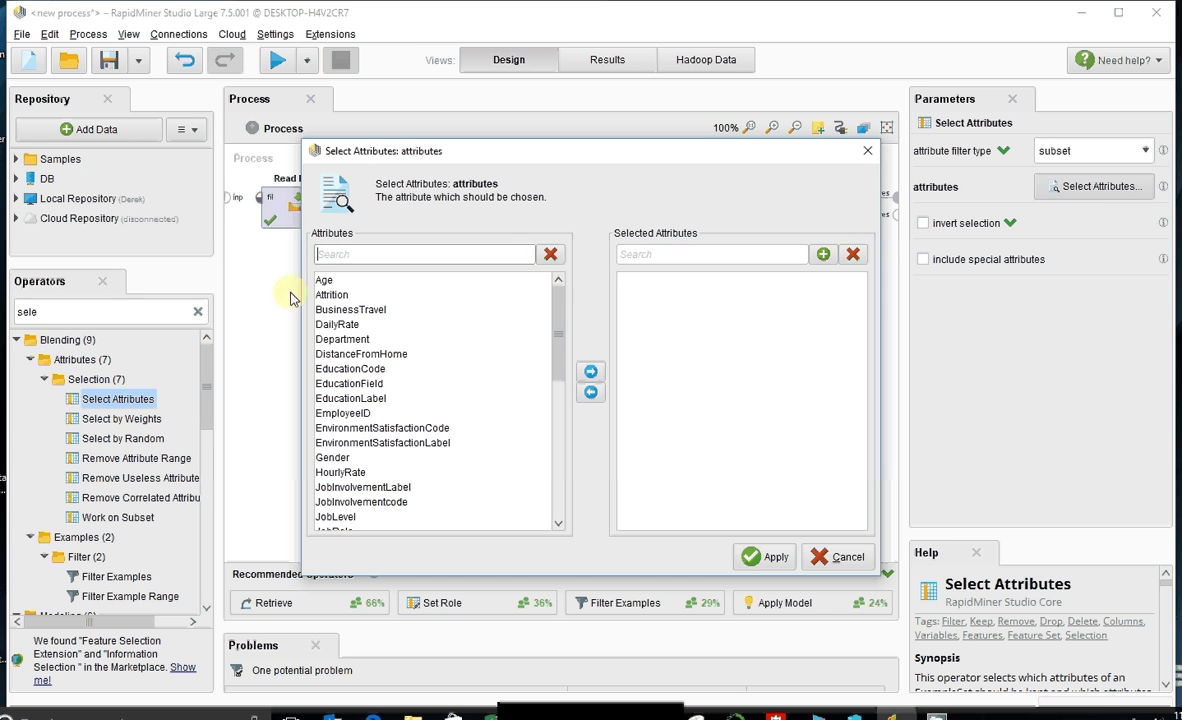
Step: Add Age, Attrition, EnvironmentSatisfactionLabel and JobLevel to the selected attributes
left_click(327, 283)
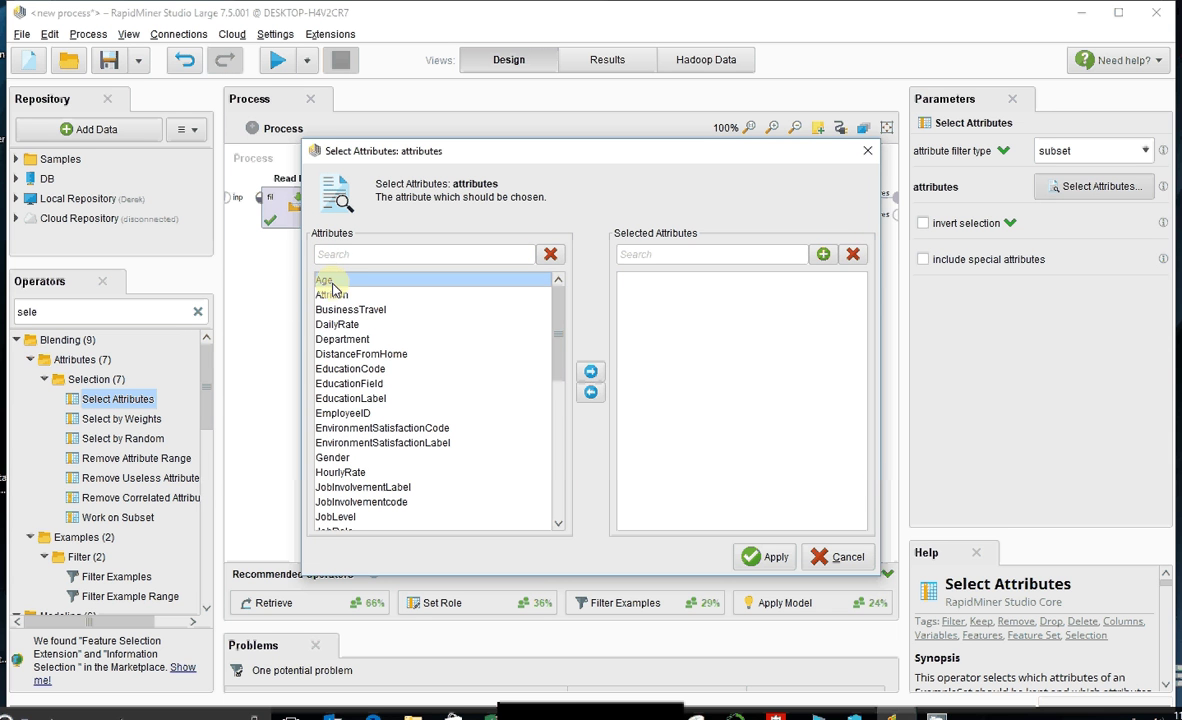
left_click(331, 294, "shift")
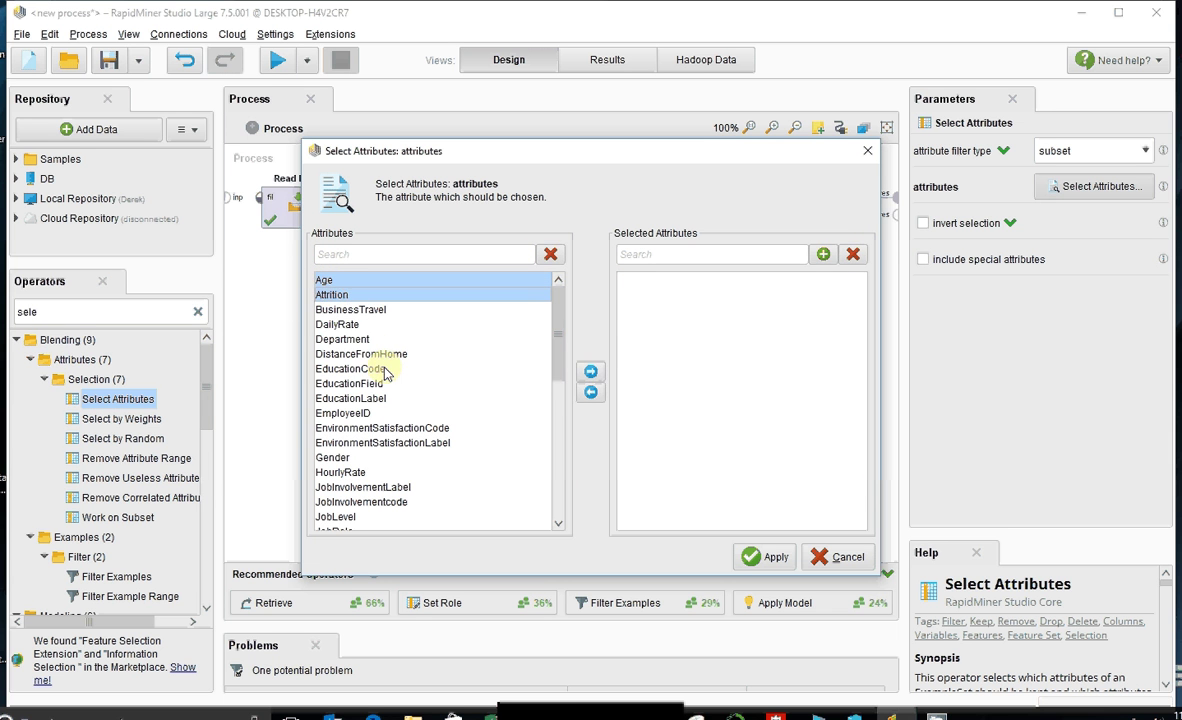
left_click(373, 443, "ctrl")
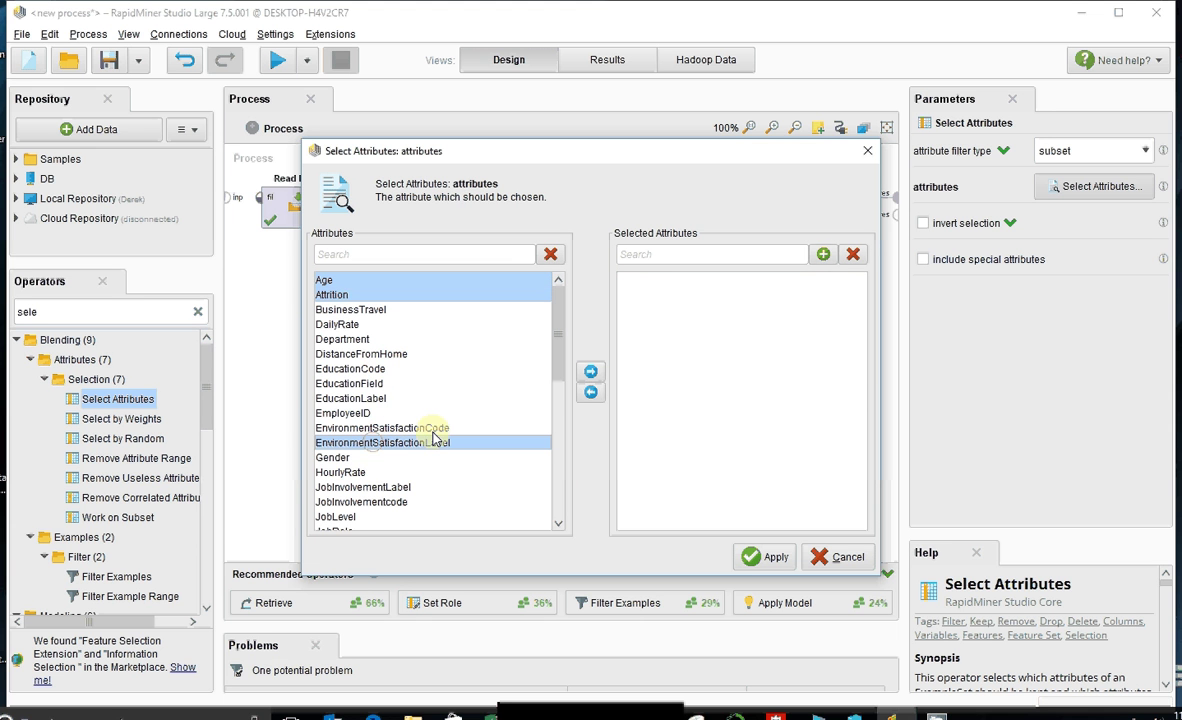
left_click(362, 515, "ctrl")
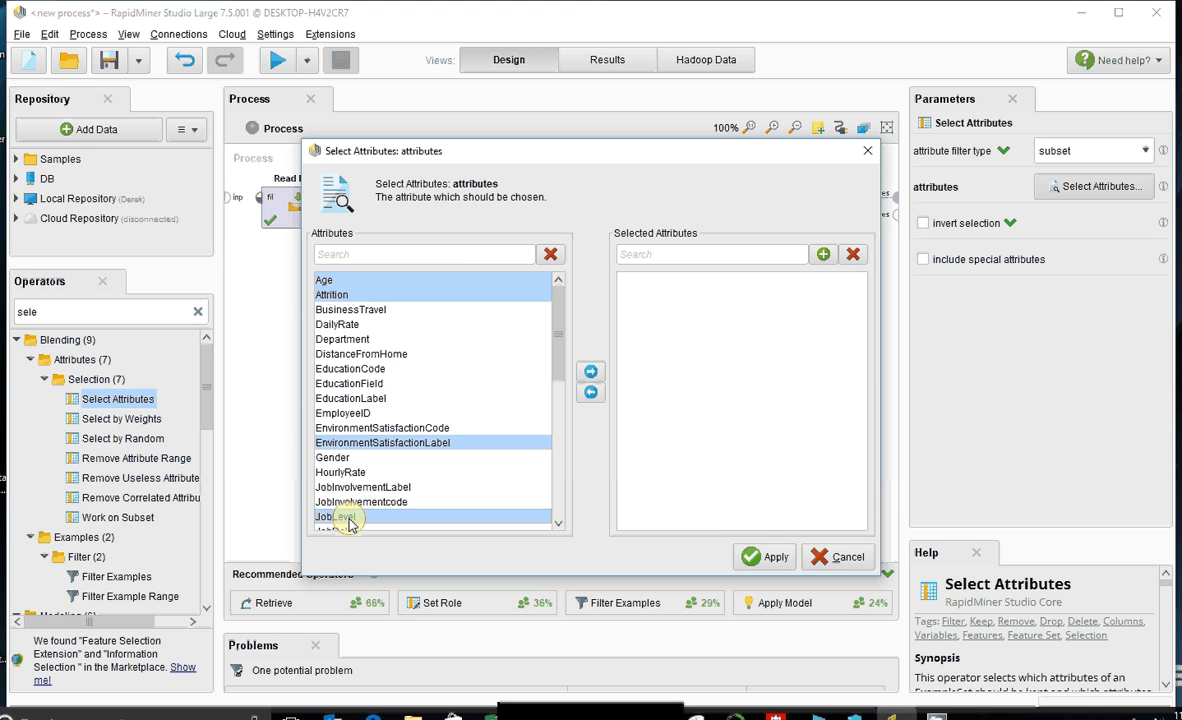
left_click(591, 376)
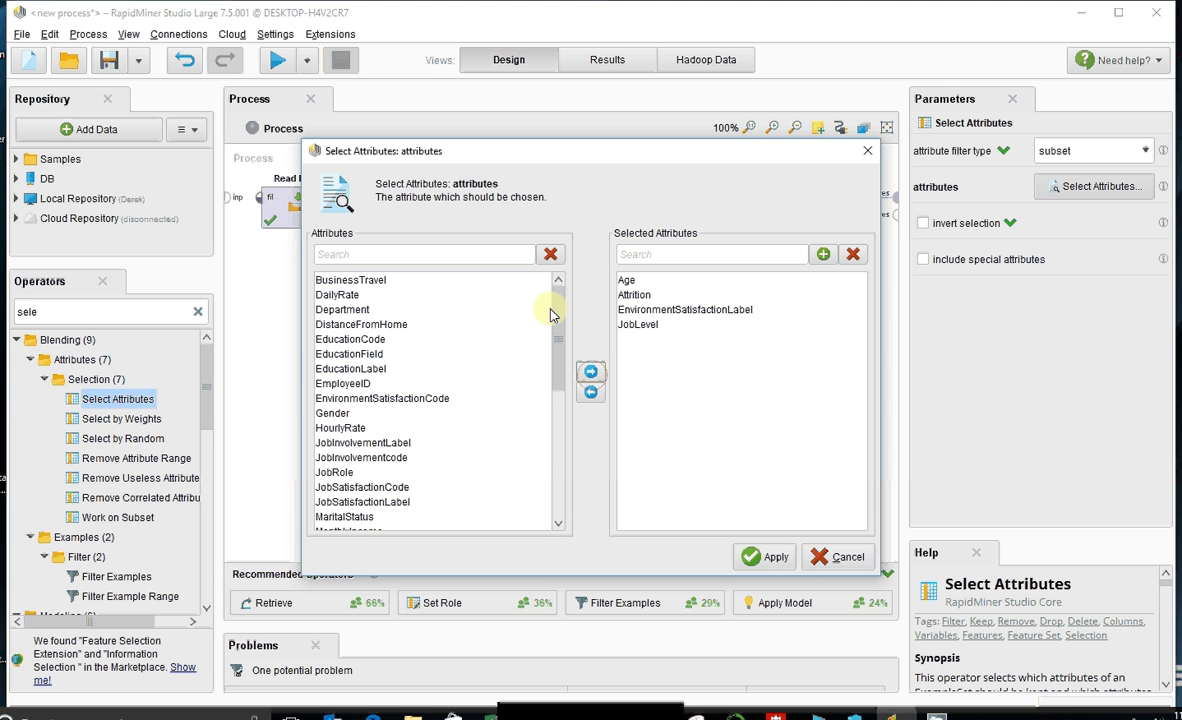
Step: Add MonthlyIncome, OverTime, RelationshipSatisfactionLabel, StockOptionFlag, YearsAtCompany and YearsInCurrentRole to the selection
scroll(549, 311, "down", 5)
scroll(535, 400, "down", 1)
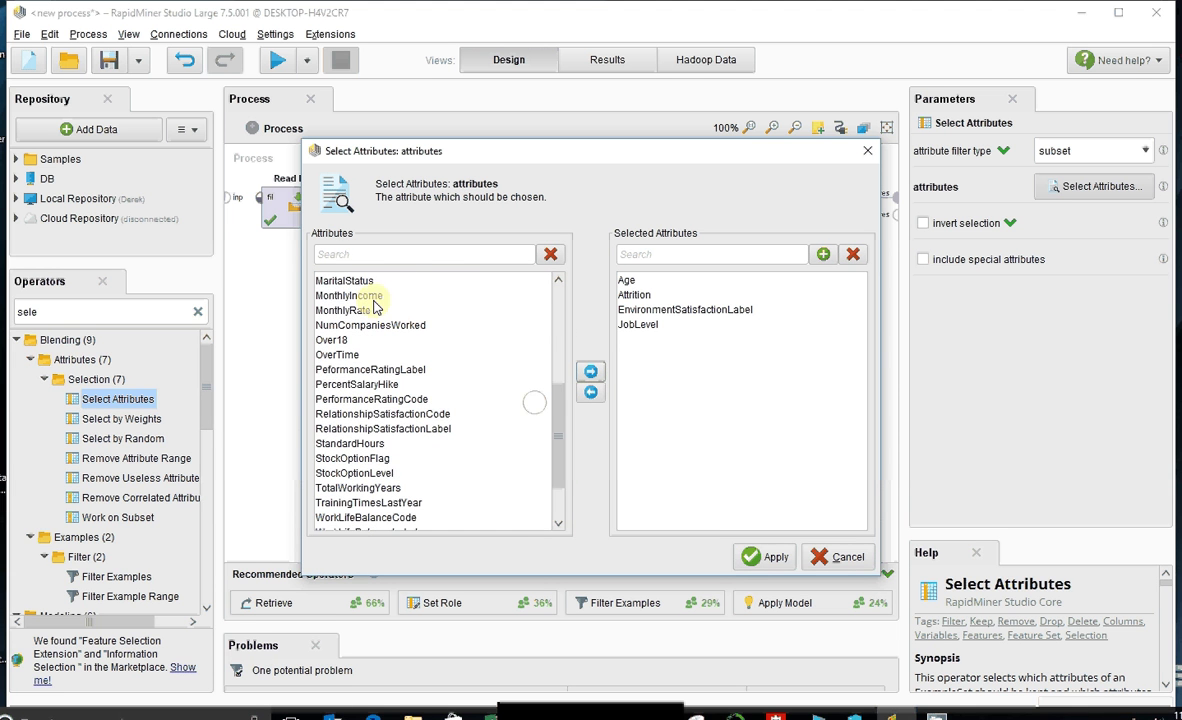
left_click(371, 297)
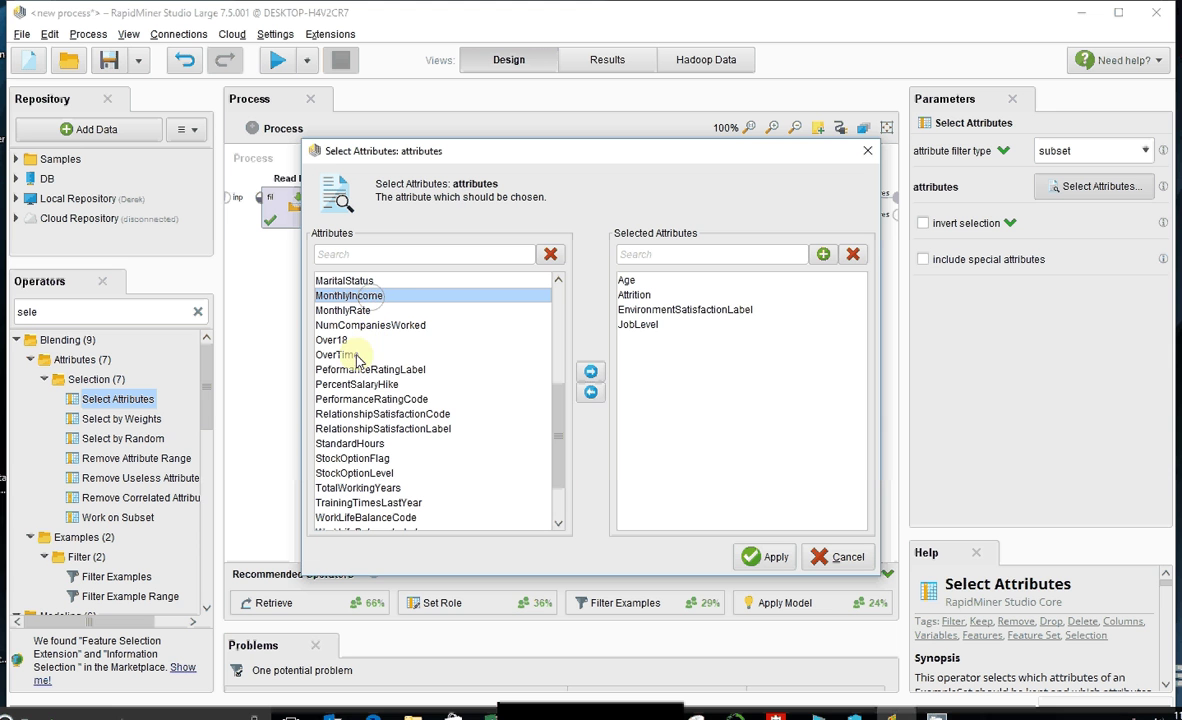
left_click(354, 356, "ctrl")
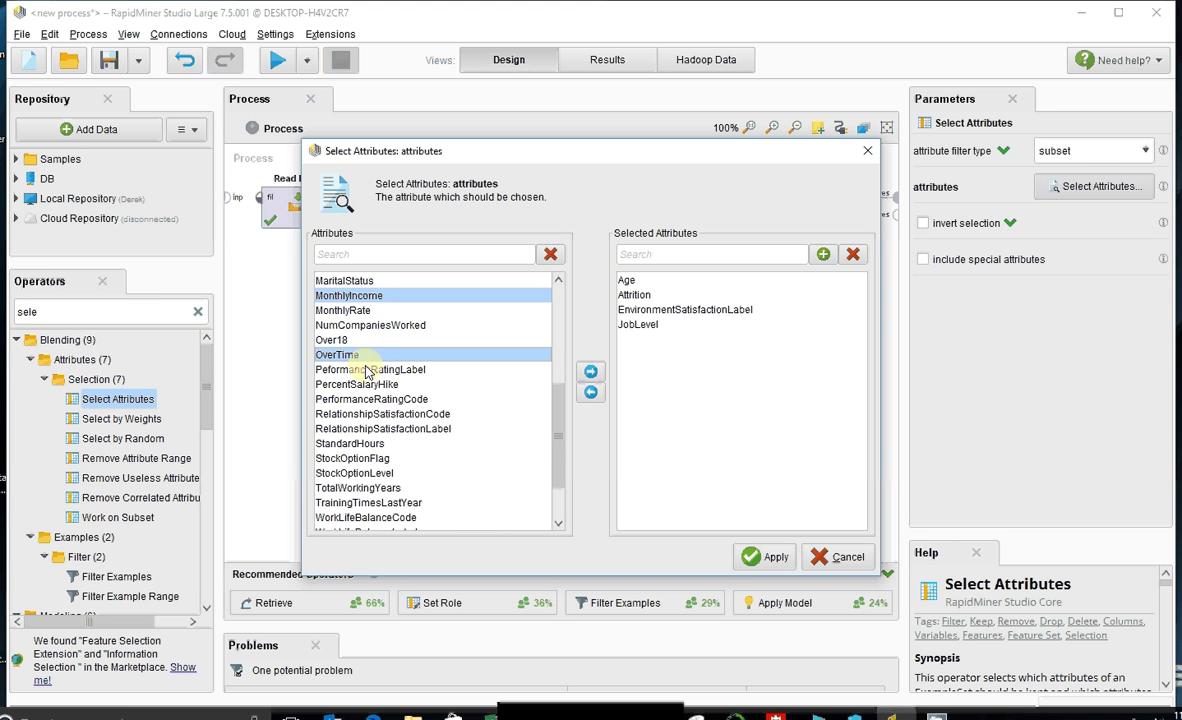
left_click(378, 429, "ctrl")
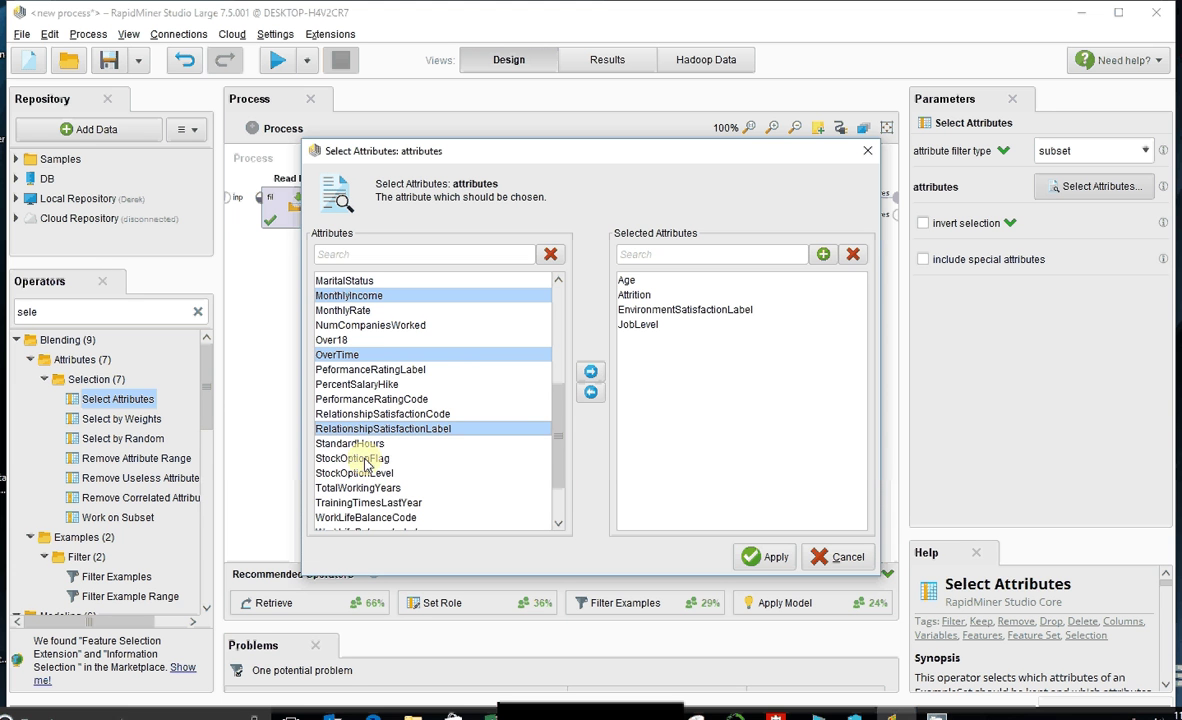
left_click(358, 458, "ctrl")
scroll(463, 467, "down", 2)
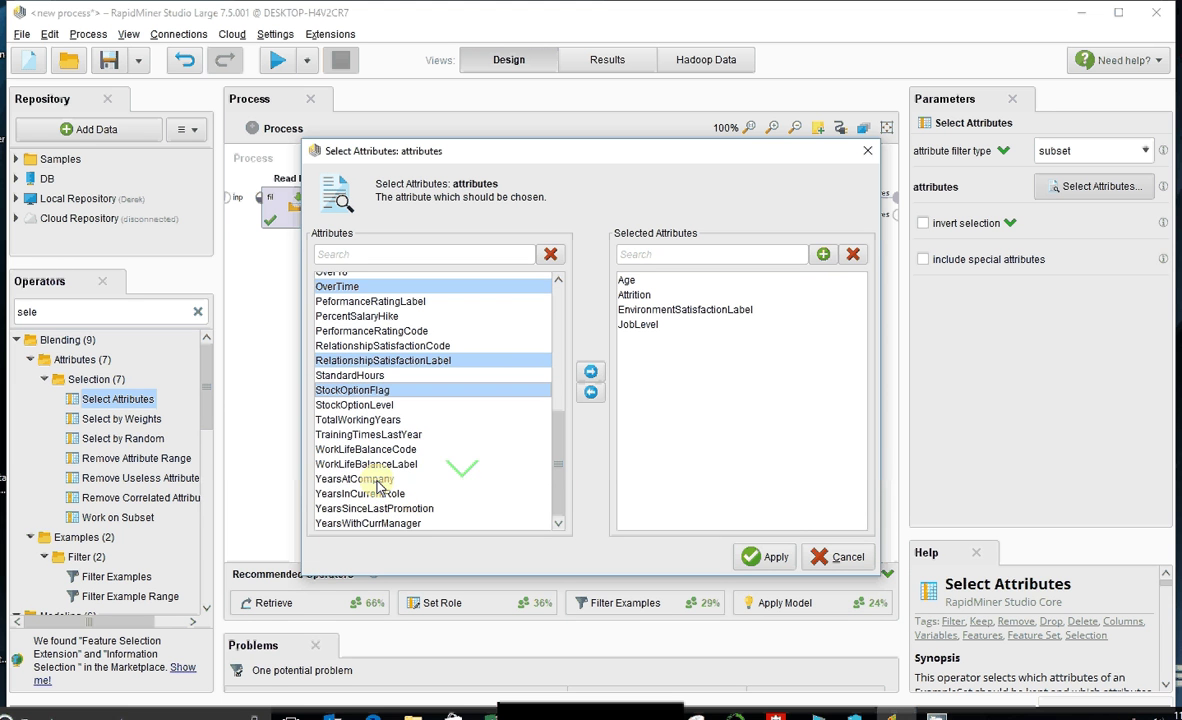
left_click(378, 480, "ctrl")
left_click(365, 493, "ctrl")
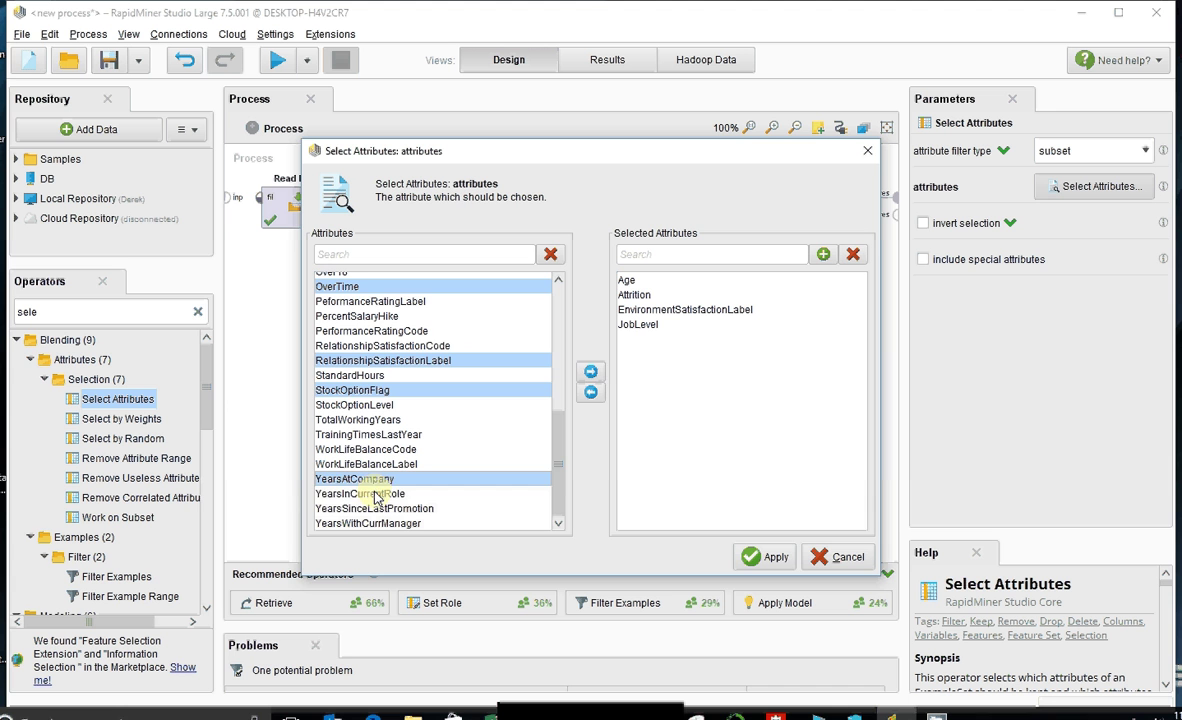
left_click(590, 371)
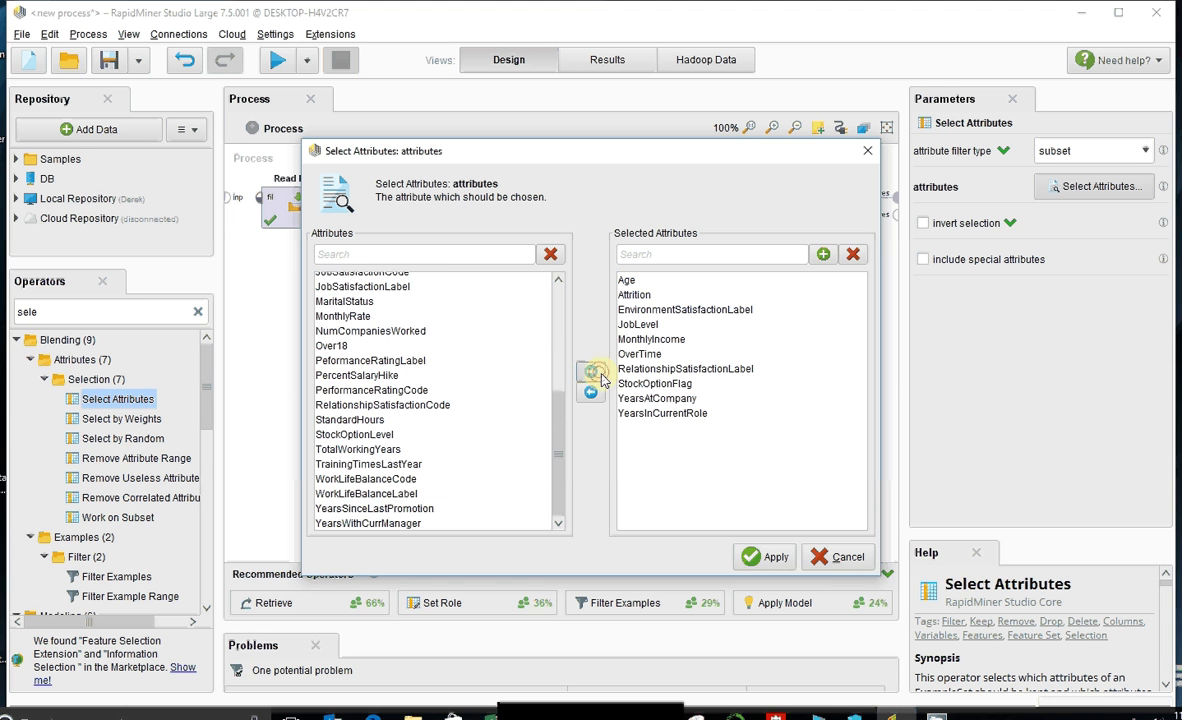
Step: Confirm the attribute selection and add a Correlation Matrix operator after Select Attributes
left_click(766, 558)
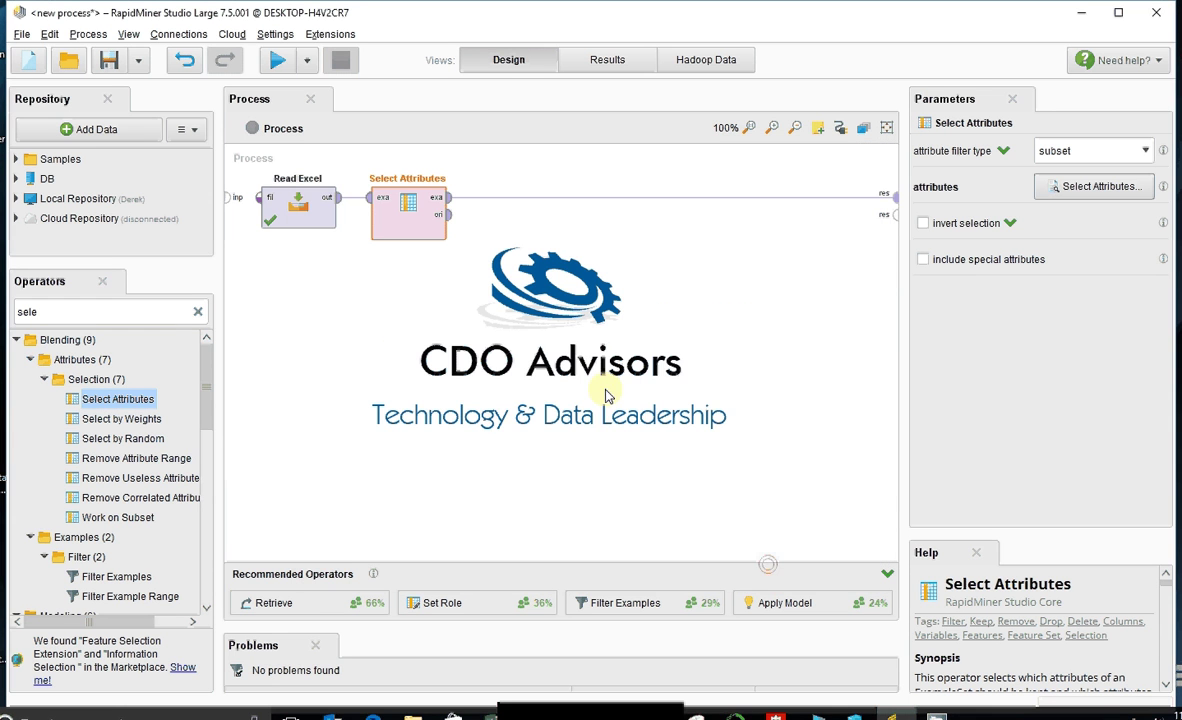
left_click(373, 315)
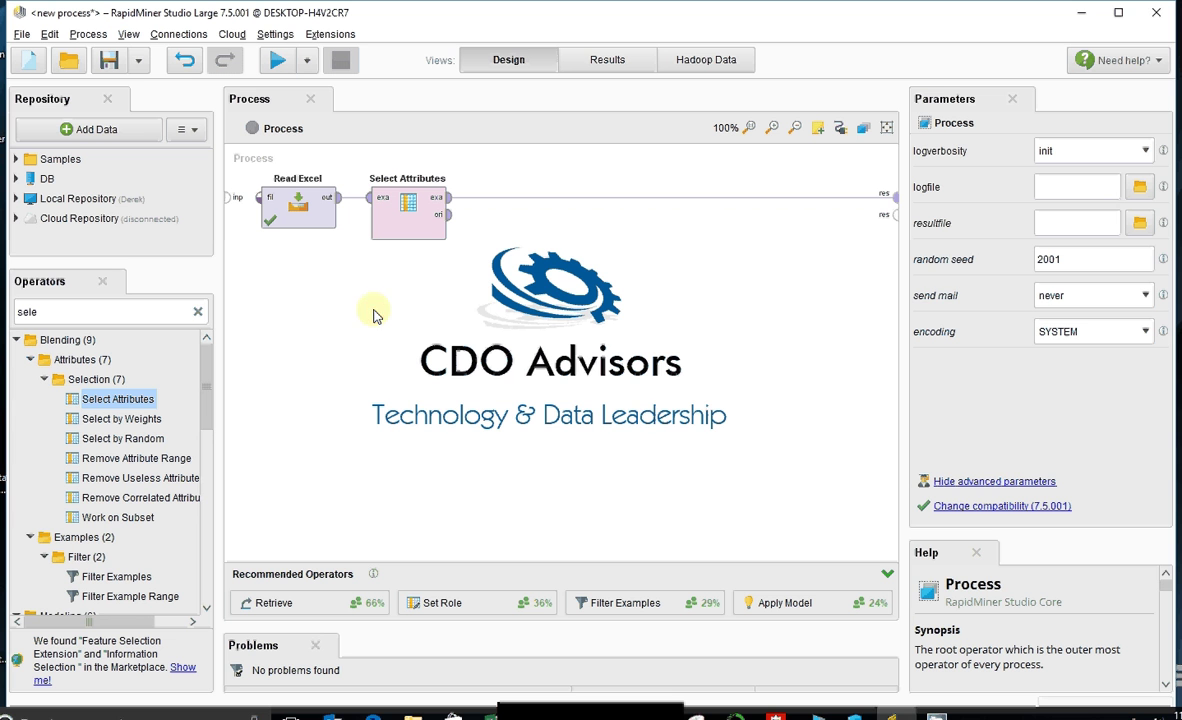
double_click(126, 313)
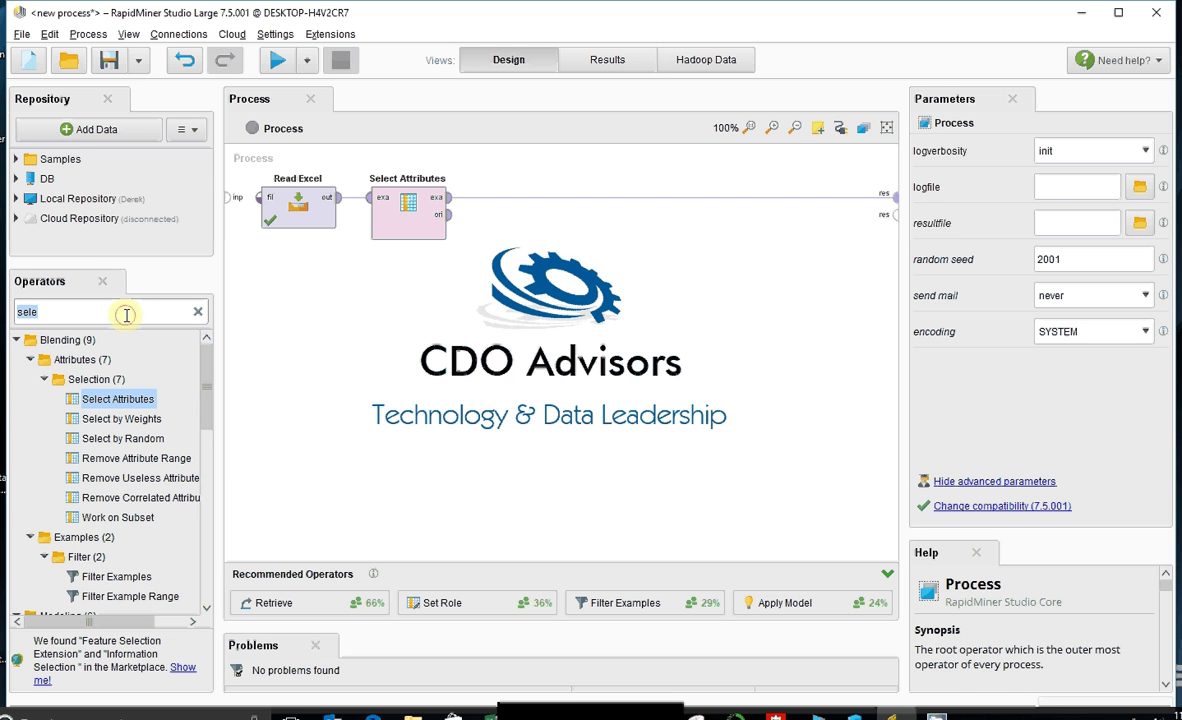
type("corre")
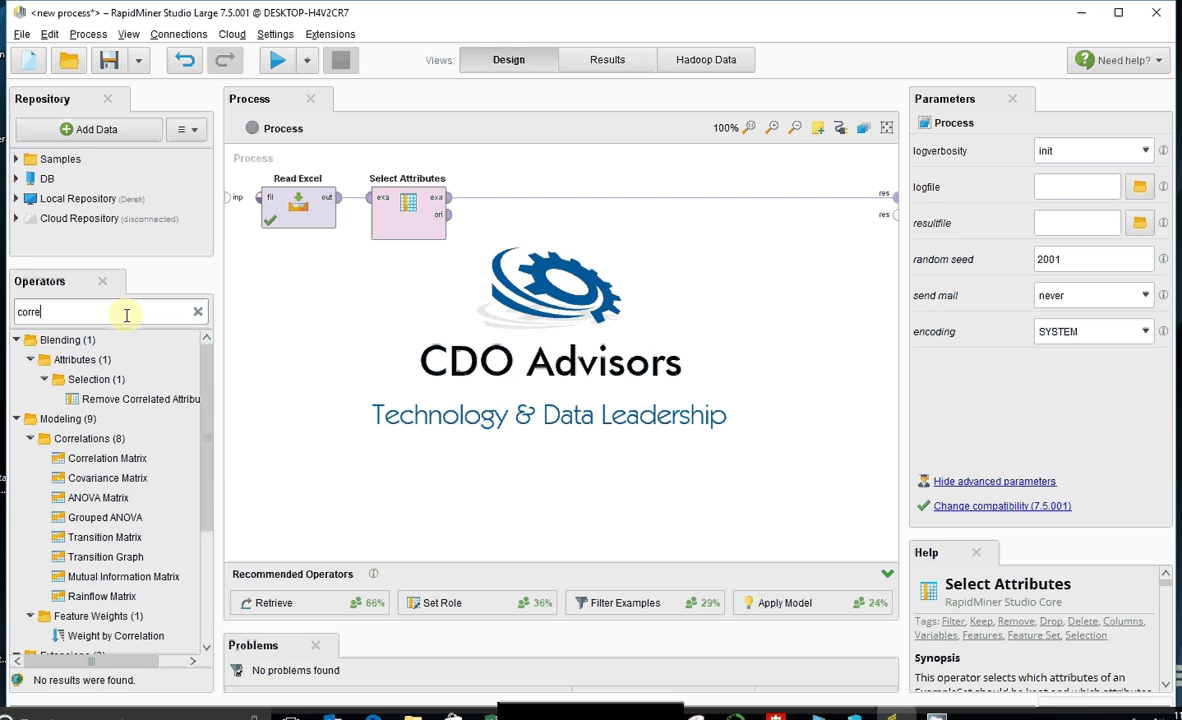
left_click_drag(132, 455, 893, 214)
Step: Connect the Correlation Matrix example set, matrix and weights outputs to result ports
left_click_drag(558, 232, 892, 225)
left_click_drag(558, 197, 893, 211)
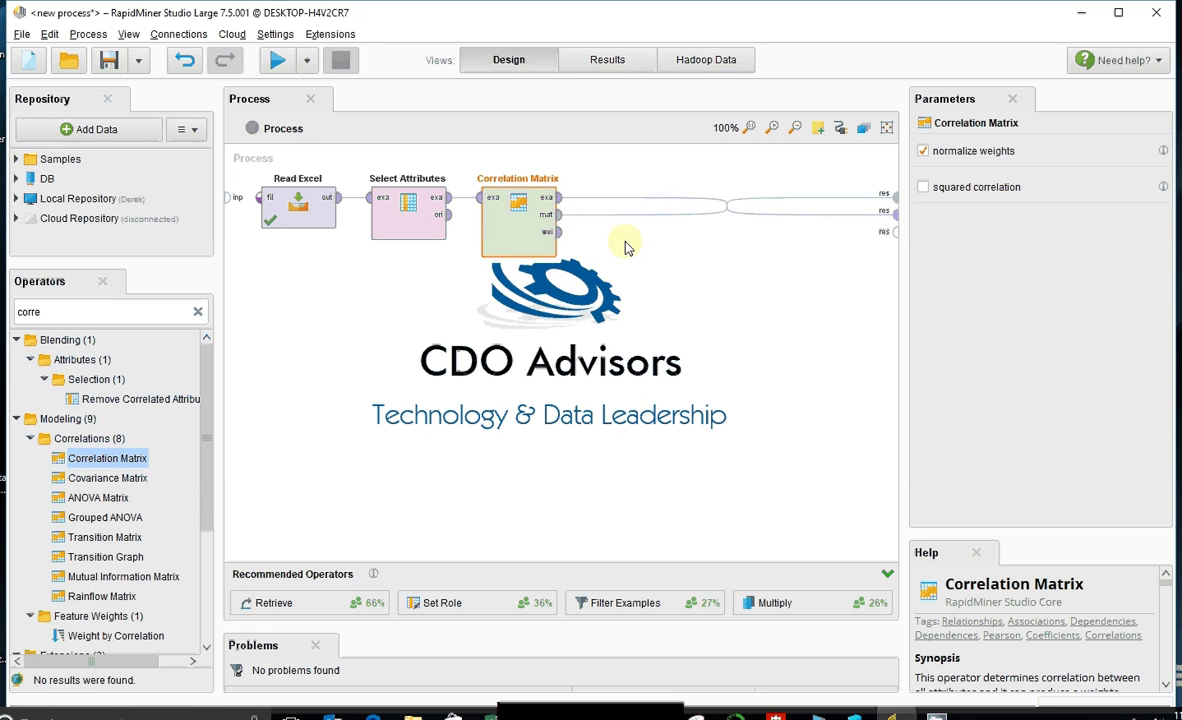
left_click_drag(558, 232, 892, 238)
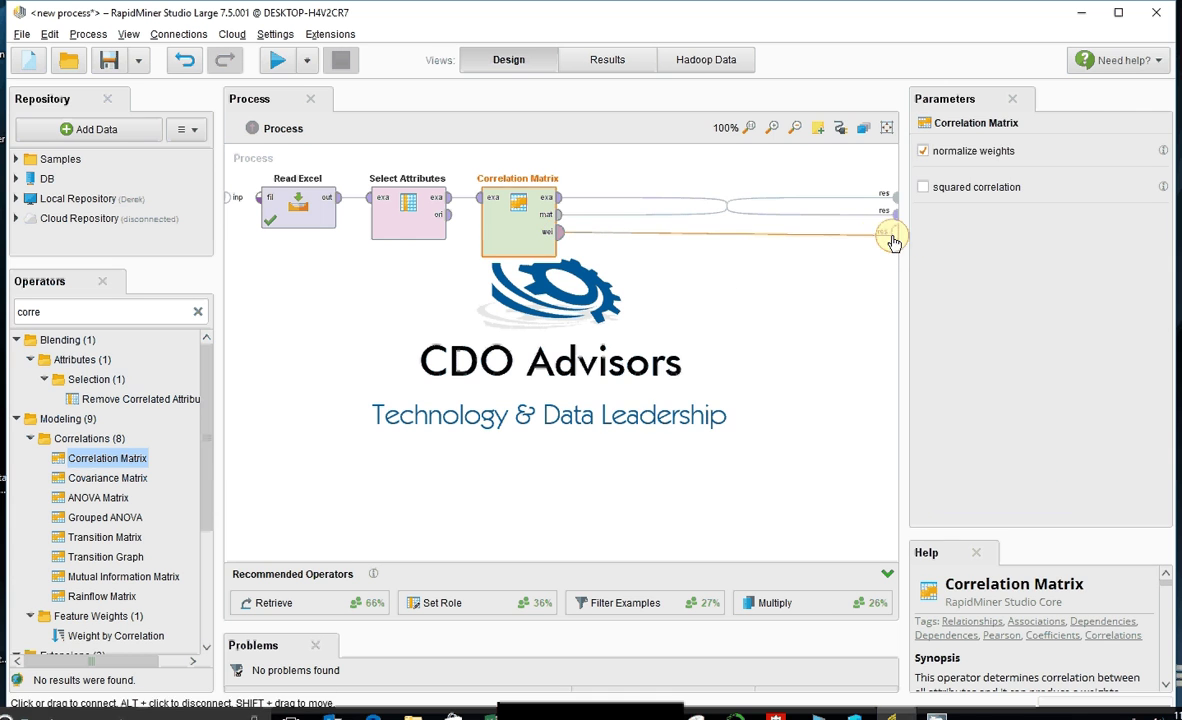
left_click(787, 285)
Step: Run the process and sort the attribute weights from highest to lowest
left_click(277, 60)
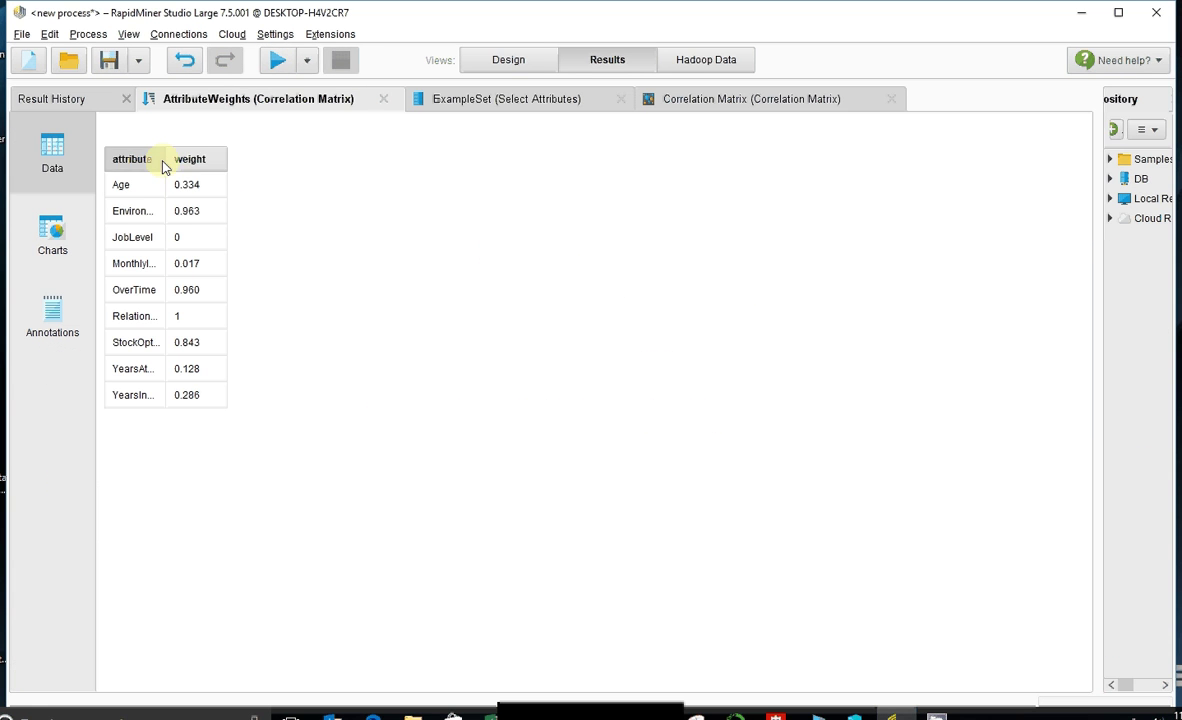
left_click_drag(165, 160, 252, 161)
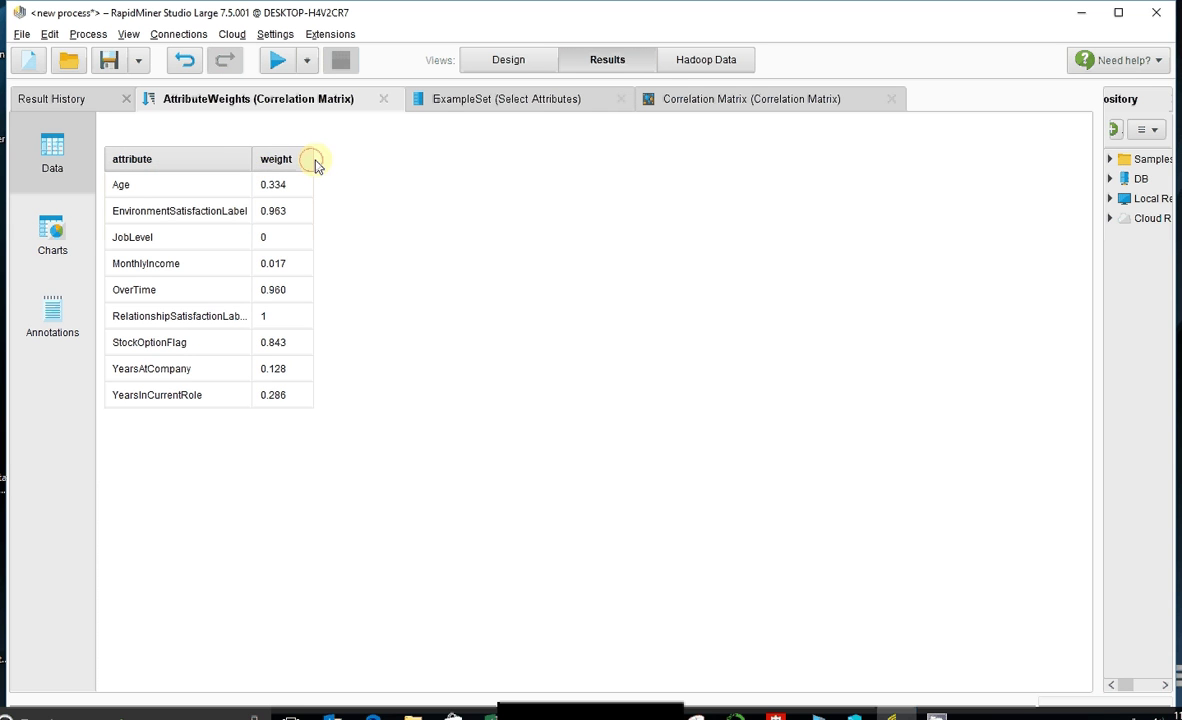
left_click(291, 160)
left_click(291, 160)
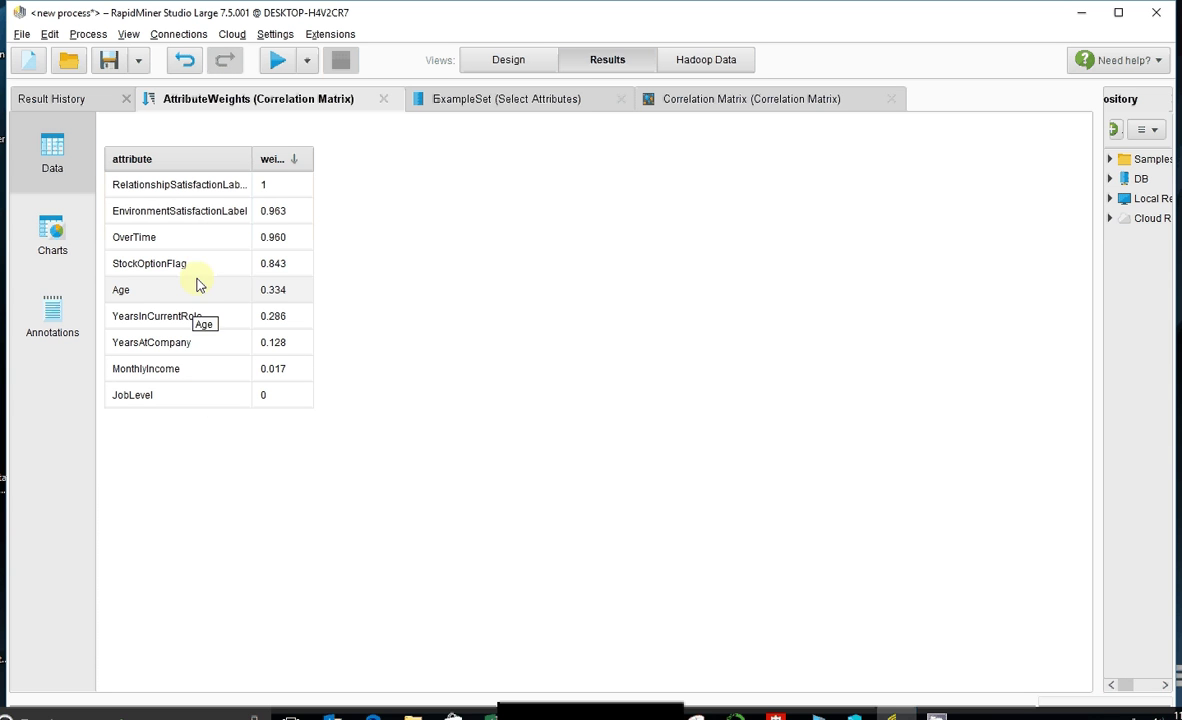
Step: Show the correlation matrix result and widen its columns to reveal full attribute names
left_click(749, 102)
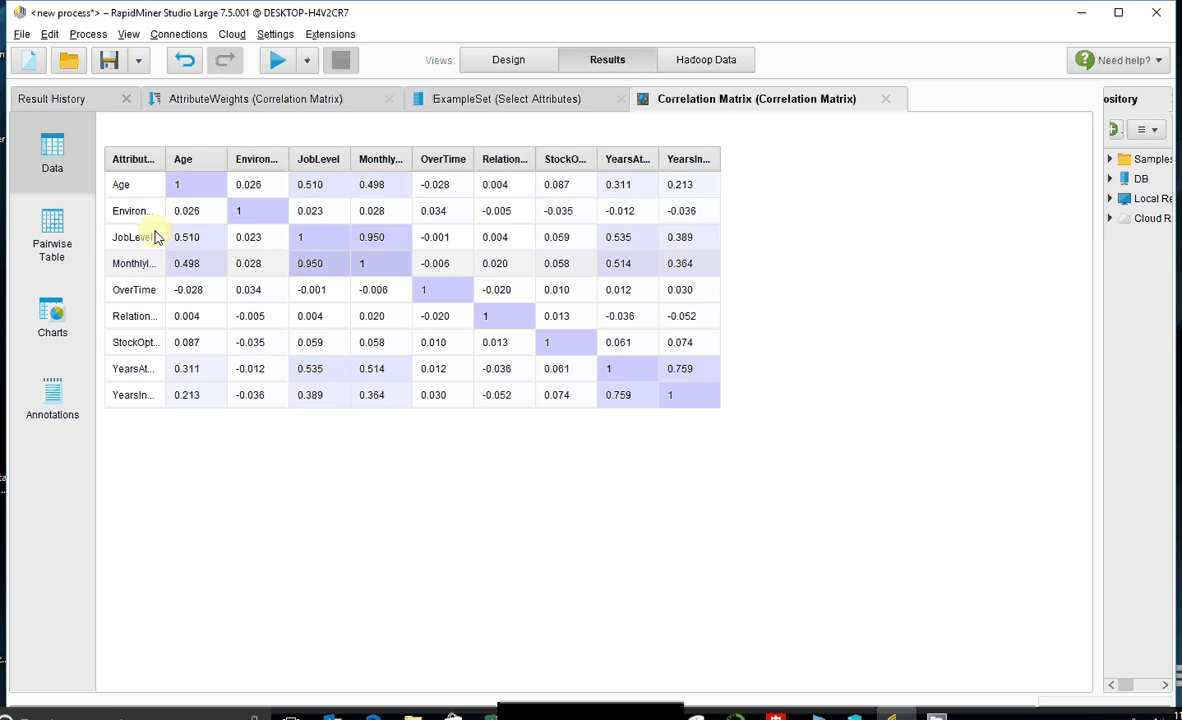
left_click_drag(166, 159, 201, 159)
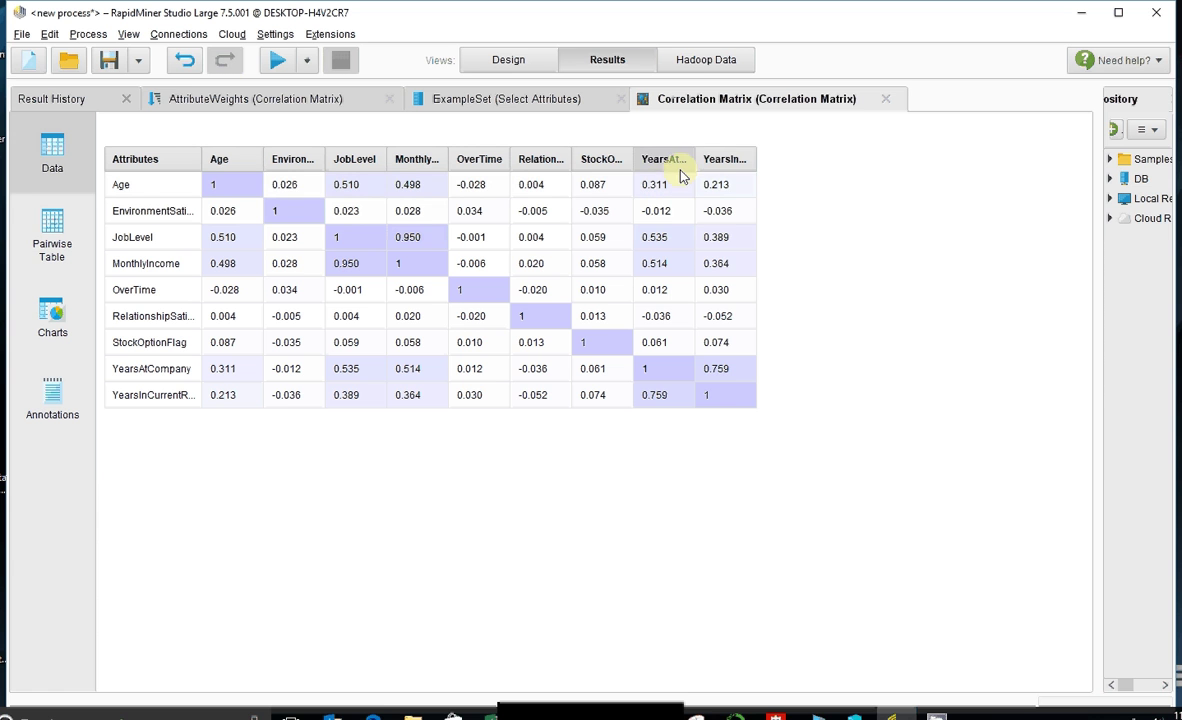
left_click_drag(695, 159, 737, 159)
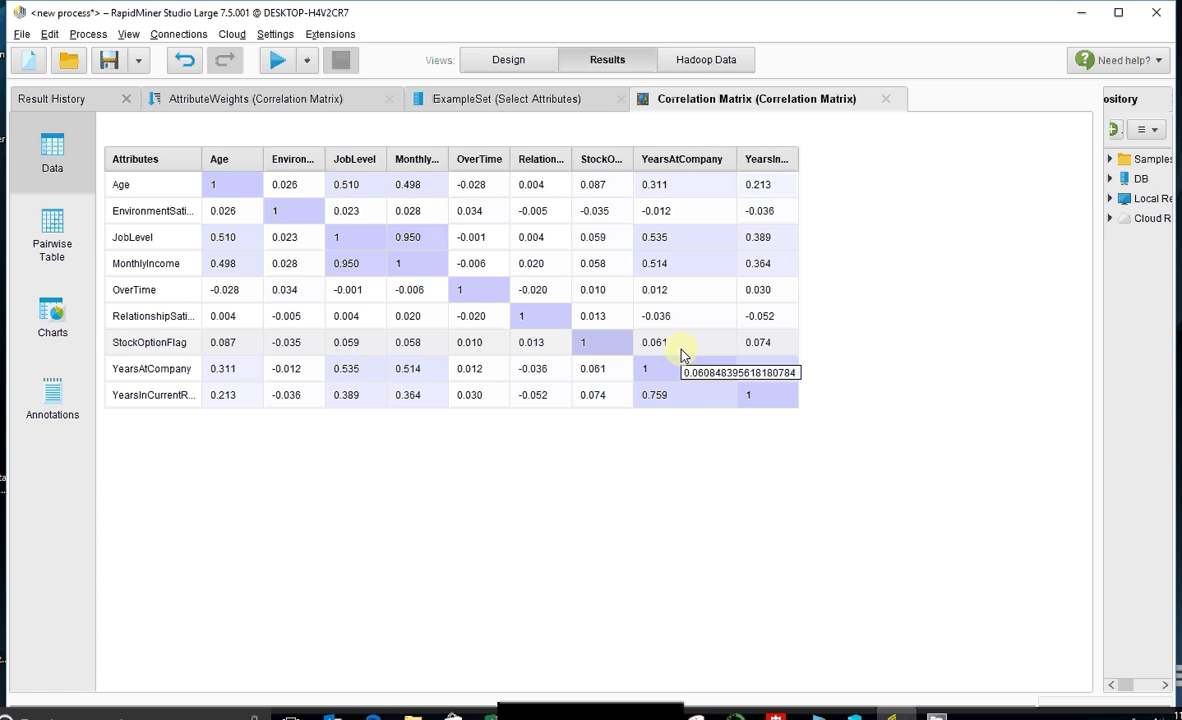
Step: Add a Decision Tree fed by Correlation Matrix, sending its model and examples to results
left_click(519, 62)
left_click(124, 311)
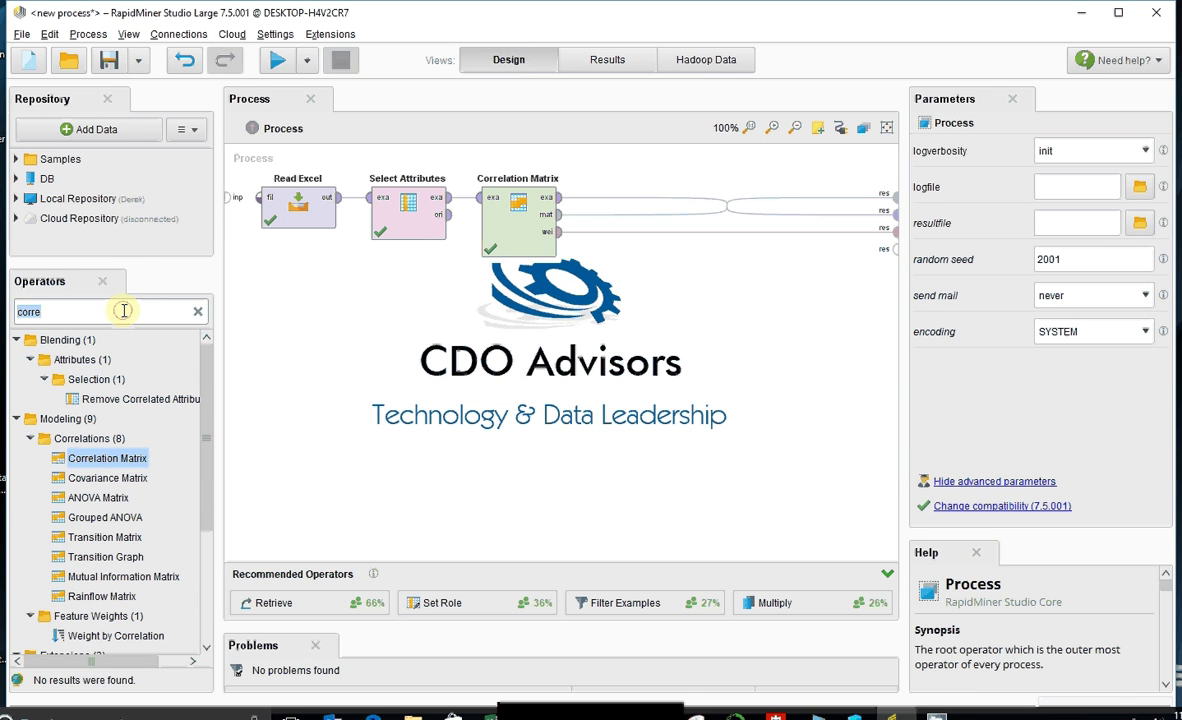
type("dec")
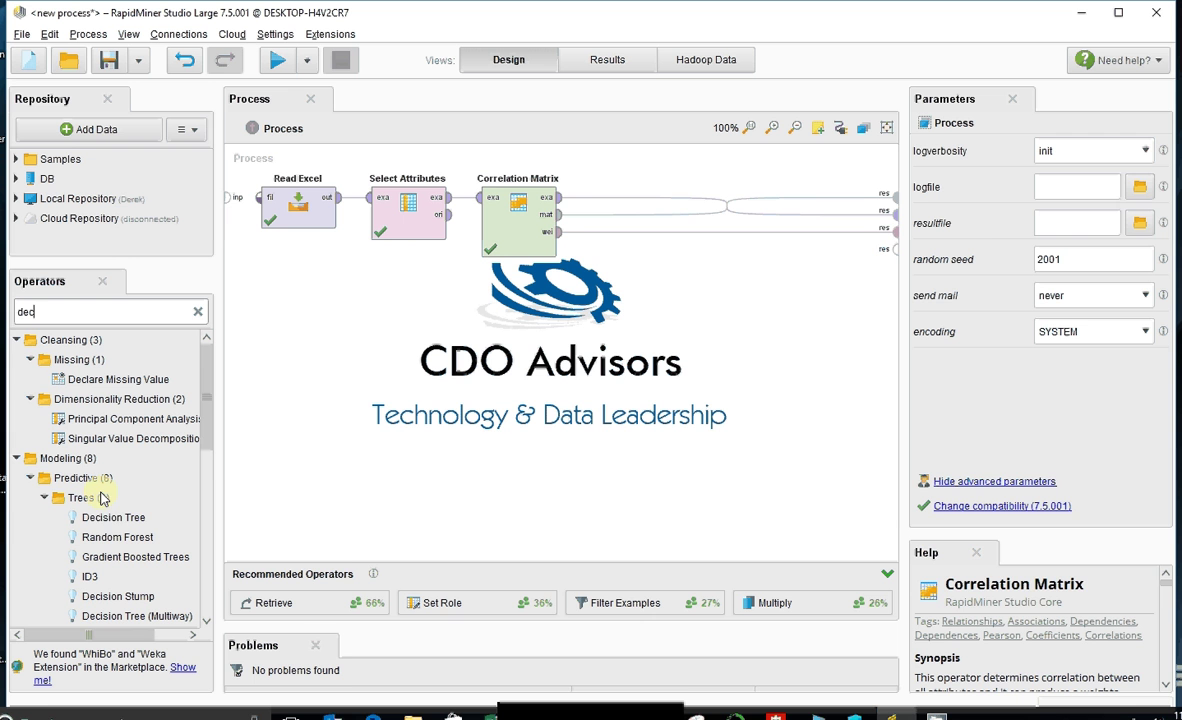
left_click_drag(108, 516, 652, 295)
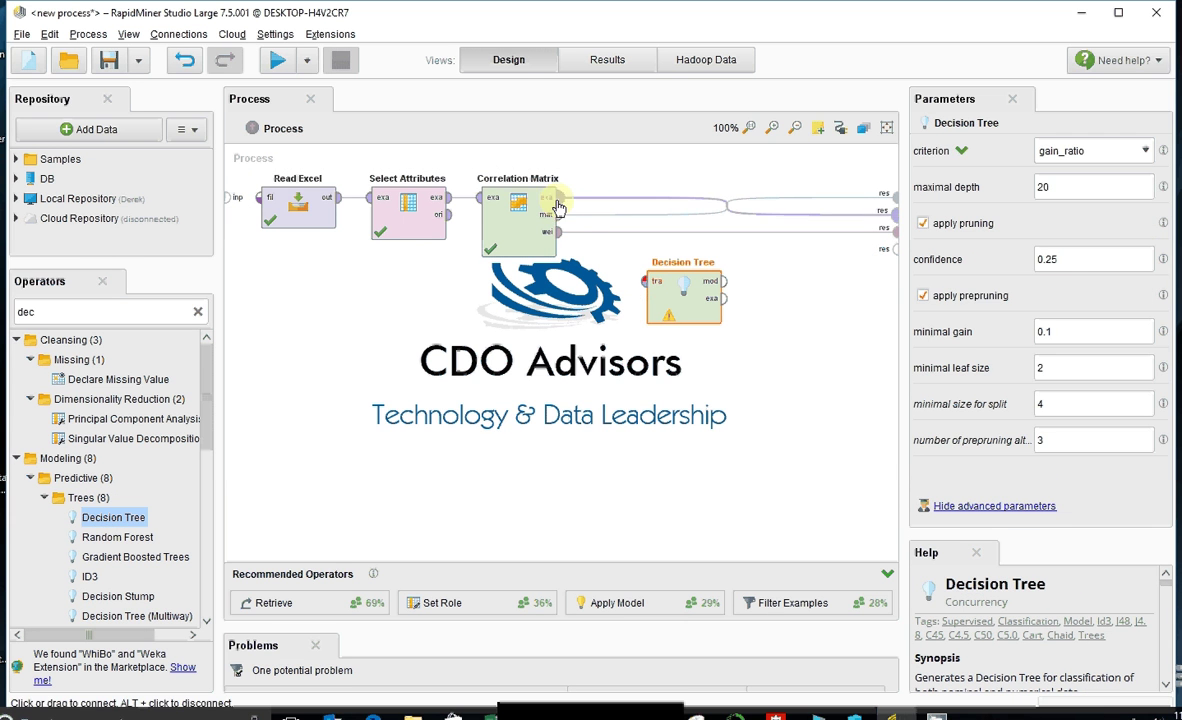
left_click_drag(558, 206, 628, 290)
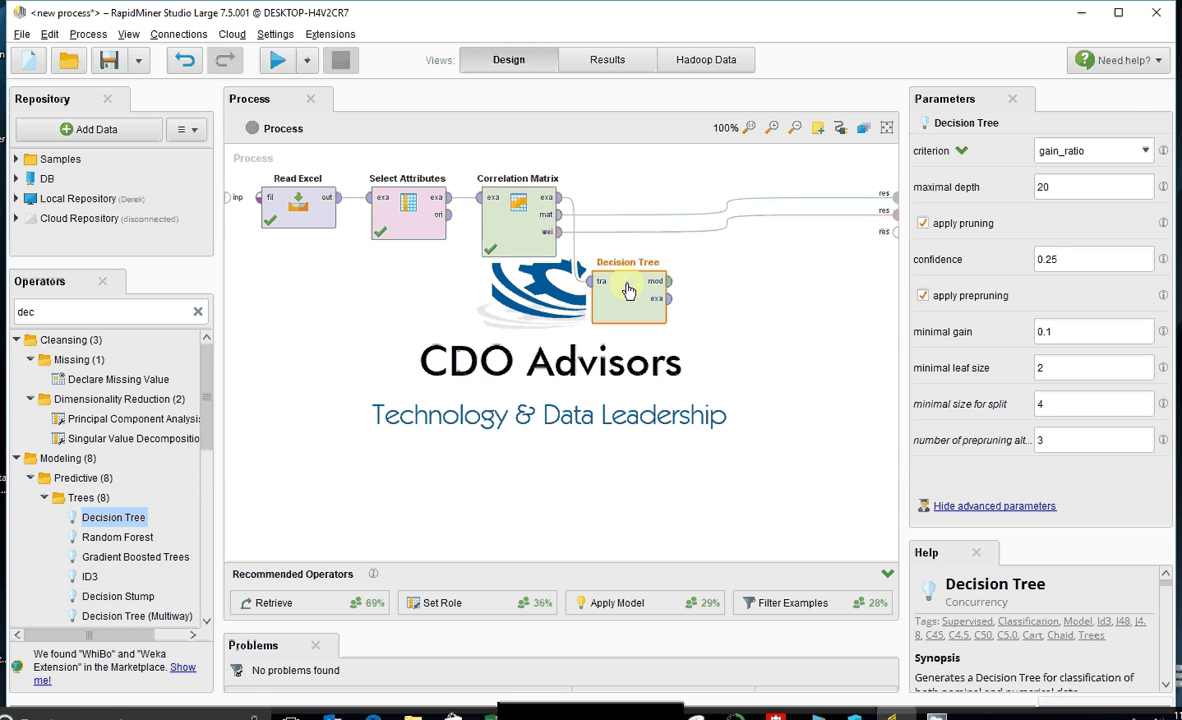
left_click_drag(656, 281, 895, 227)
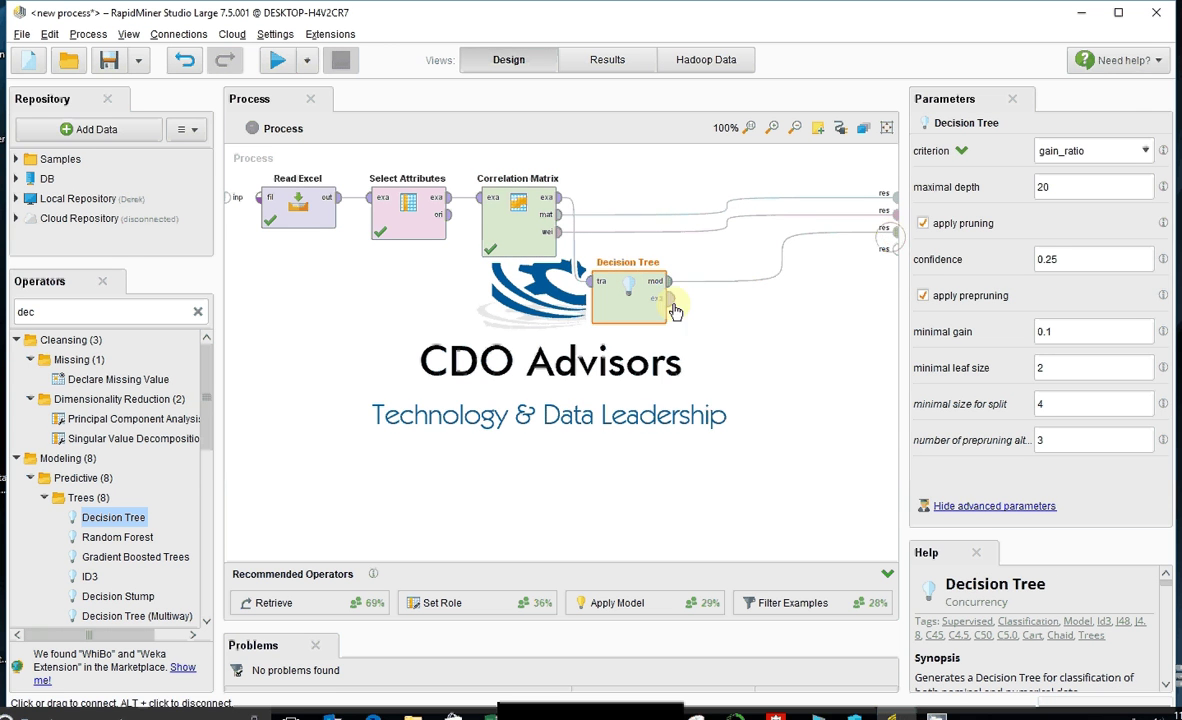
left_click_drag(671, 299, 893, 250)
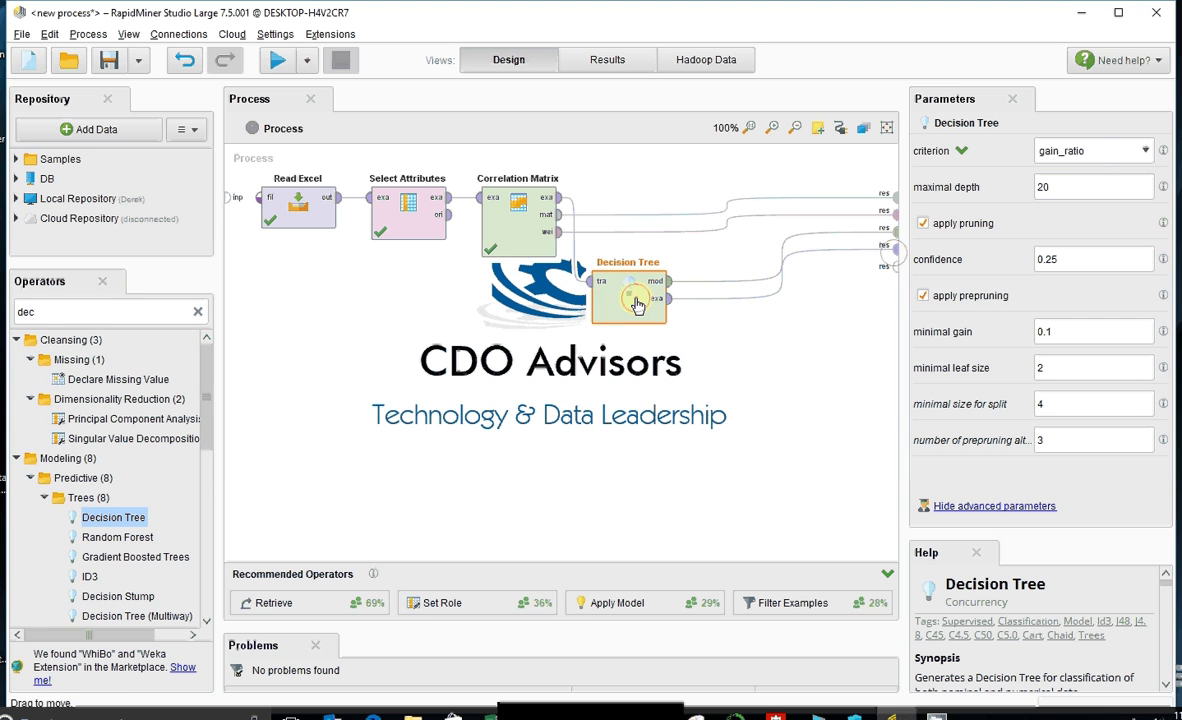
Step: Set the Decision Tree criterion to gini_index and confidence to 0.09
left_click(1088, 150)
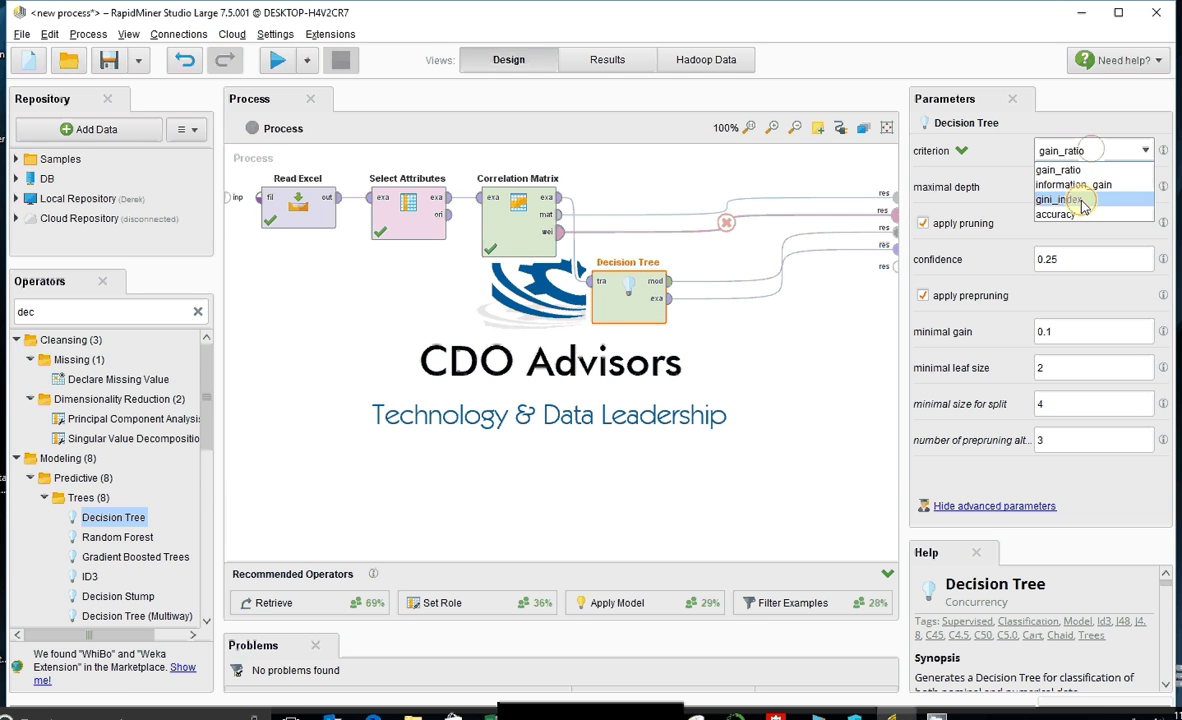
left_click(1080, 200)
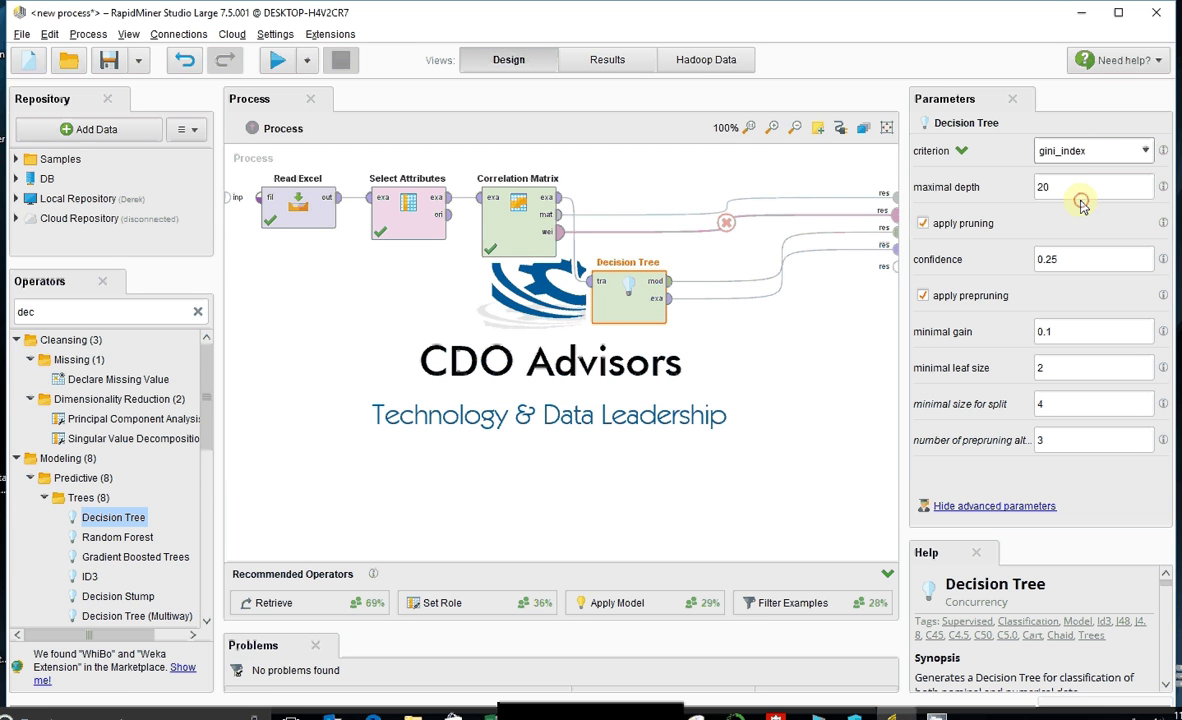
left_click(1072, 261)
key("BackSpace")
key("BackSpace")
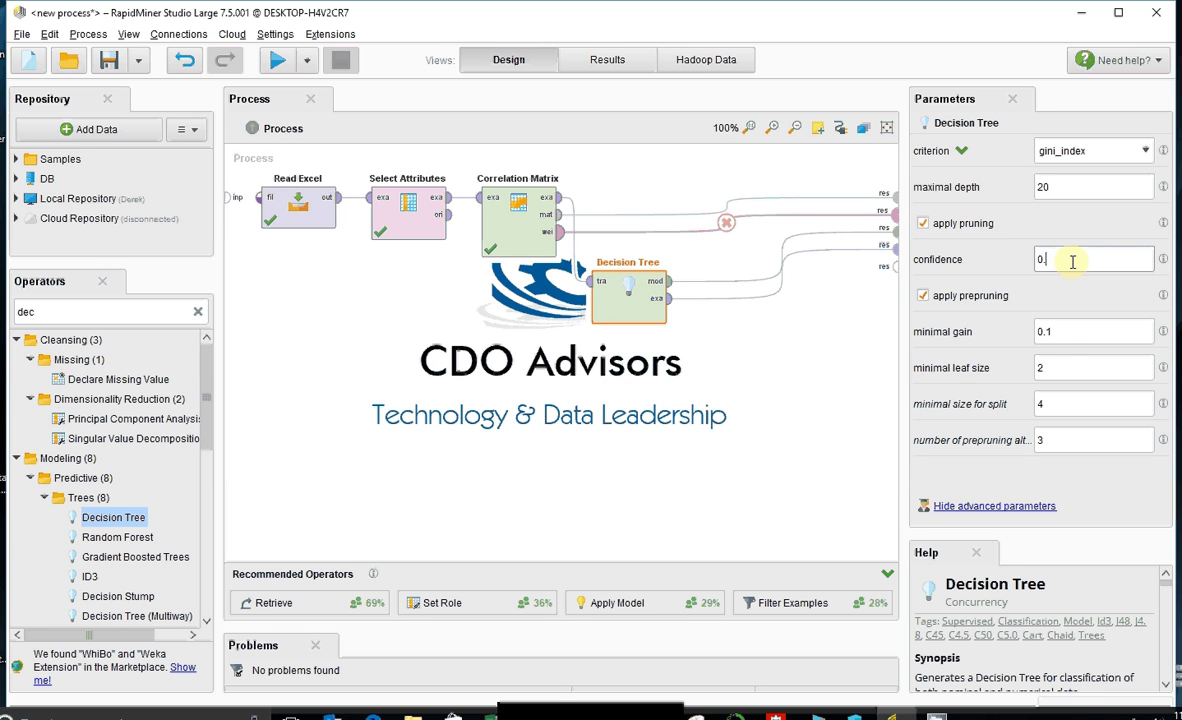
type("09")
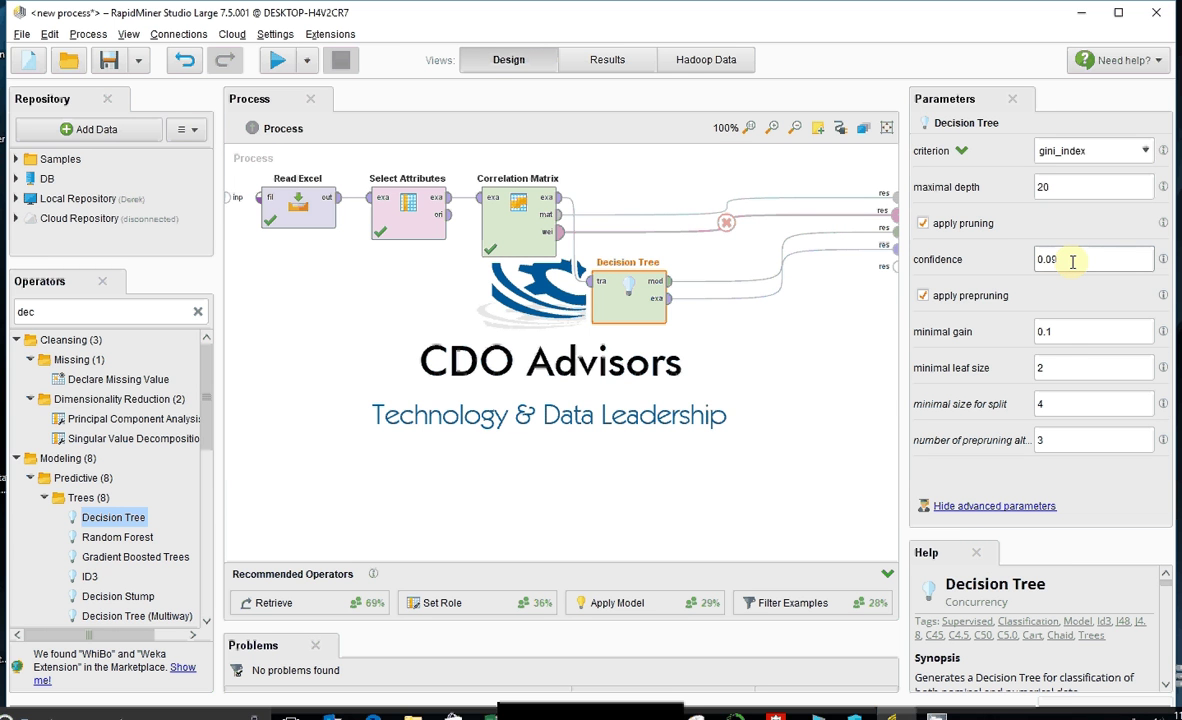
Step: Set minimal gain 0.06, minimal leaf size 4 and minimal size for split 8
left_click(1068, 333)
key("BackSpace")
type("06")
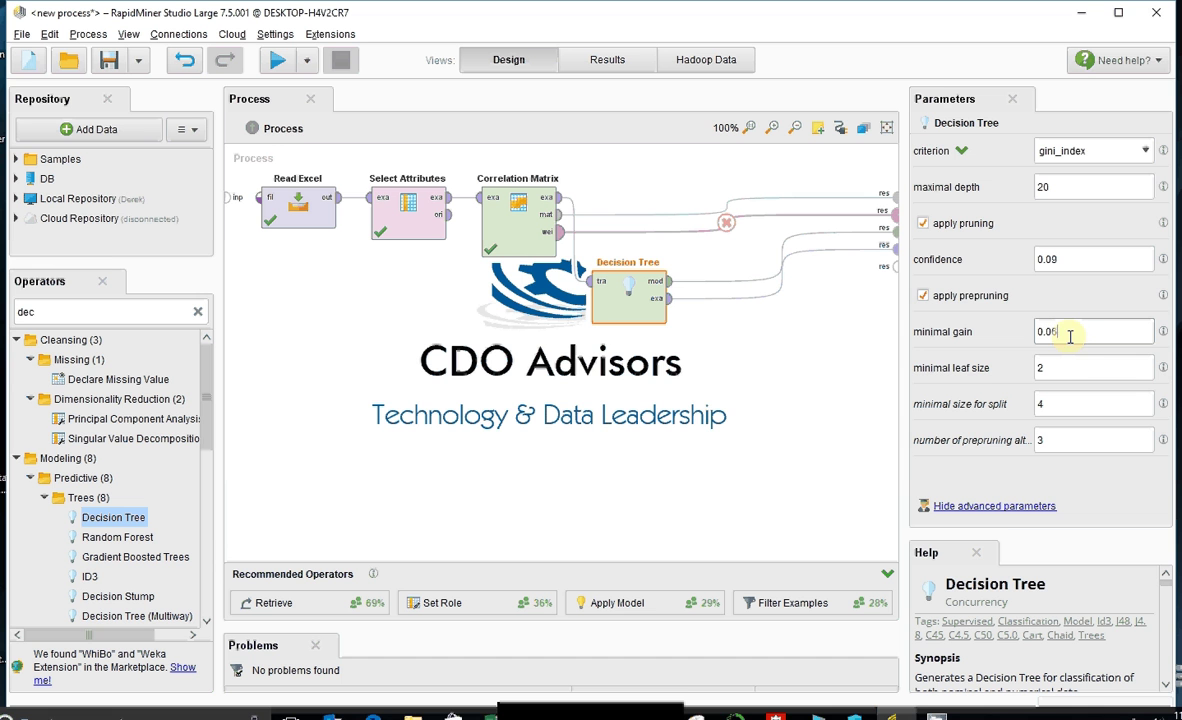
left_click(1066, 366)
type("4")
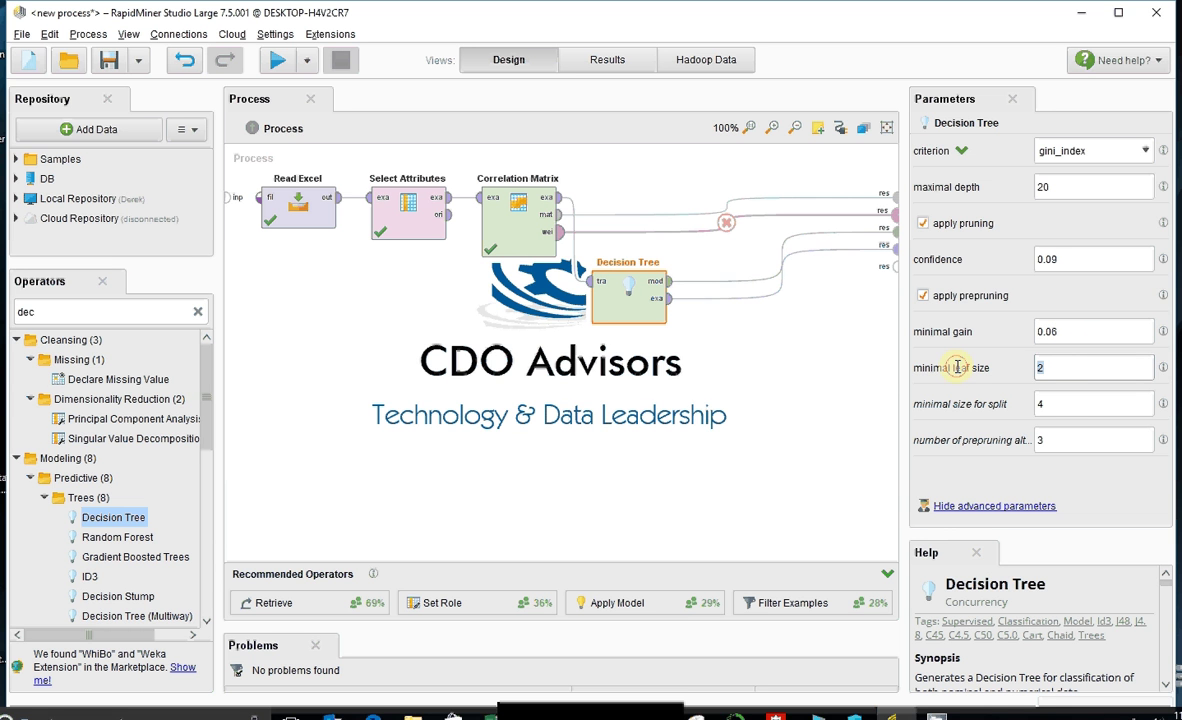
left_click(1063, 404)
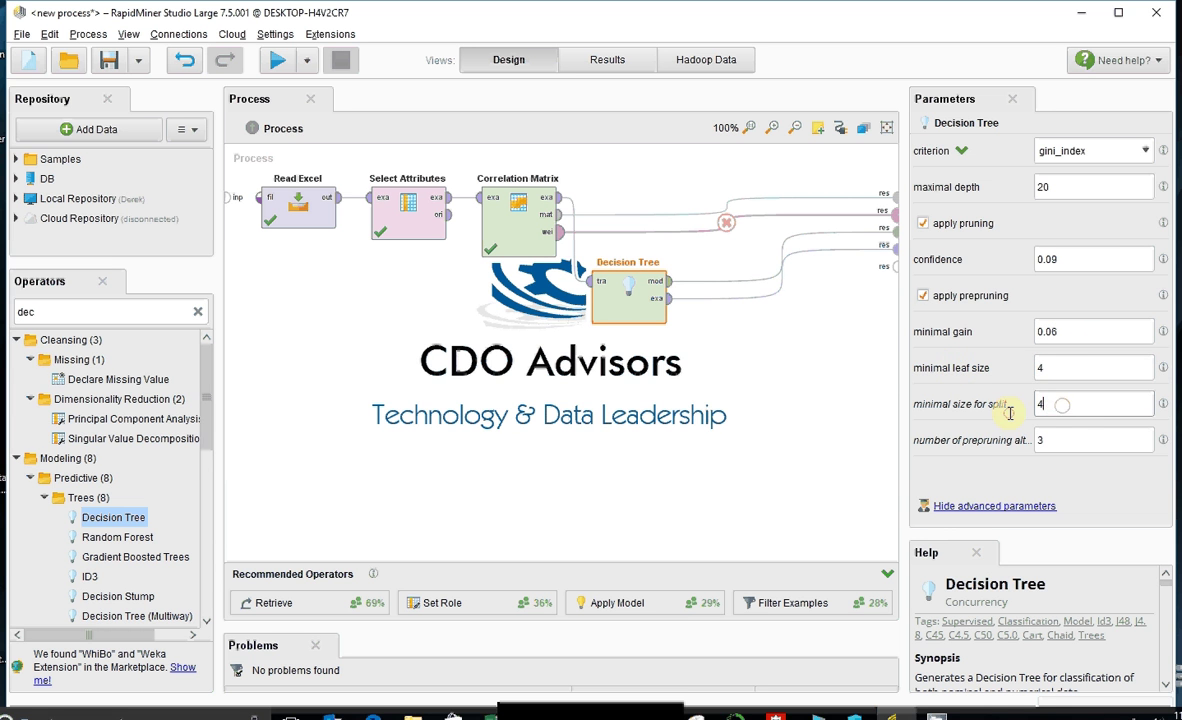
key("BackSpace")
type("8")
left_click(795, 373)
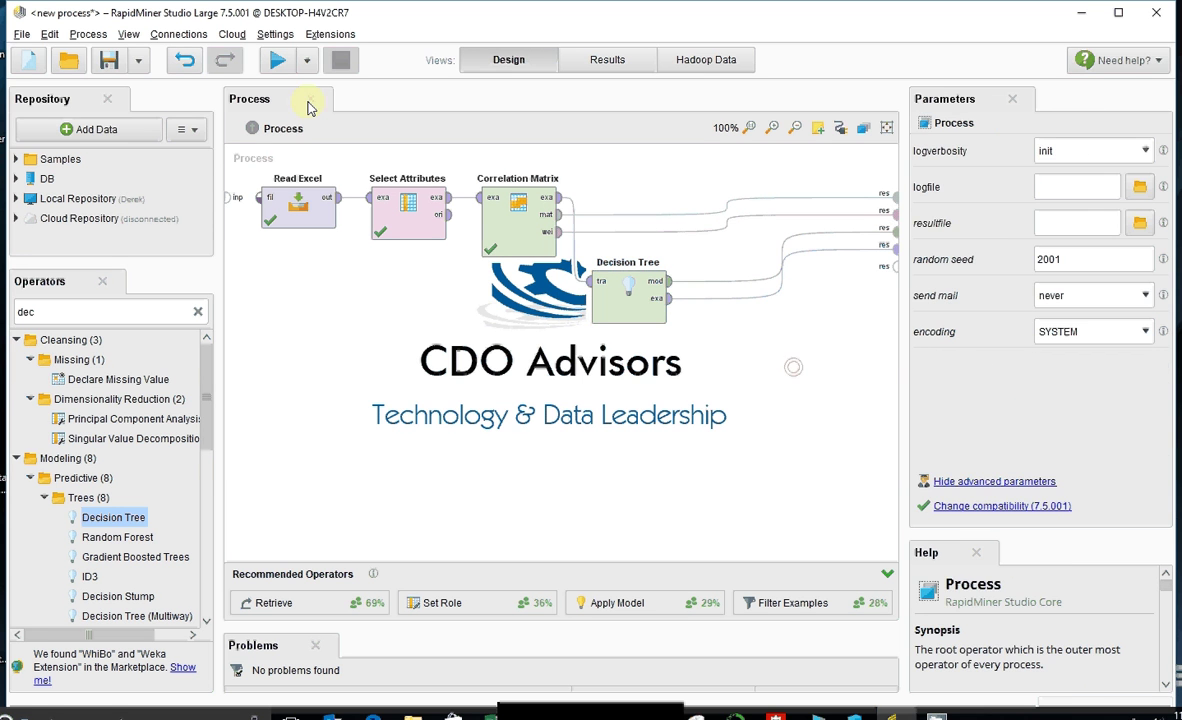
Step: Run the process and zoom out on the decision tree rooted at OverTime
left_click(279, 61)
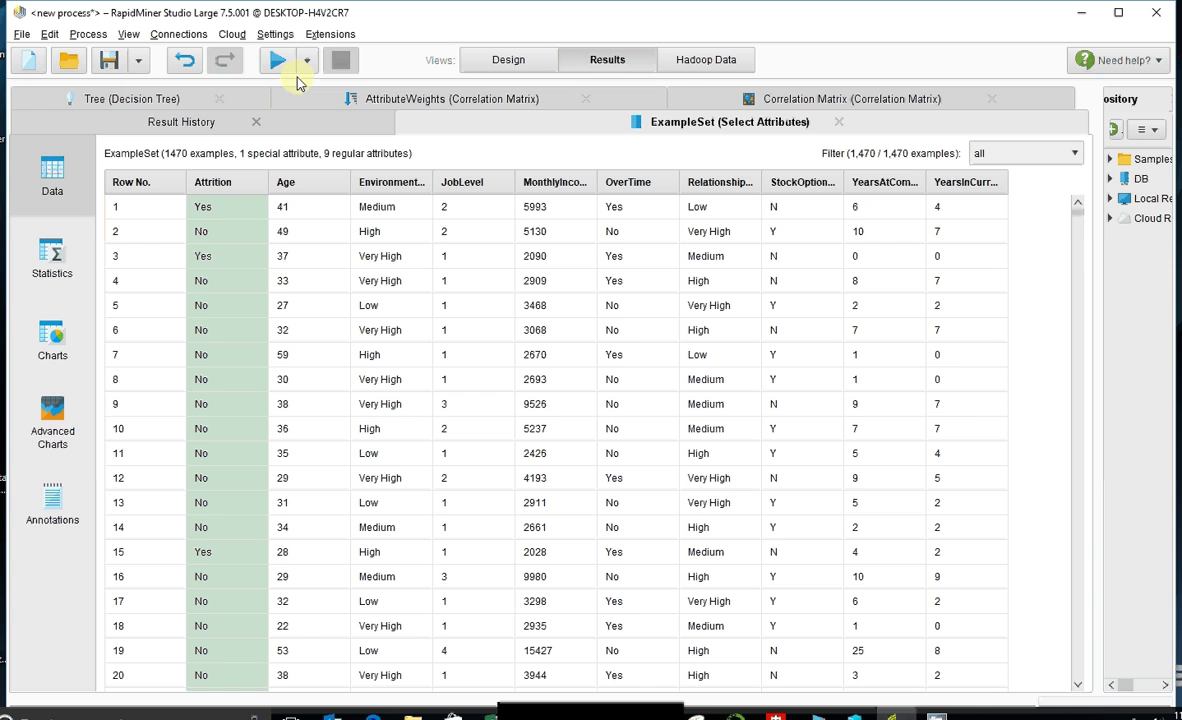
left_click(158, 98)
left_click_drag(760, 343, 454, 335)
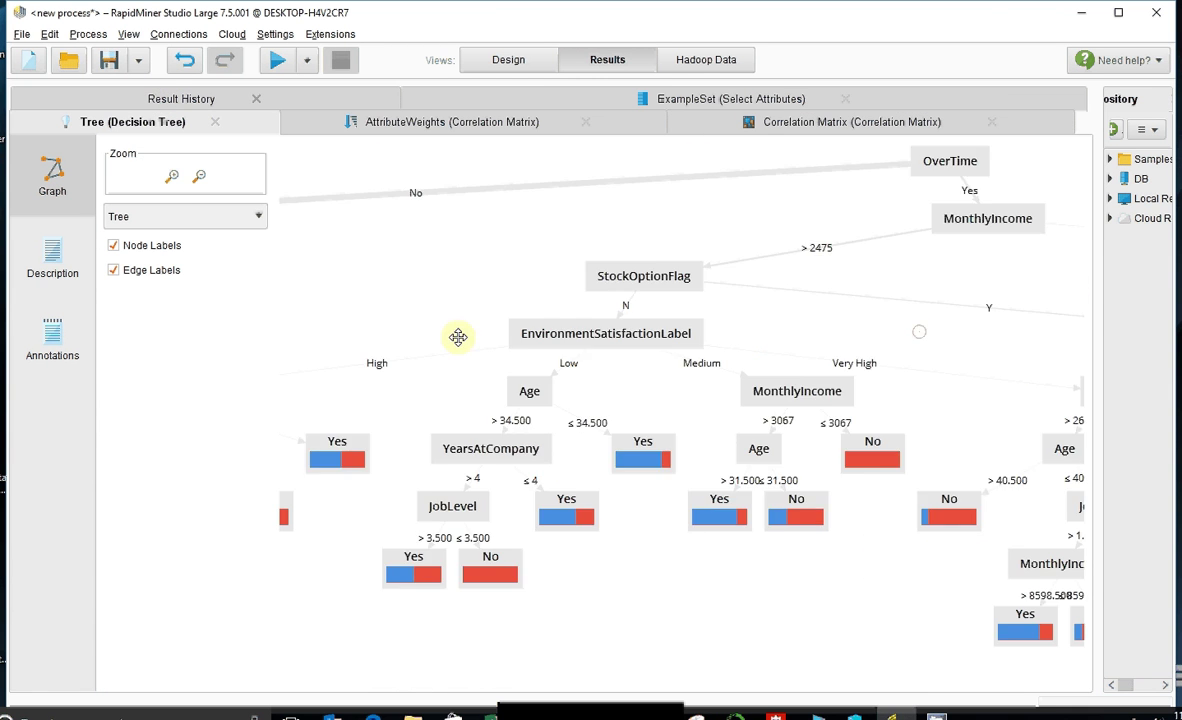
left_click(198, 178)
left_click(198, 178)
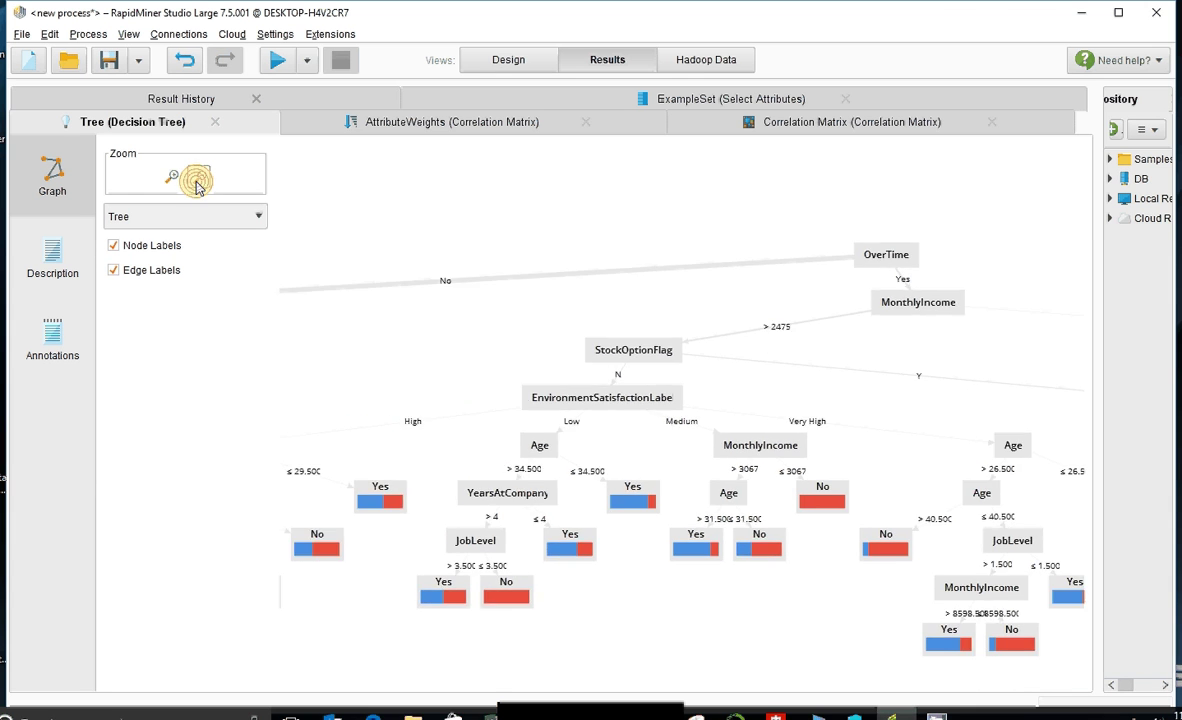
scroll(612, 298, "down", 1)
left_click_drag(749, 361, 860, 302)
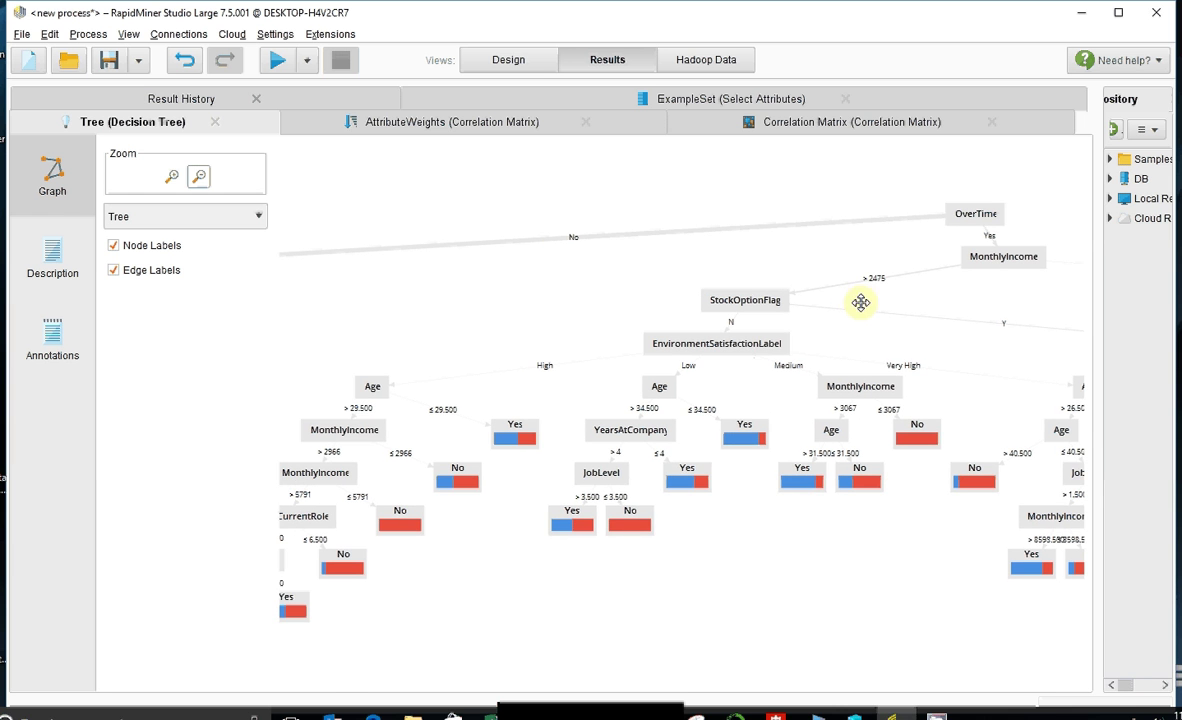
Step: Search 'sele' and insert Select by Weights into the flow before Decision Tree
left_click(529, 66)
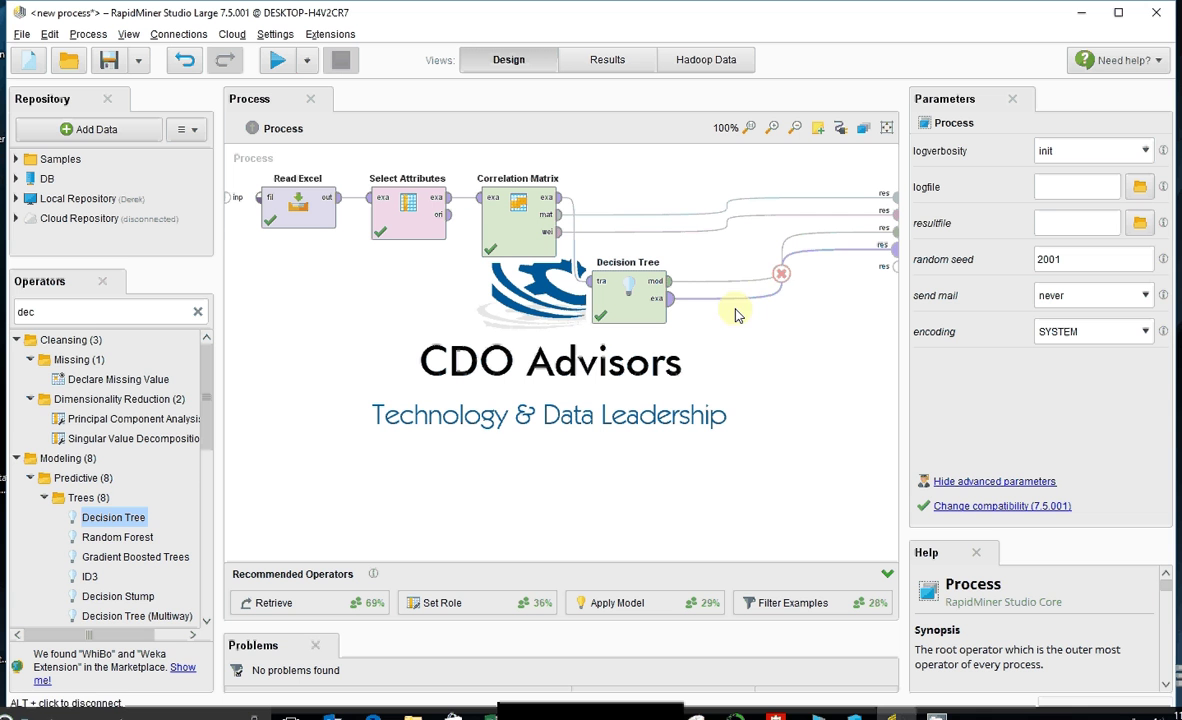
double_click(79, 310)
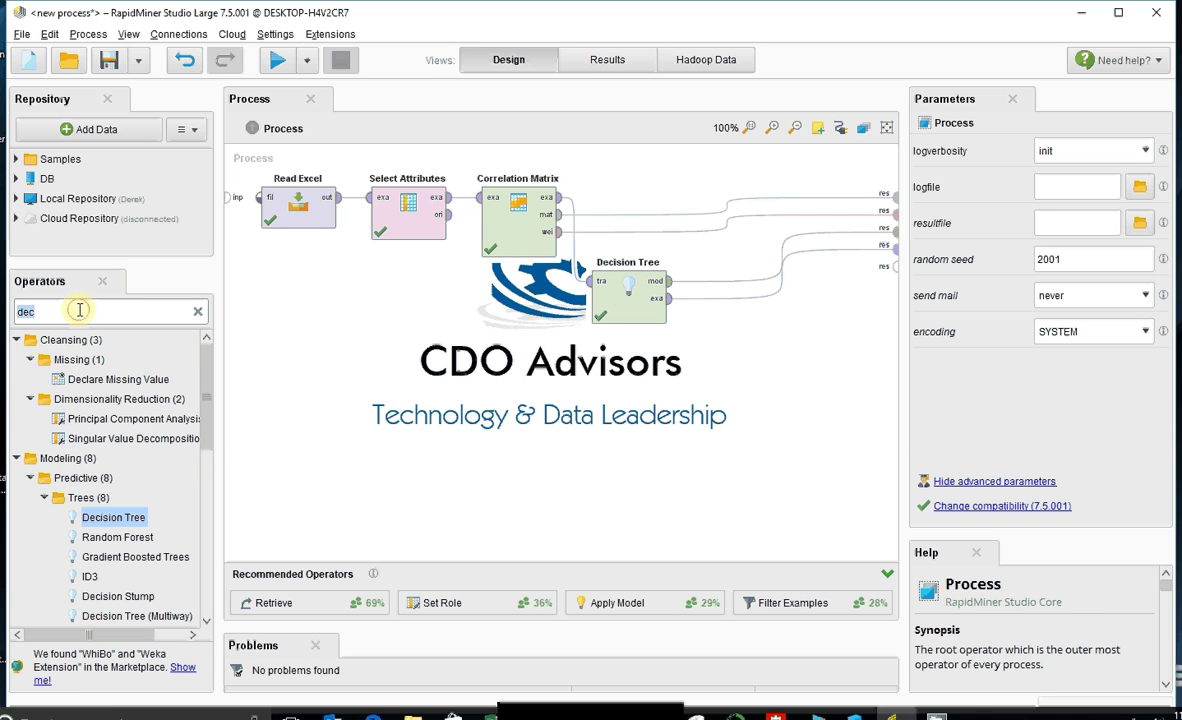
type("sele")
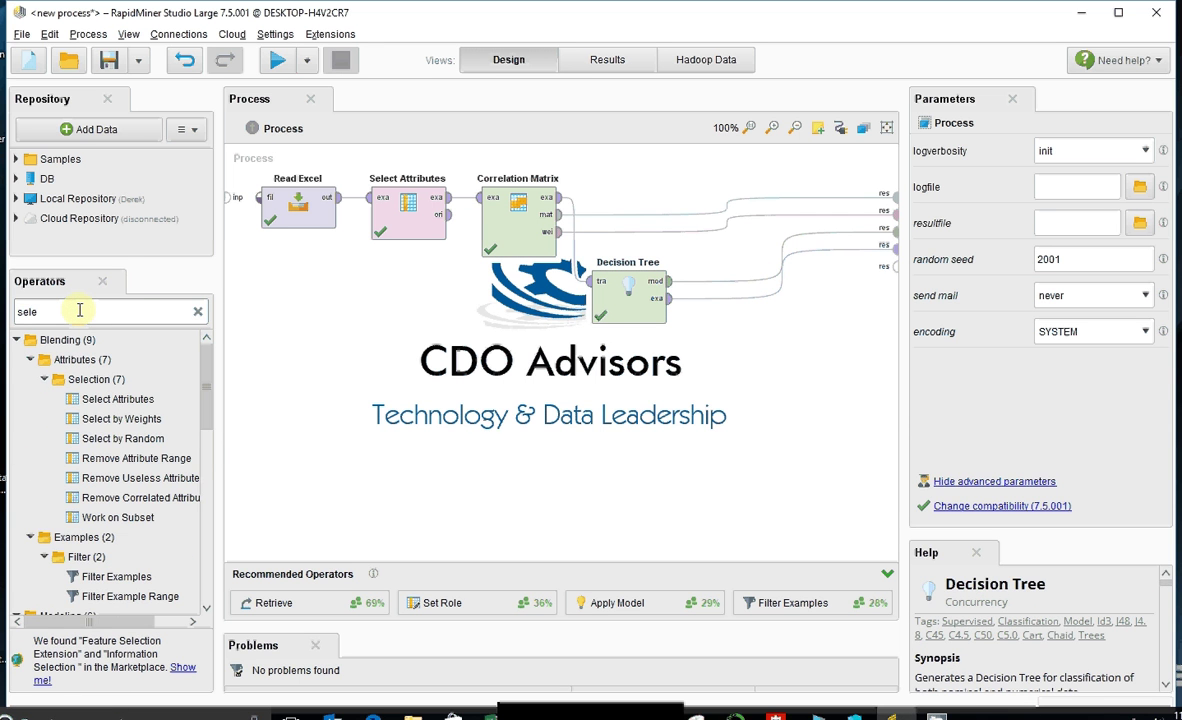
left_click_drag(100, 418, 643, 237)
left_click_drag(608, 293, 720, 293)
left_click_drag(628, 249, 625, 290)
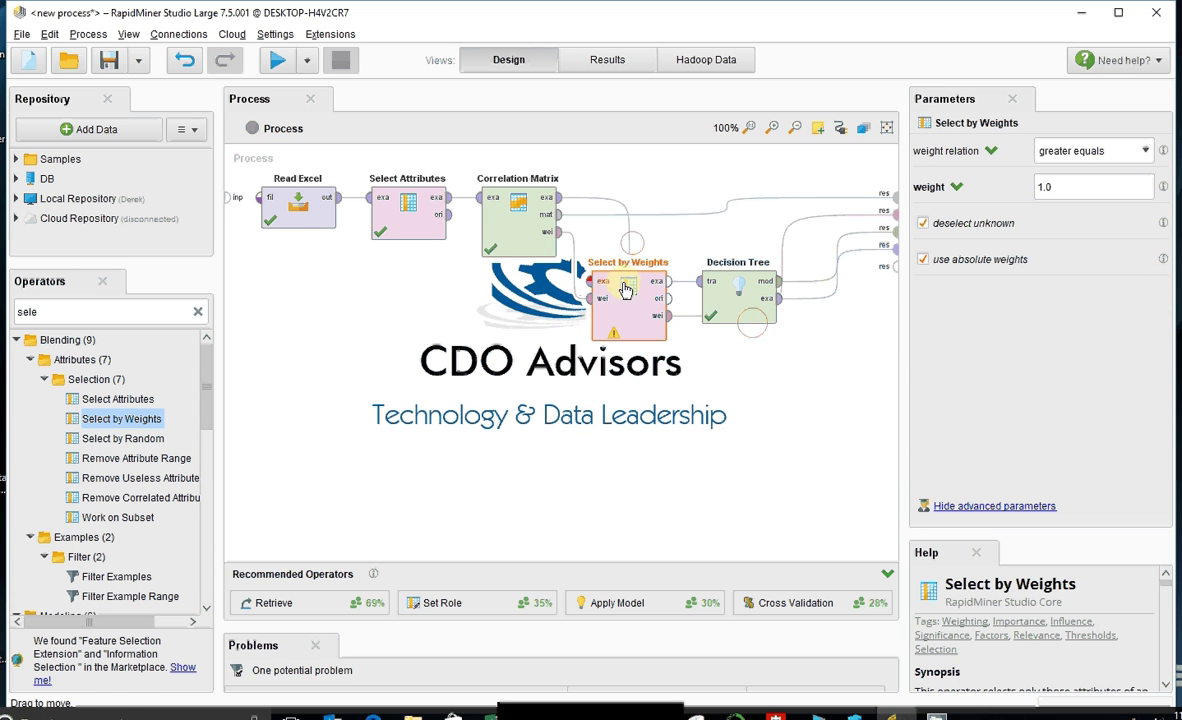
left_click_drag(738, 290, 738, 248)
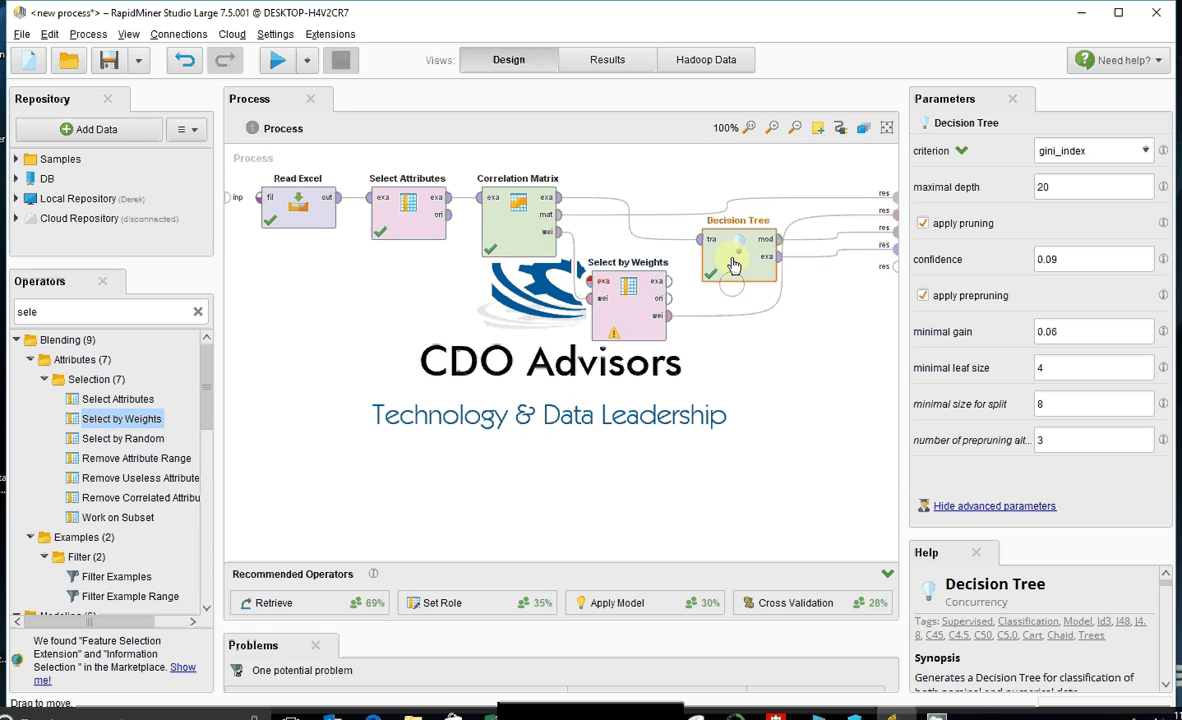
Step: Feed Select by Weights into Decision Tree's training input and set its weight threshold to .5
left_click(670, 282)
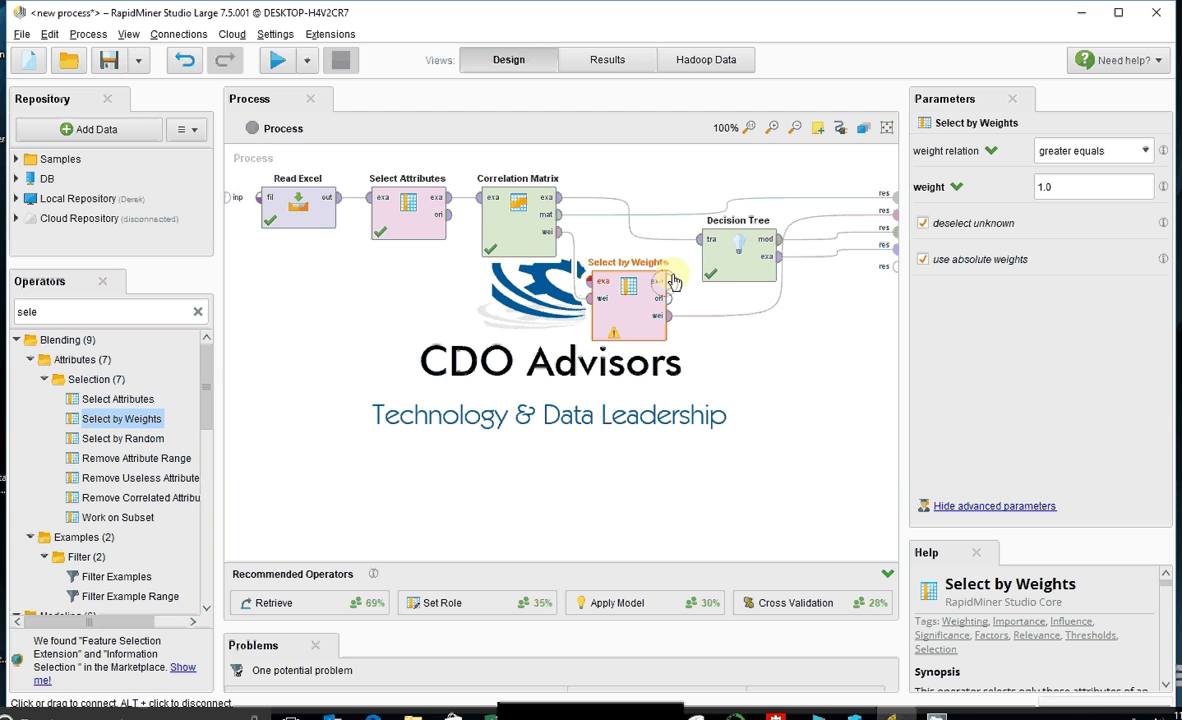
left_click_drag(673, 282, 710, 240)
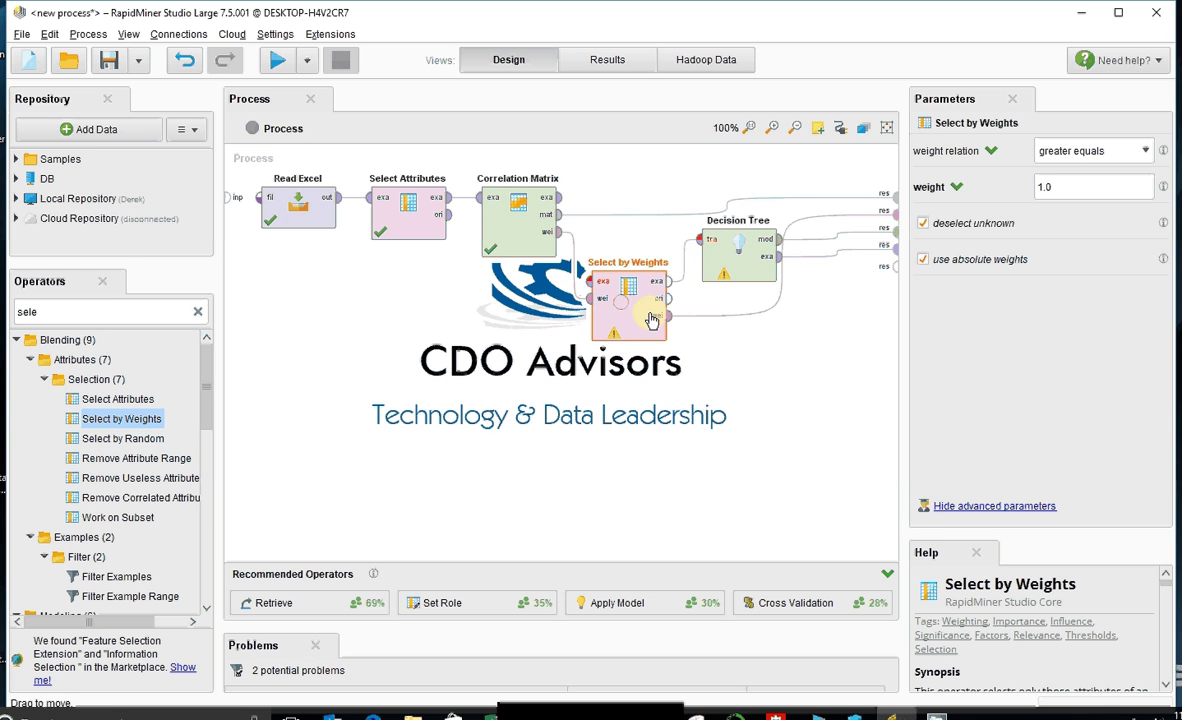
left_click_drag(1069, 187, 995, 191)
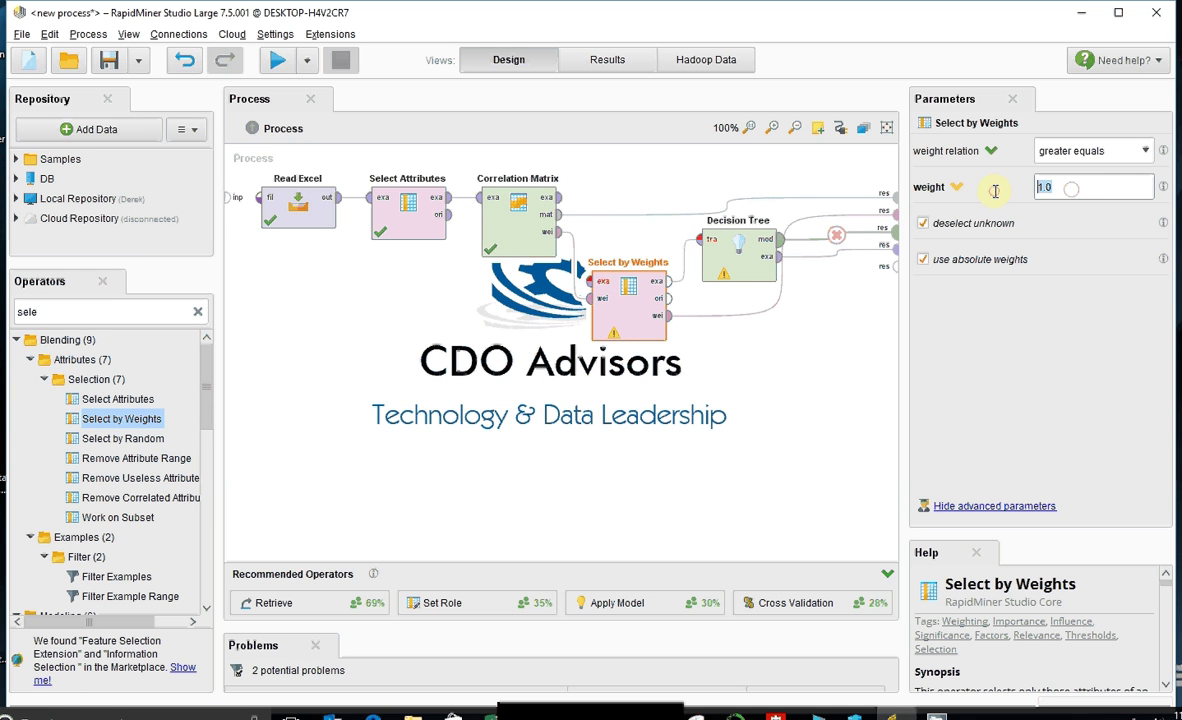
type(".5")
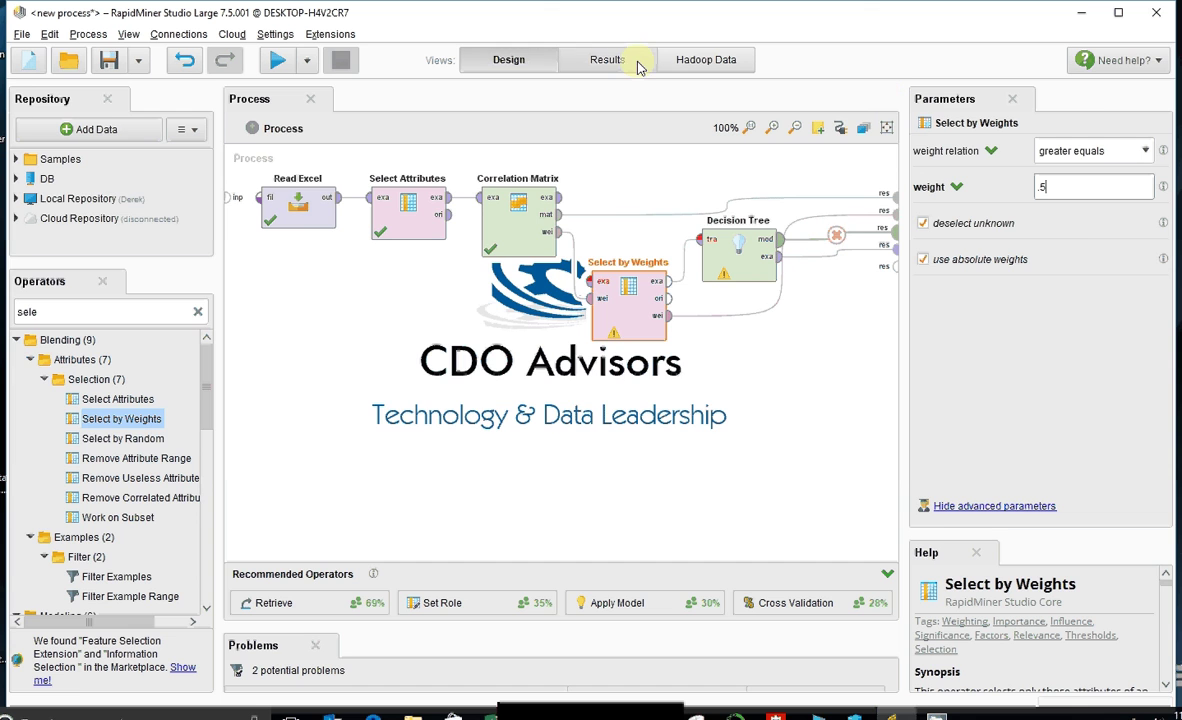
left_click(622, 60)
left_click(485, 122)
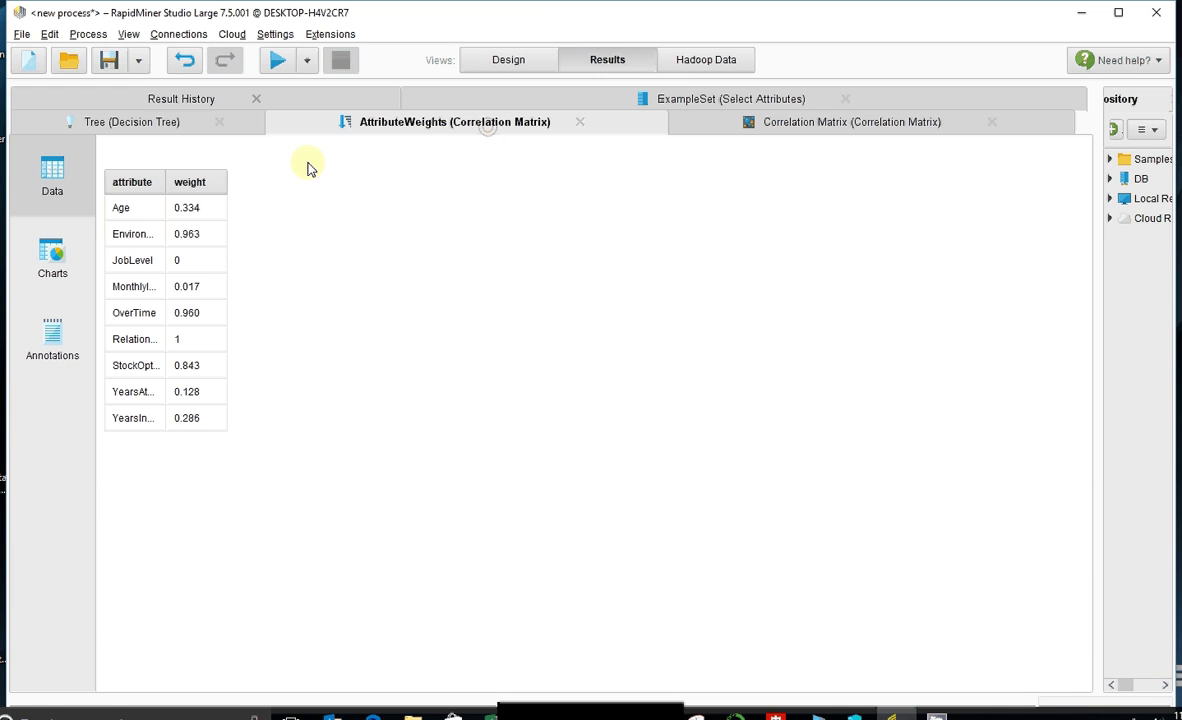
left_click(183, 186)
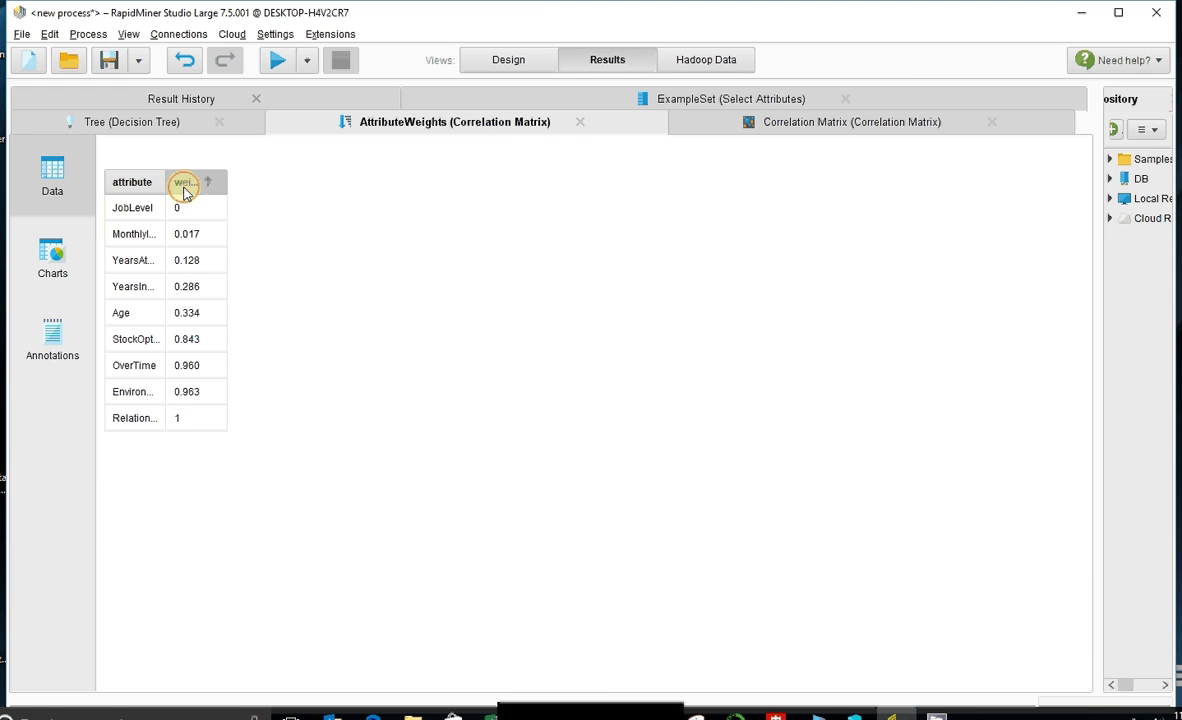
left_click(183, 186)
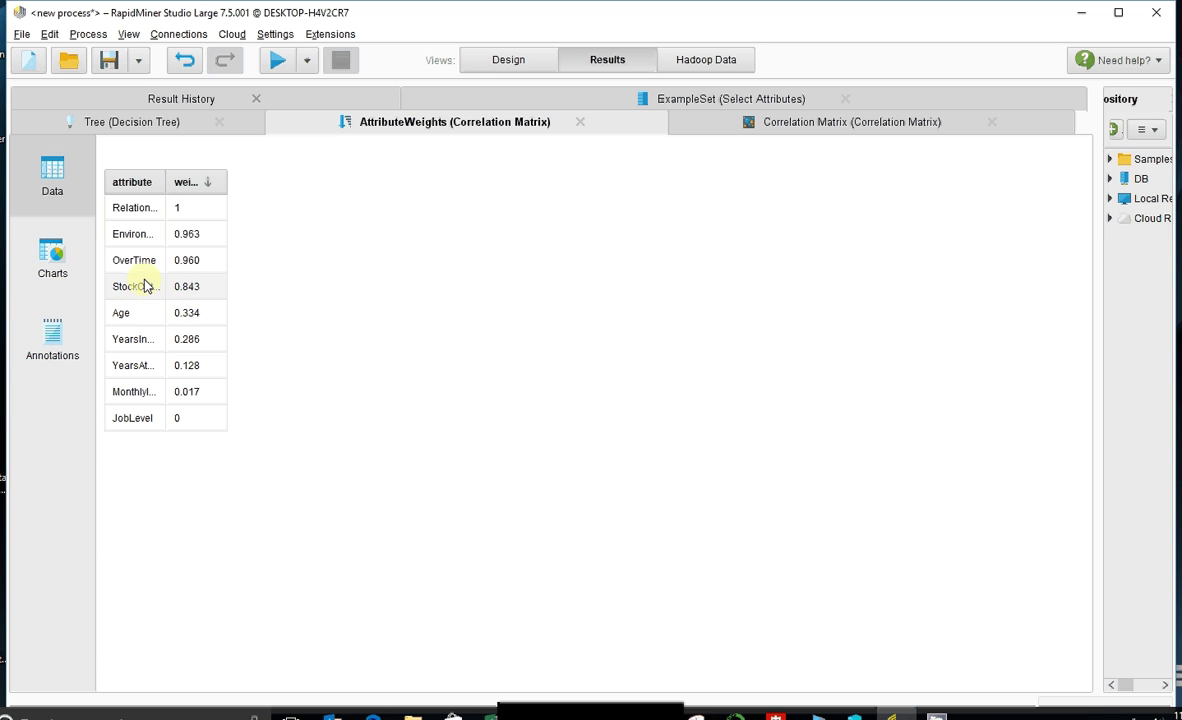
left_click(508, 62)
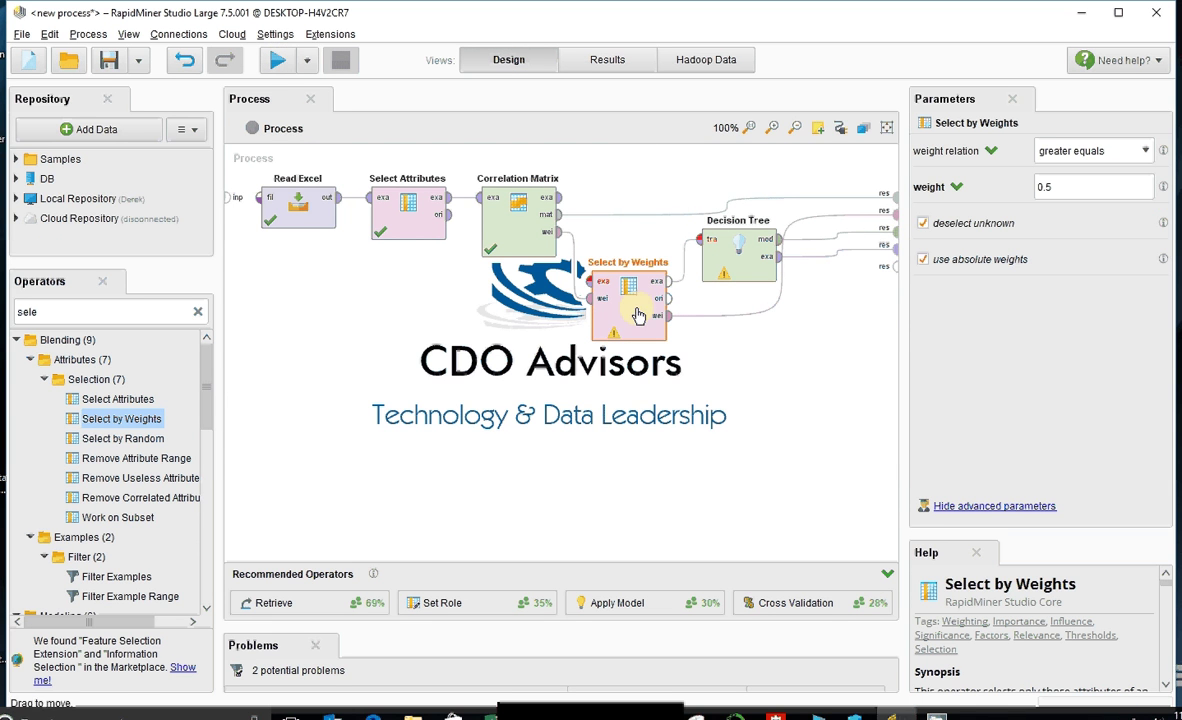
Step: Wire Correlation Matrix's weights into Select by Weights and shift Decision Tree lower on the canvas
left_click(561, 207)
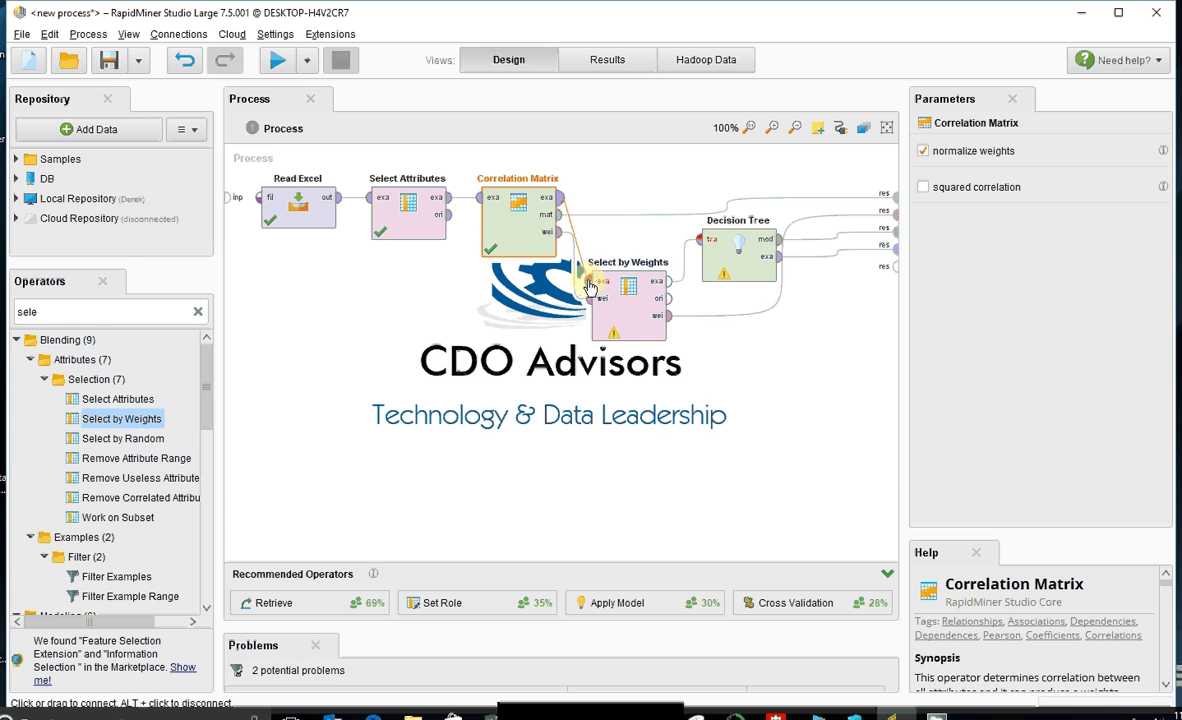
left_click_drag(557, 232, 632, 186)
left_click(632, 270)
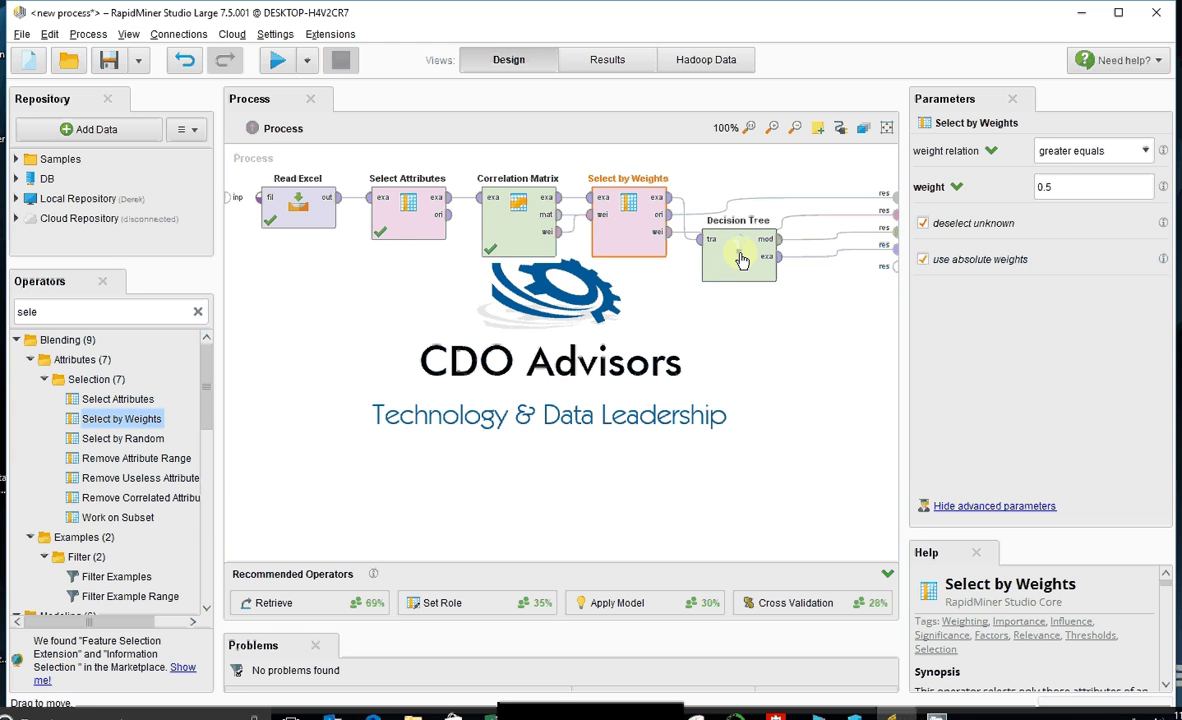
left_click_drag(741, 258, 738, 318)
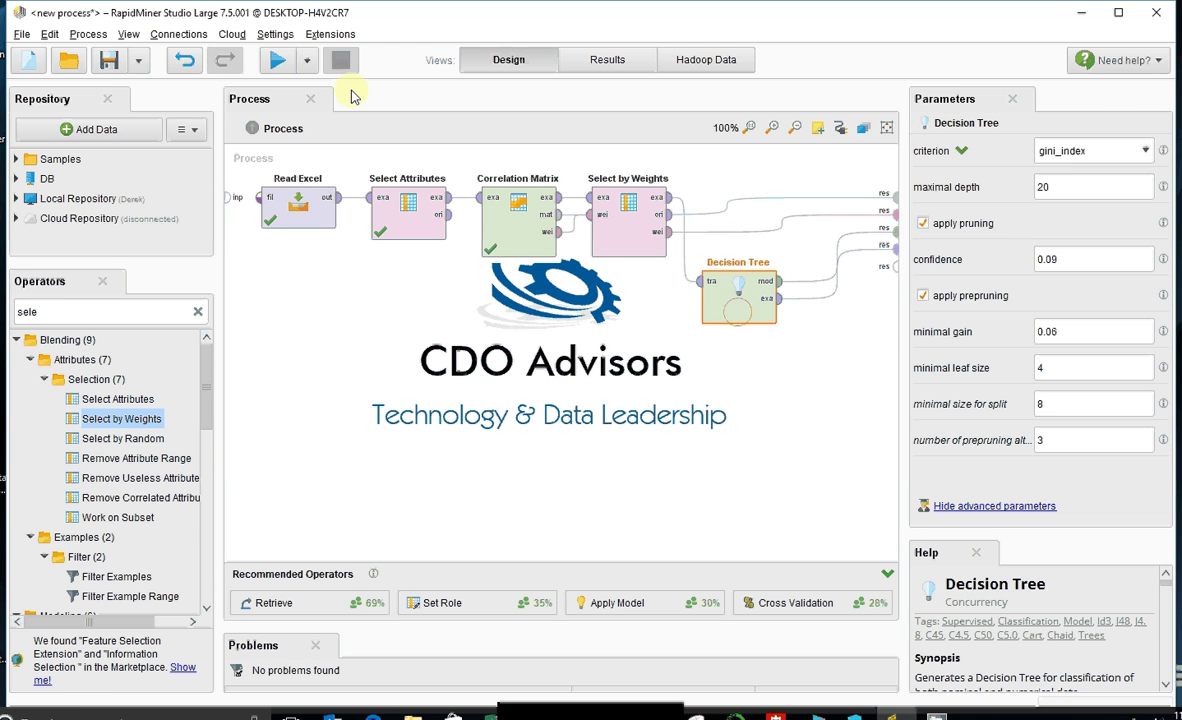
Step: Run the updated process, check the new decision tree, and return to the design view
left_click(277, 60)
left_click(150, 98)
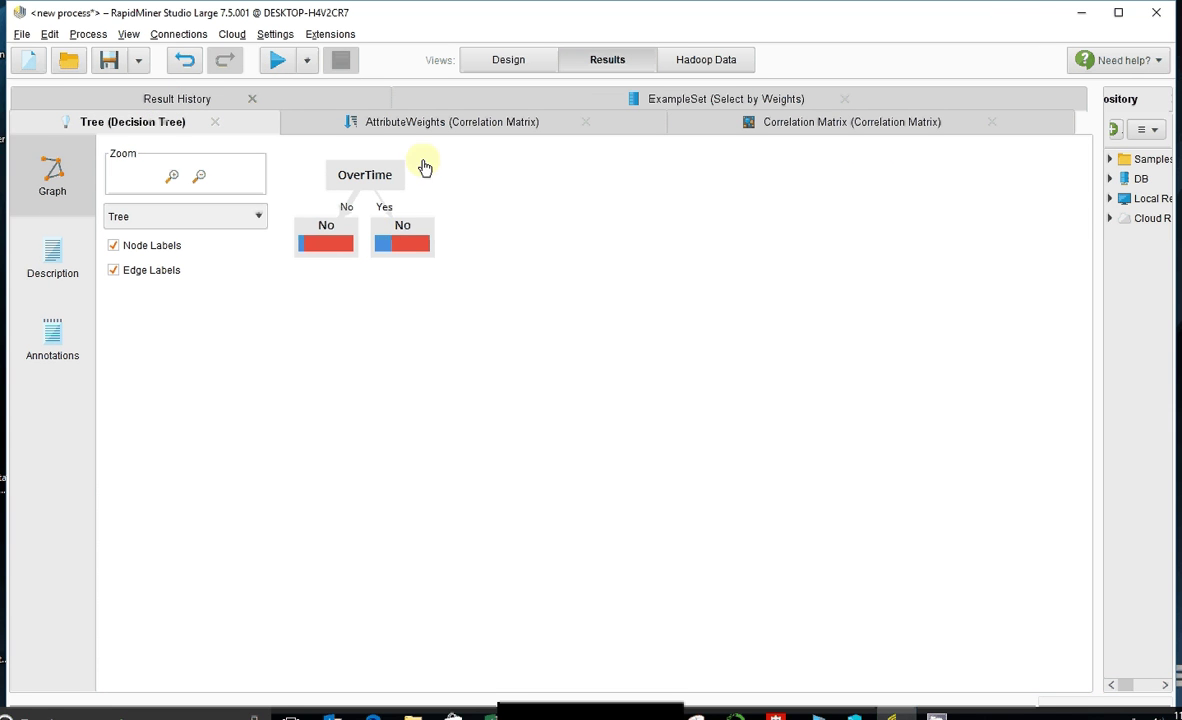
left_click(508, 62)
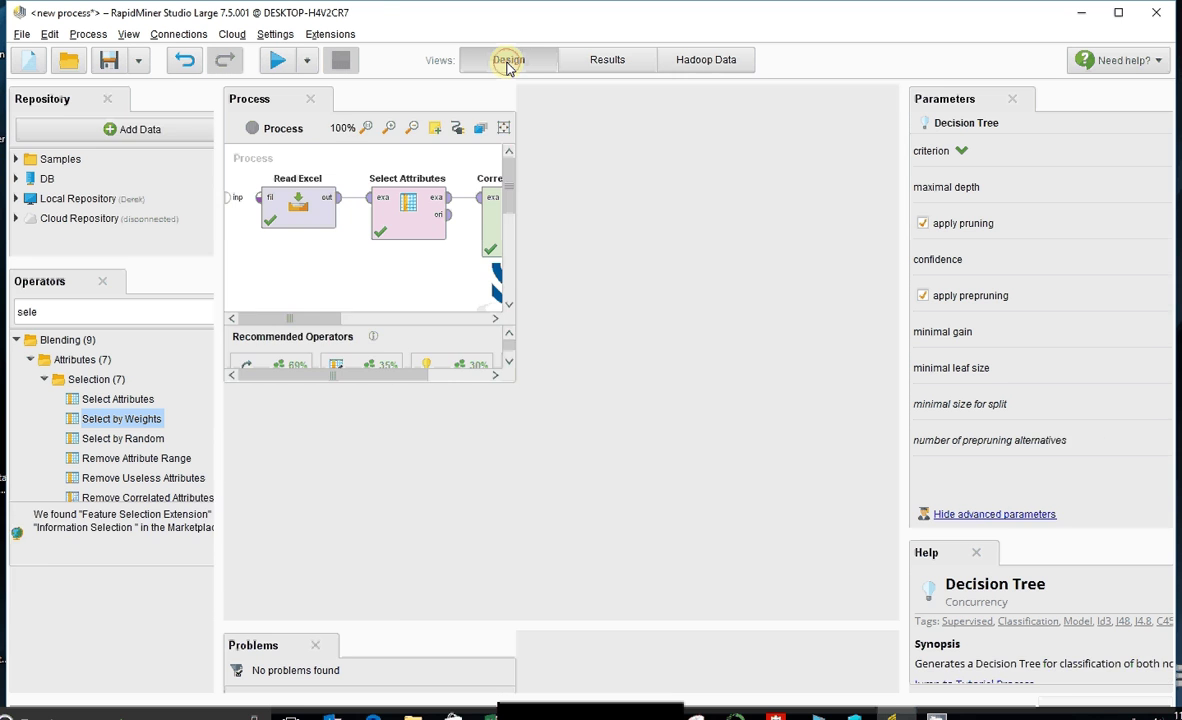
Step: Change the Select by Weights weight threshold to 0.3
left_click(630, 231)
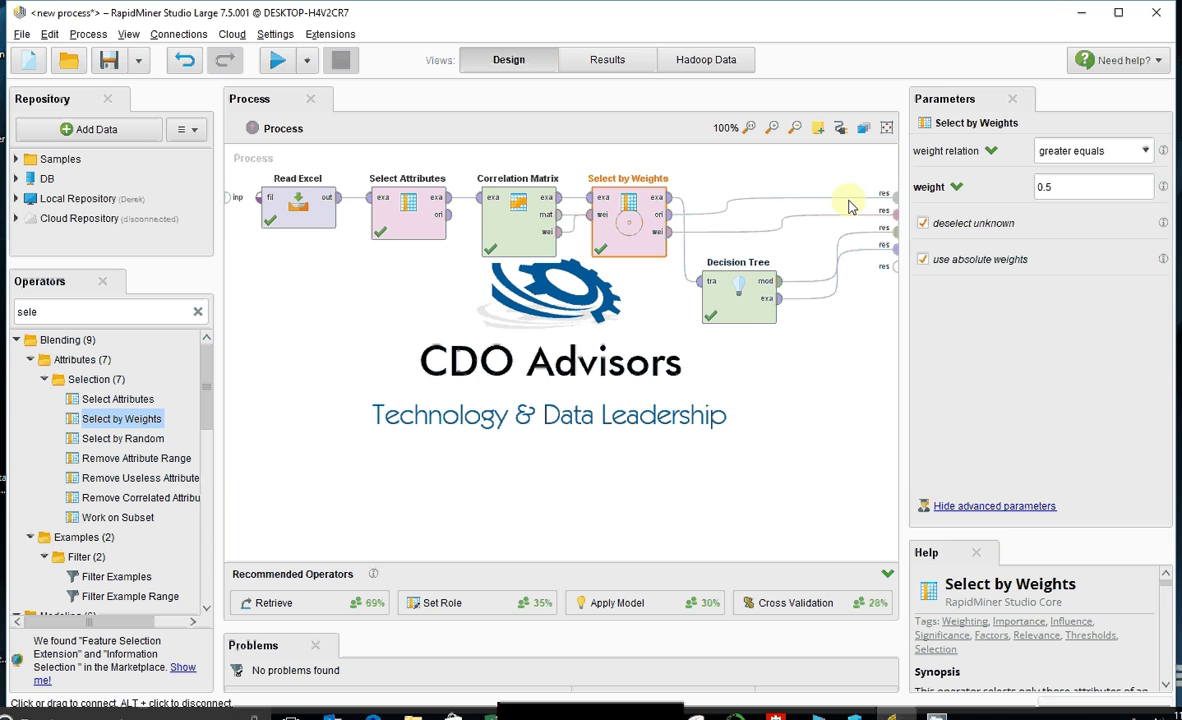
left_click(1080, 186)
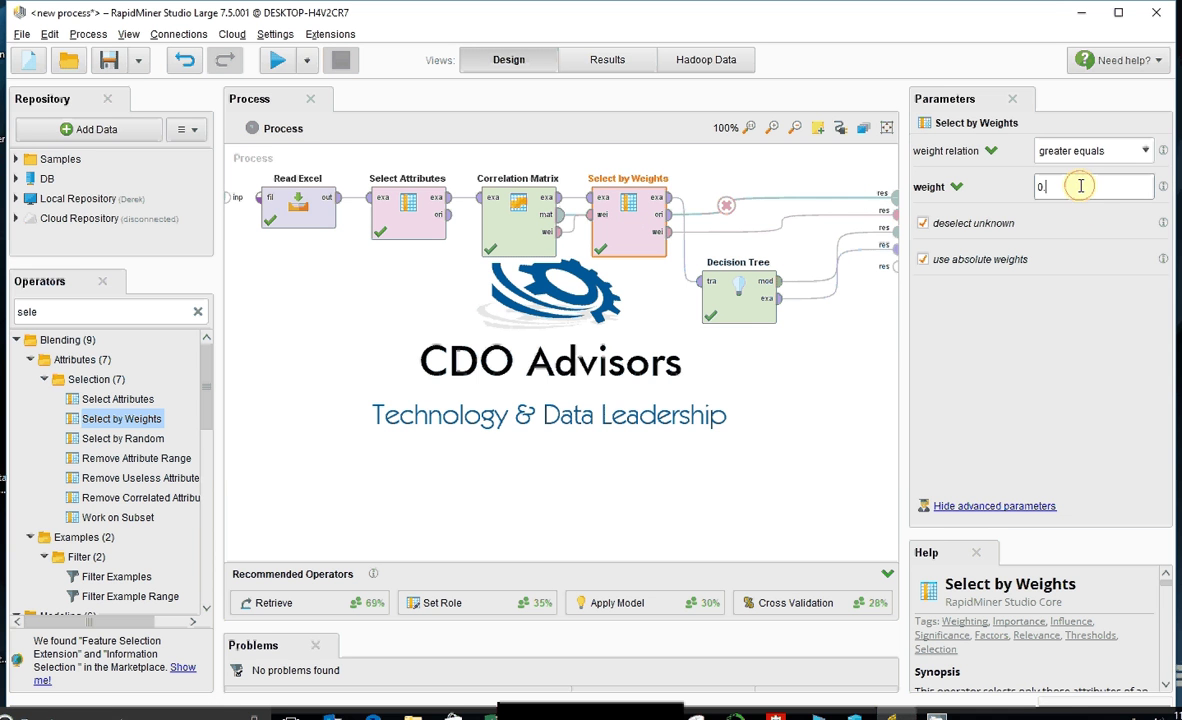
key("BackSpace")
type("3")
Step: Rerun and inspect the tree splitting on OverTime then StockOptionFlag, then return to design
left_click(277, 60)
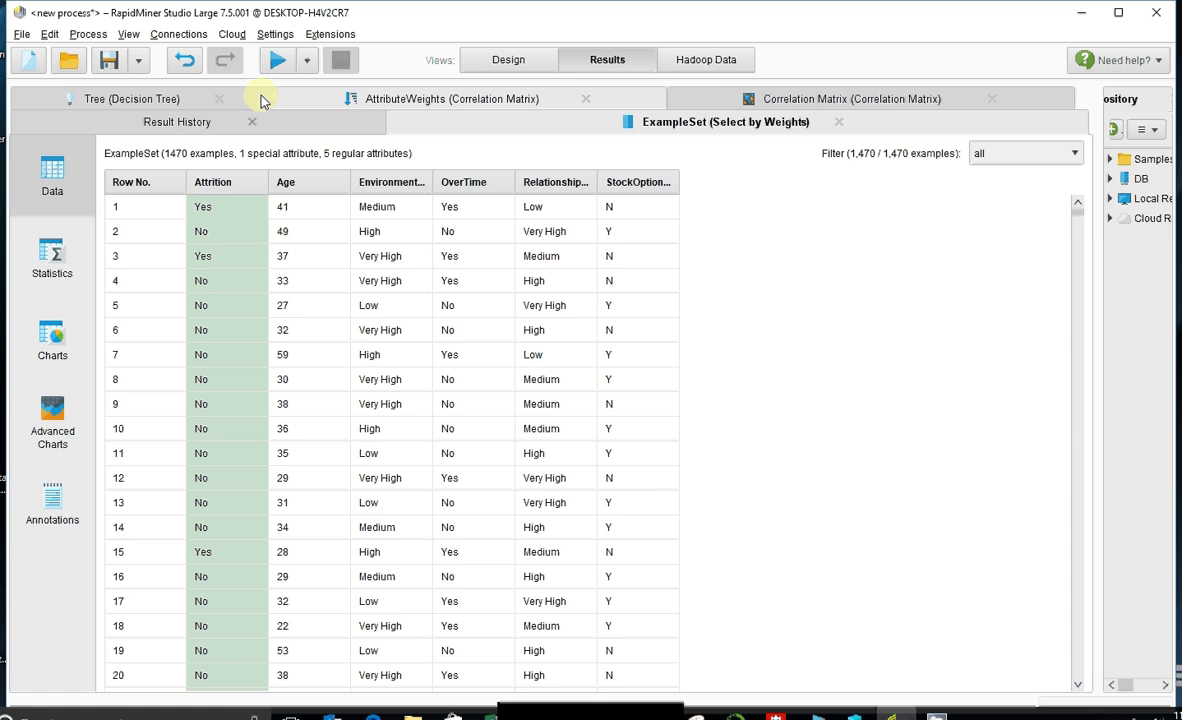
left_click(171, 92)
left_click_drag(537, 408, 639, 310)
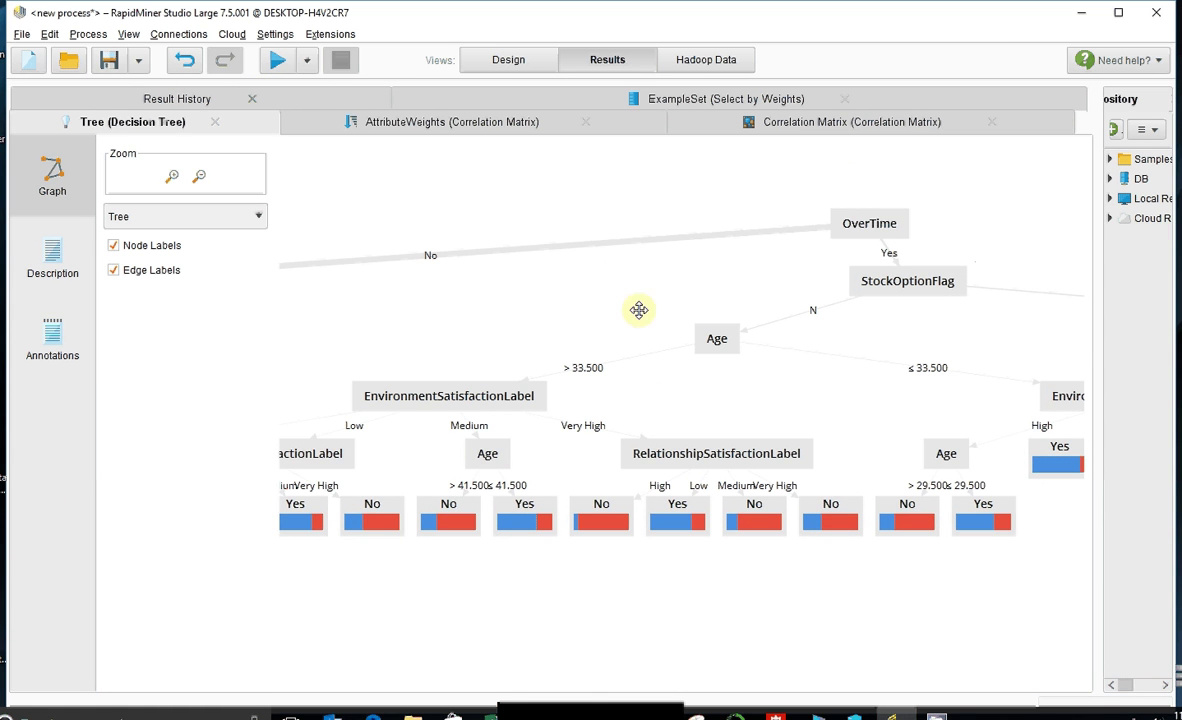
left_click(203, 177)
left_click(204, 177)
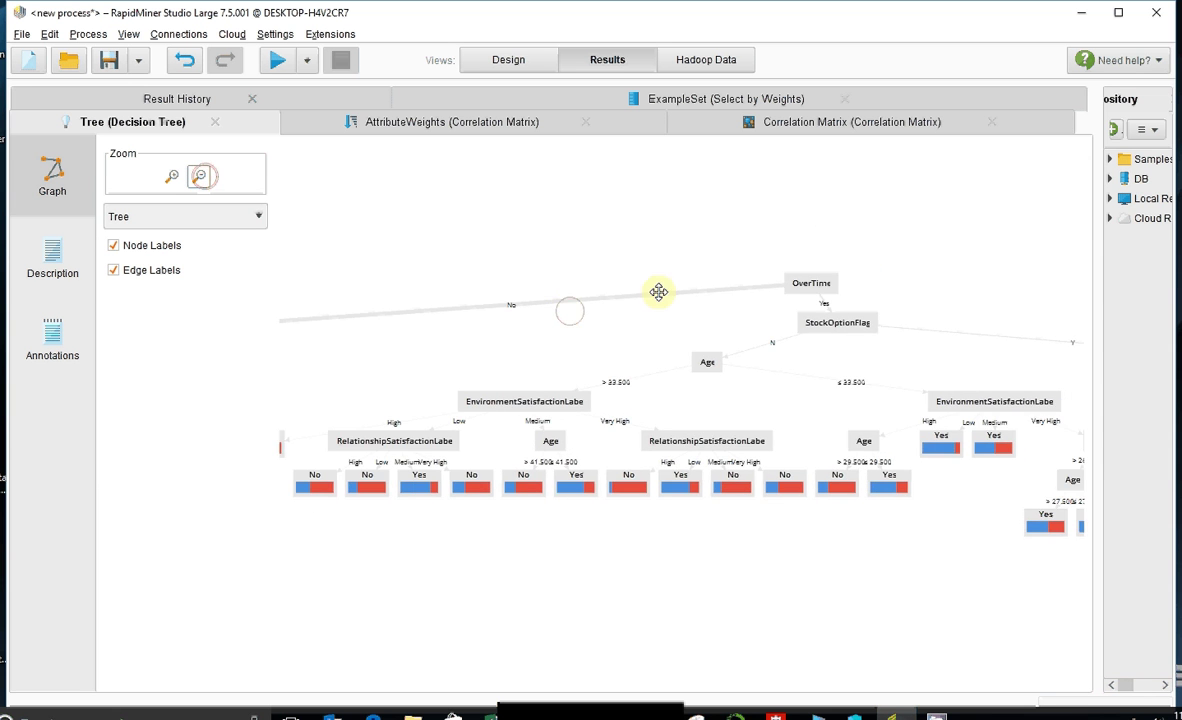
mouse_move(657, 290)
left_mouse_down()
mouse_move(815, 272)
mouse_move(667, 290)
mouse_move(655, 272)
left_mouse_up()
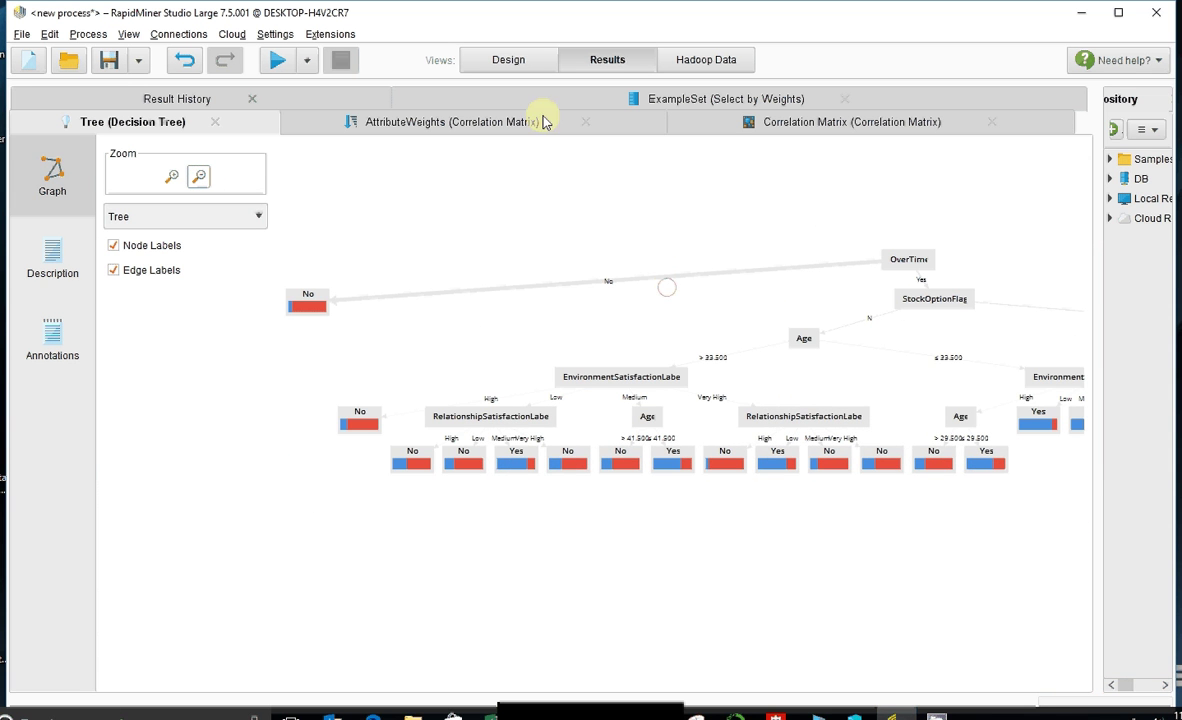
left_click(511, 62)
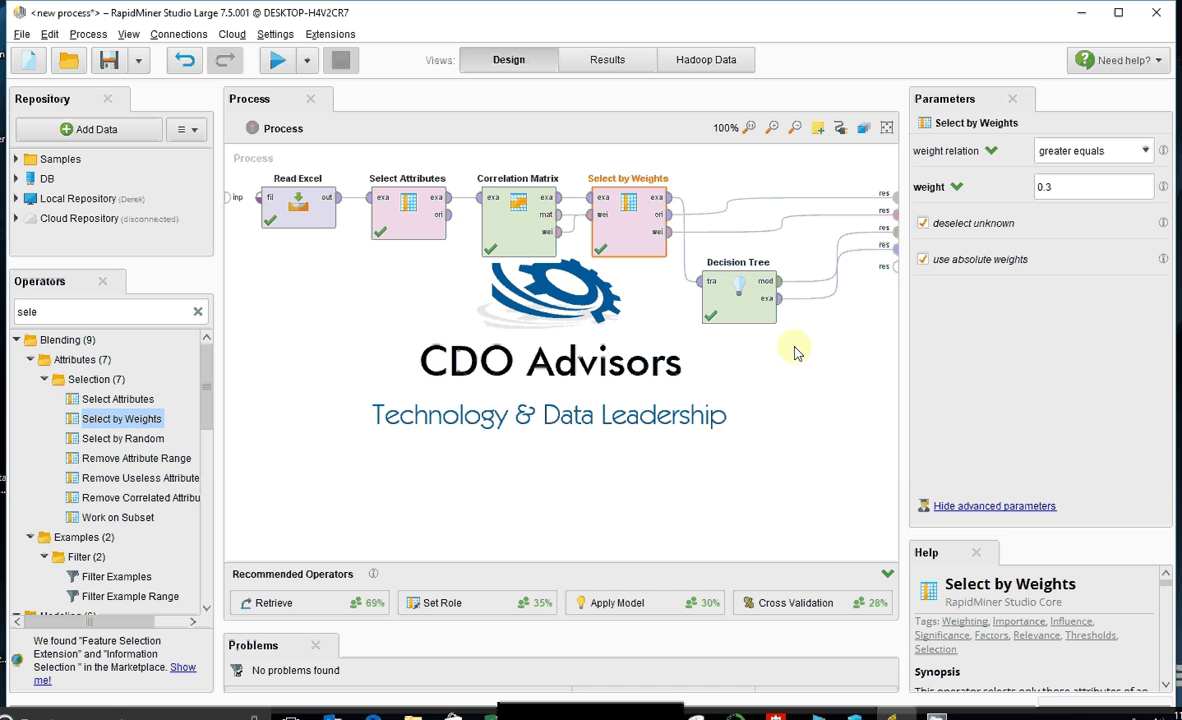
Step: Search operators for 'get de' and add Get Decision Tree Path to the process
left_click(122, 312)
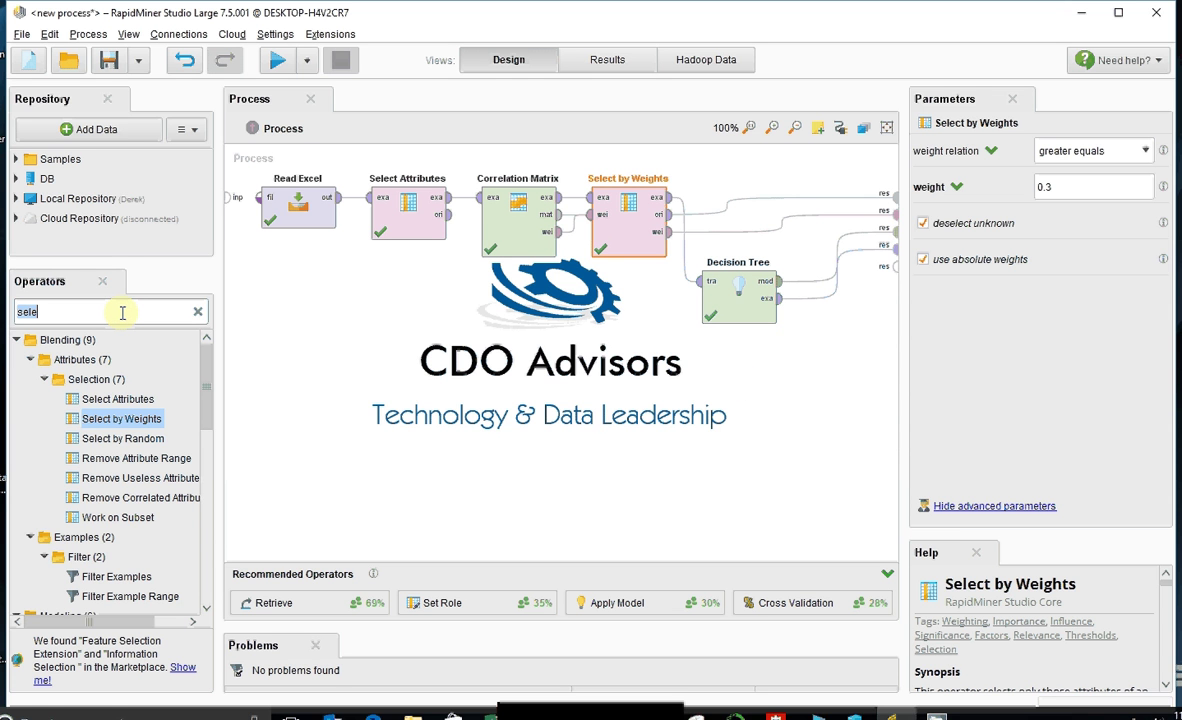
type("get de")
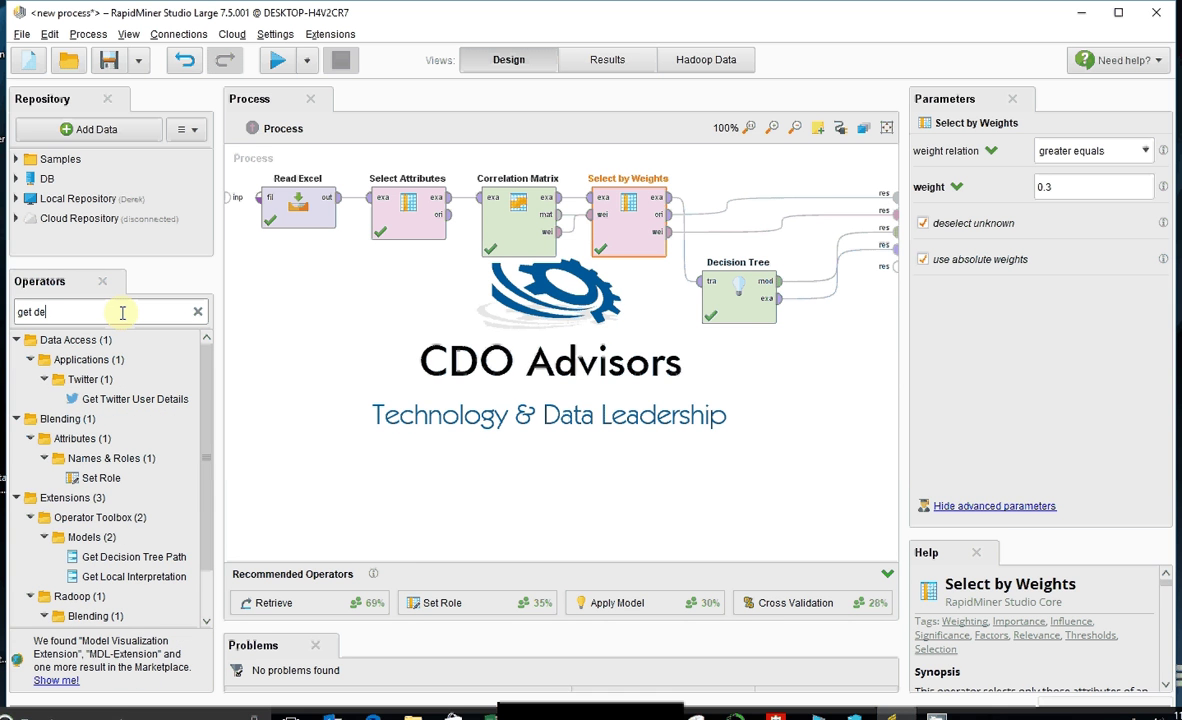
left_click_drag(113, 557, 824, 370)
Step: Connect Decision Tree's model and example outputs into Get Decision Tree Path and tidy the layout
left_click_drag(758, 316, 703, 317)
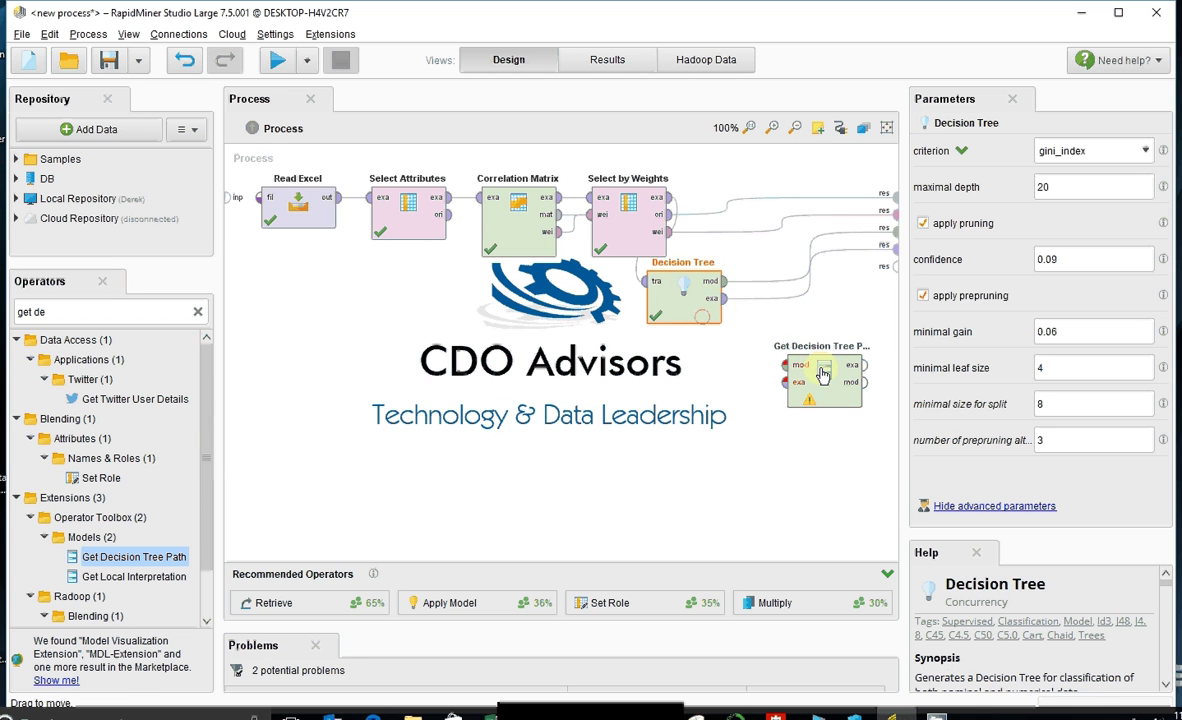
left_click(723, 281)
left_click(785, 365)
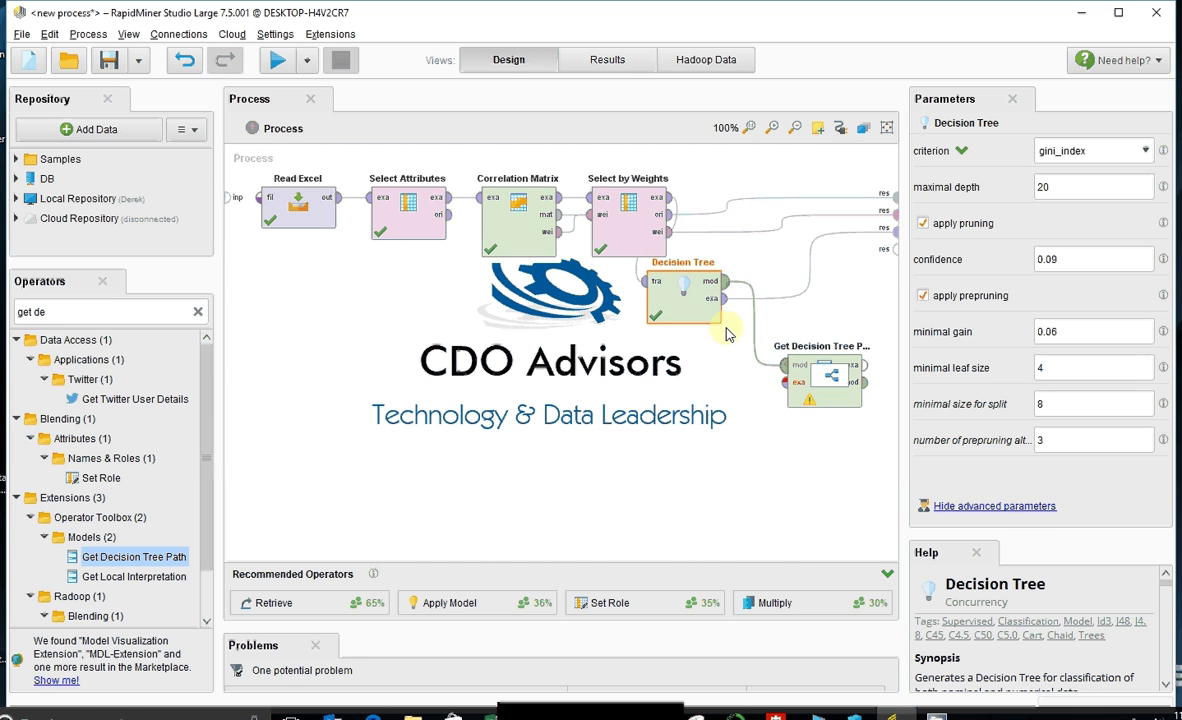
left_click(711, 298)
left_click(784, 382)
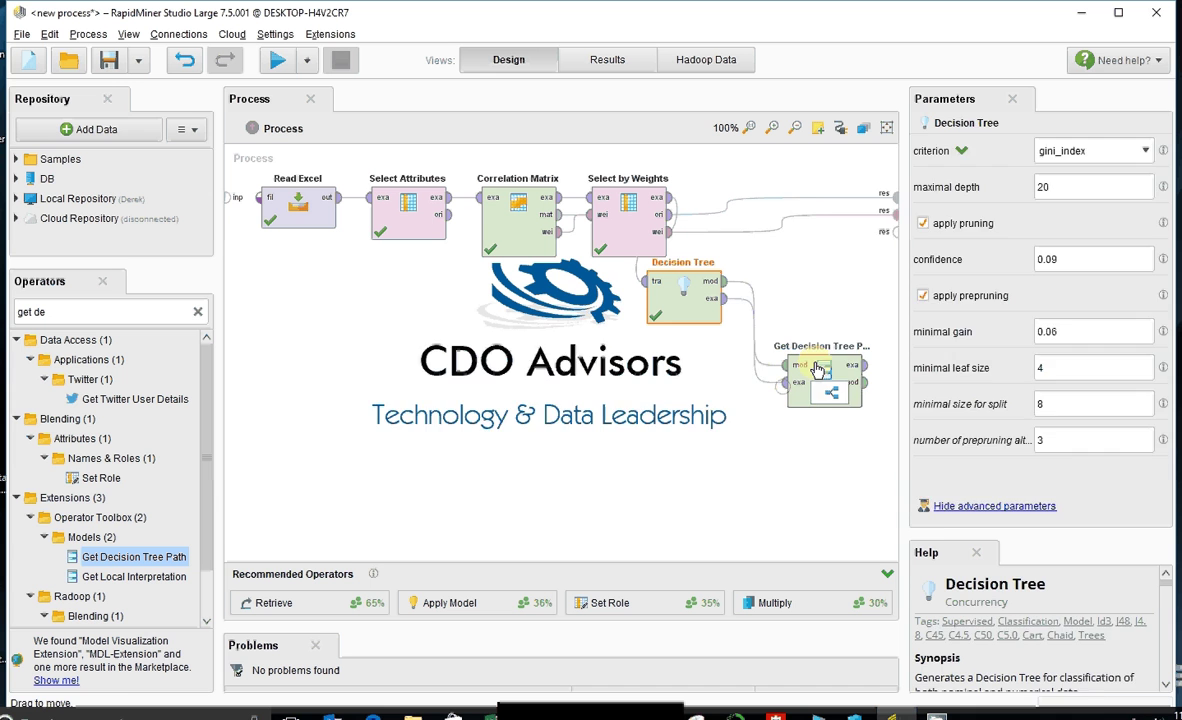
left_click_drag(817, 370, 787, 282)
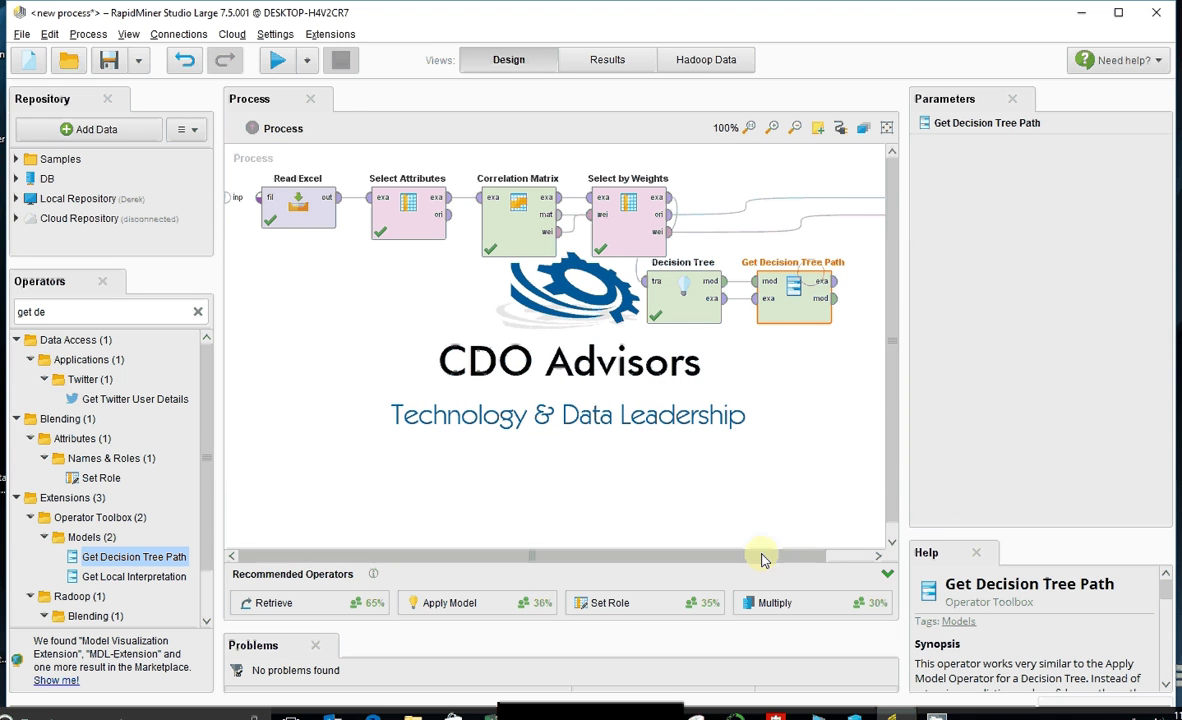
left_click_drag(760, 558, 858, 546)
Step: Send Get Decision Tree Path's example and model outputs to the process results
left_click(785, 281)
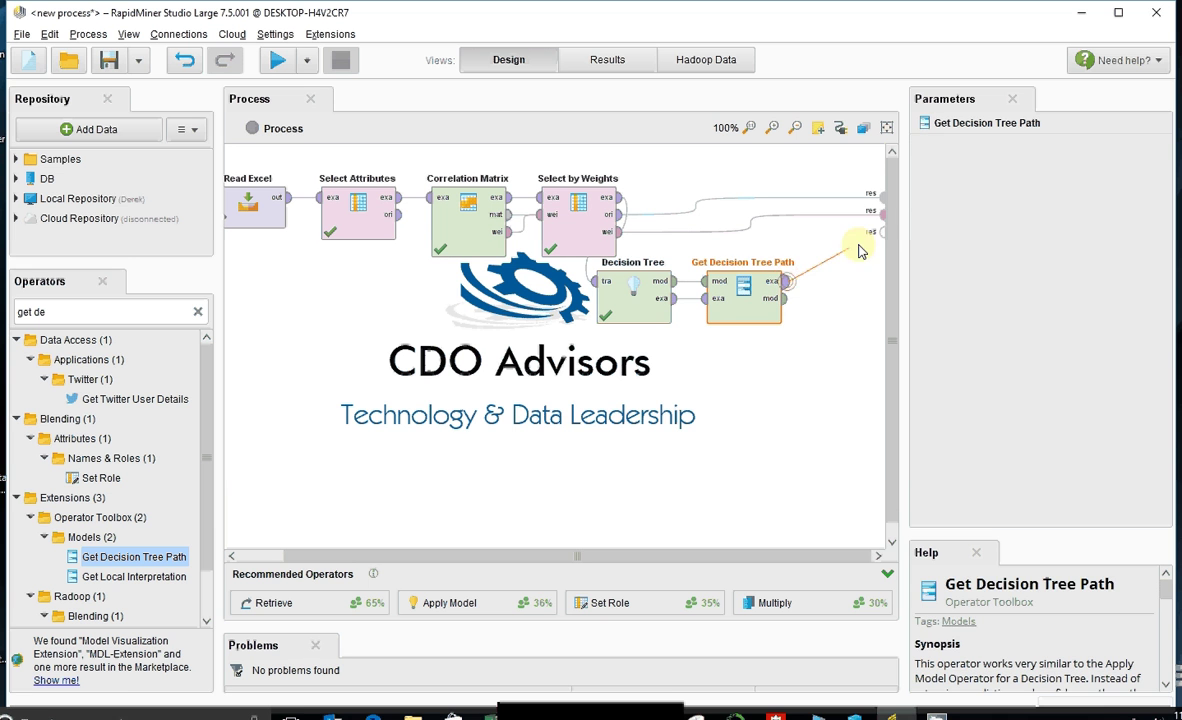
left_click(882, 231)
left_click(785, 300)
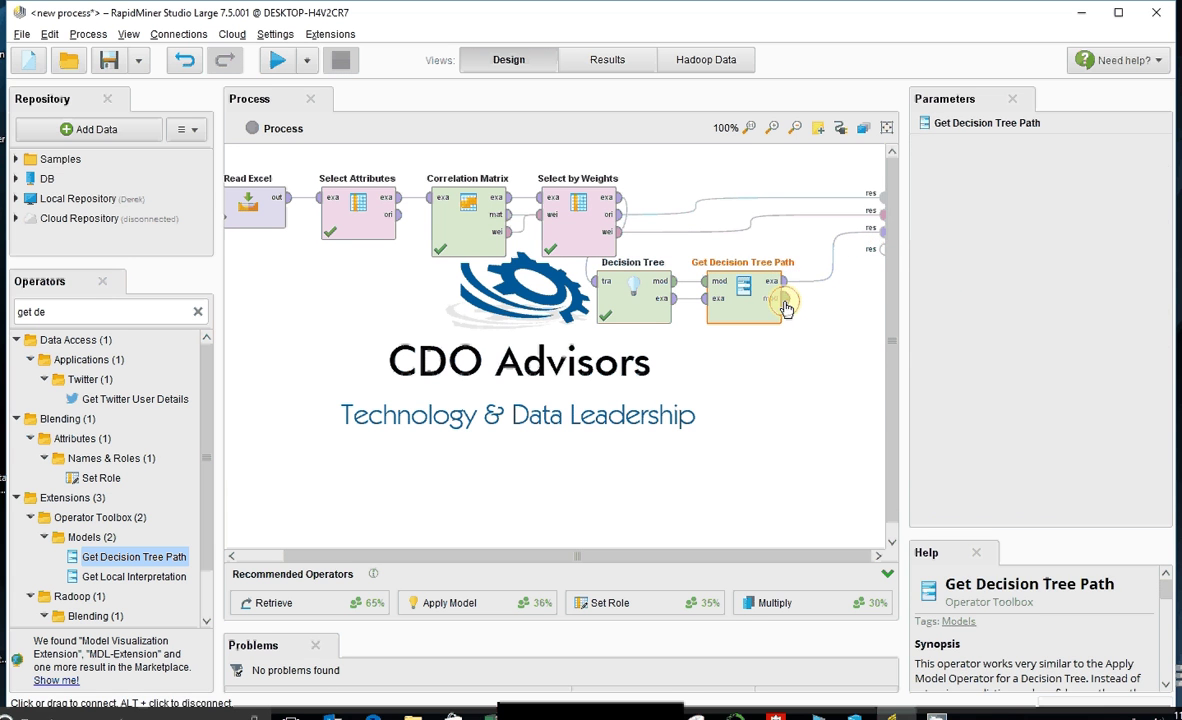
left_click(882, 248)
left_click_drag(721, 305, 776, 307)
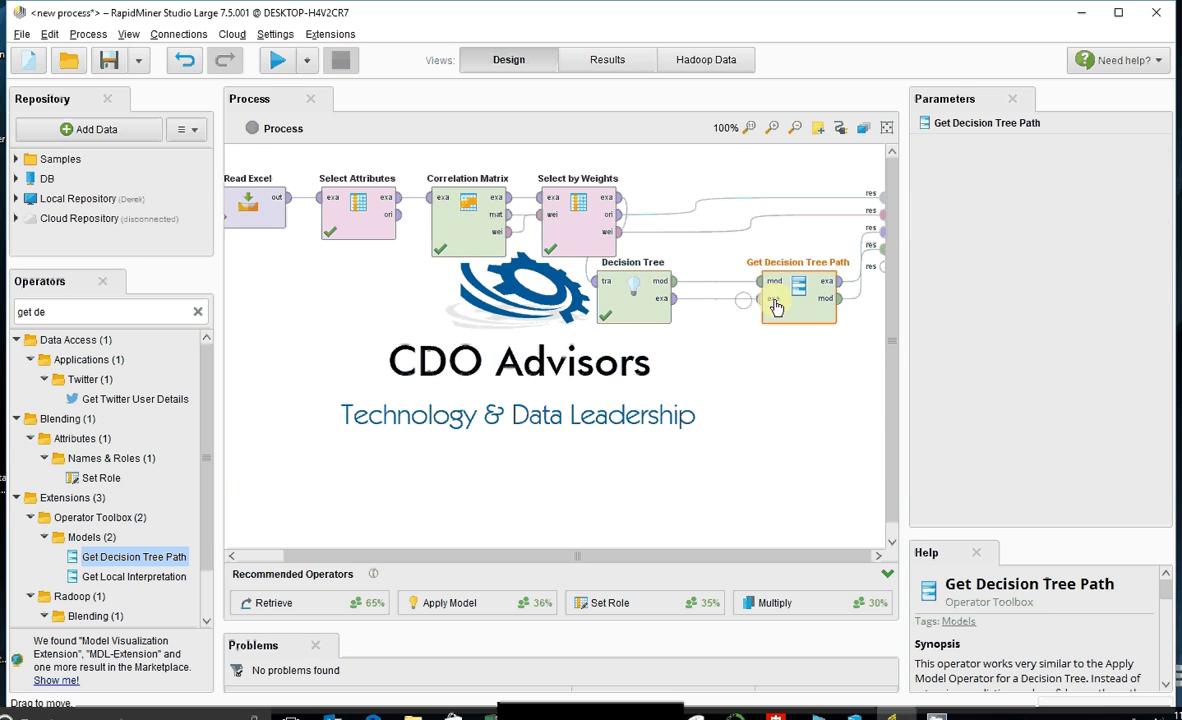
left_click_drag(620, 302, 671, 302)
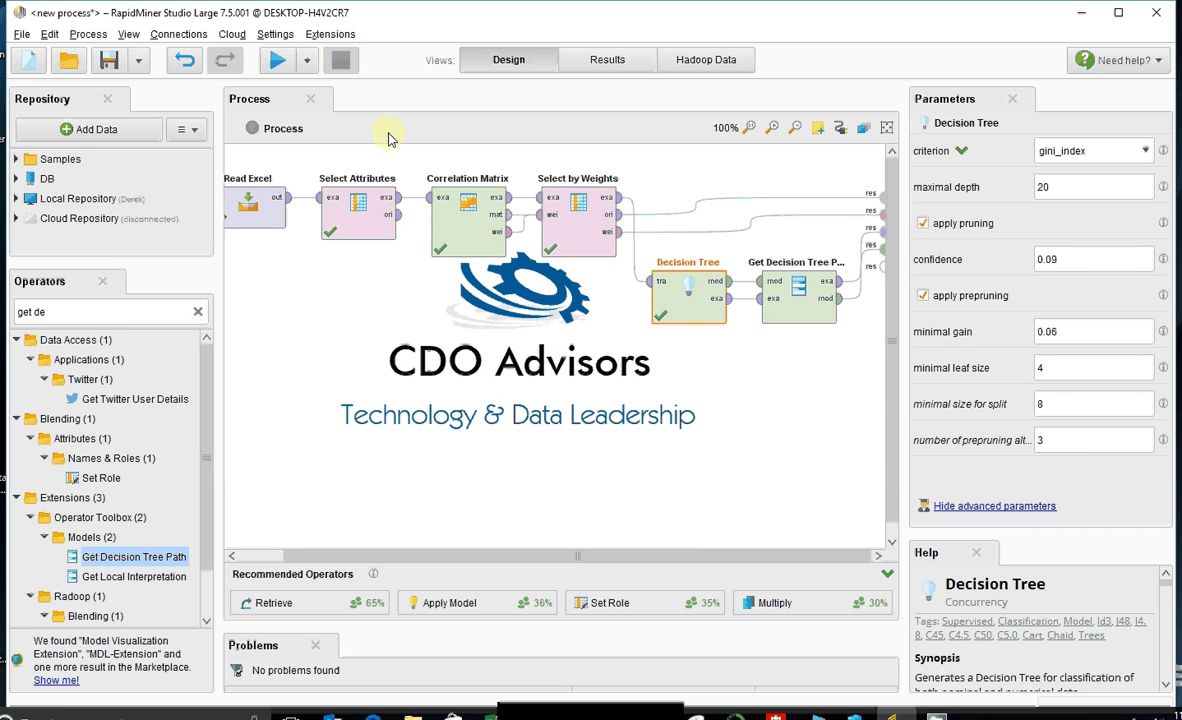
Step: Run the process and pan the tree to show the OverTime, StockOptionFlag and Age nodes
left_click(284, 66)
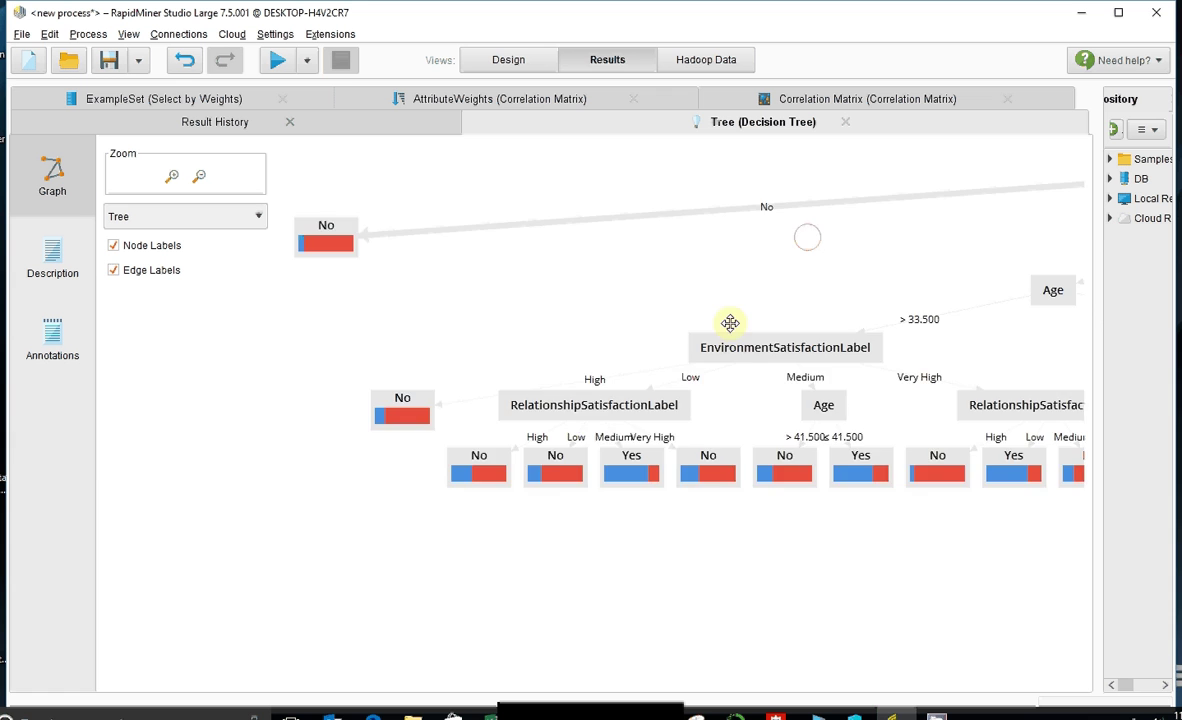
left_click_drag(806, 237, 630, 324)
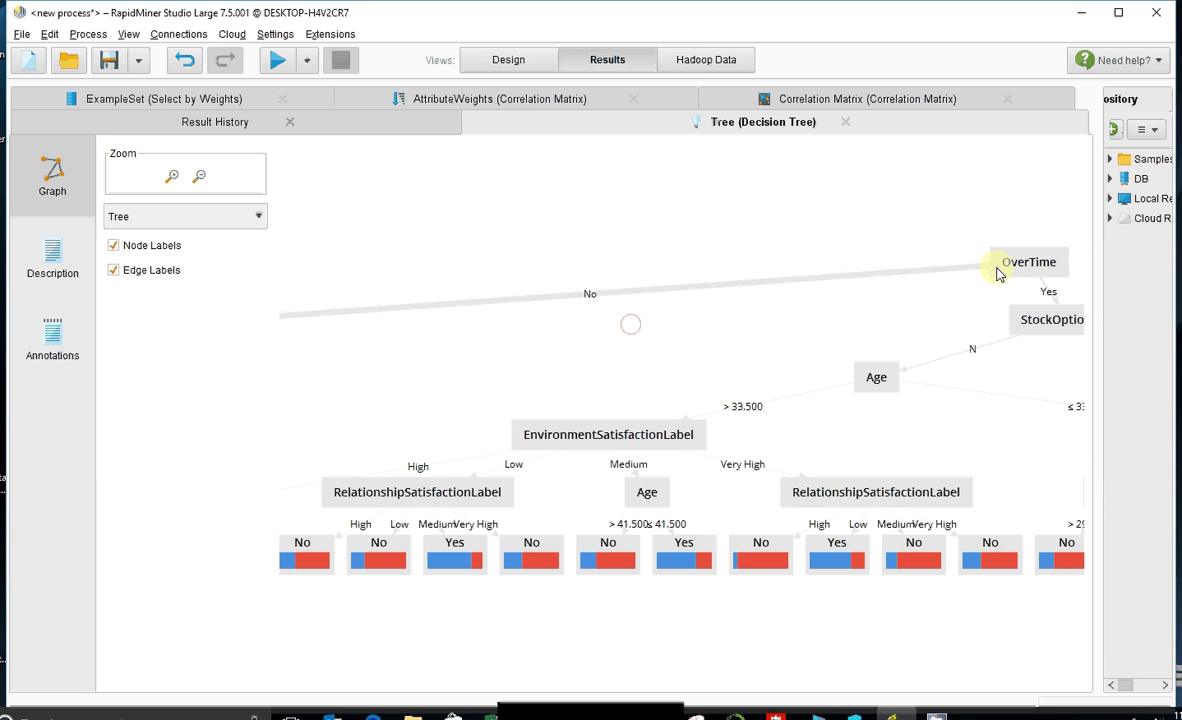
left_click_drag(750, 318, 1053, 203)
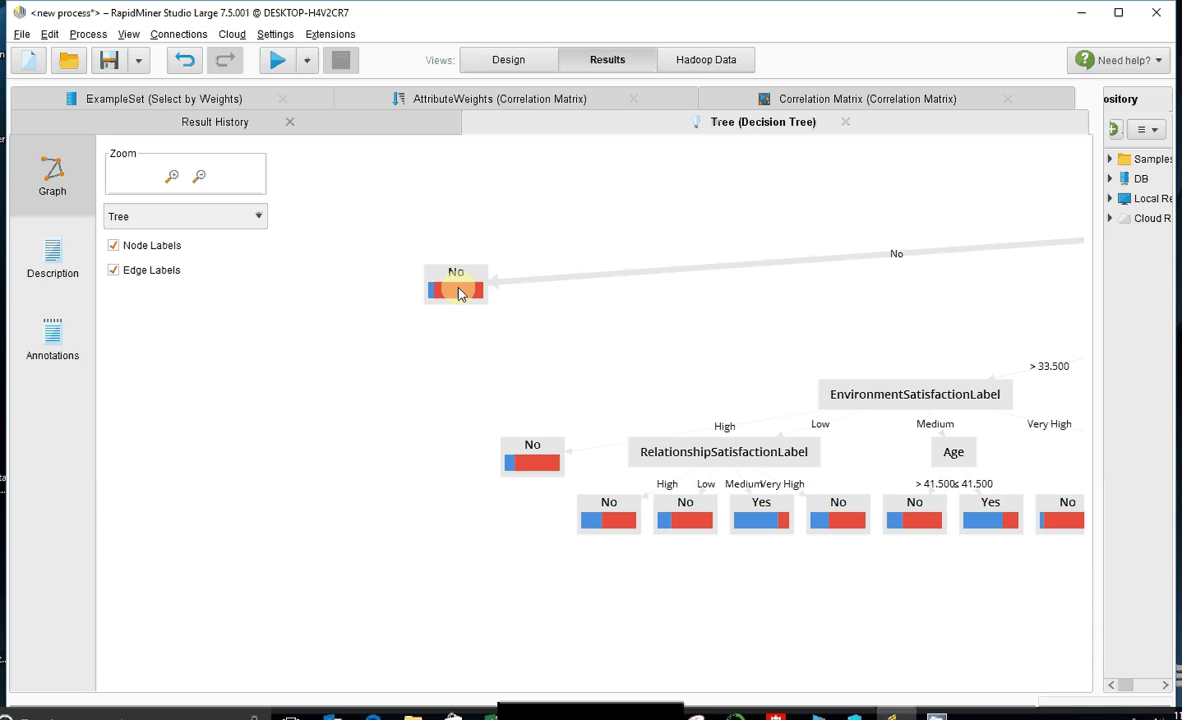
mouse_move(459, 292)
left_click_drag(944, 295, 472, 293)
left_click_drag(841, 360, 564, 330)
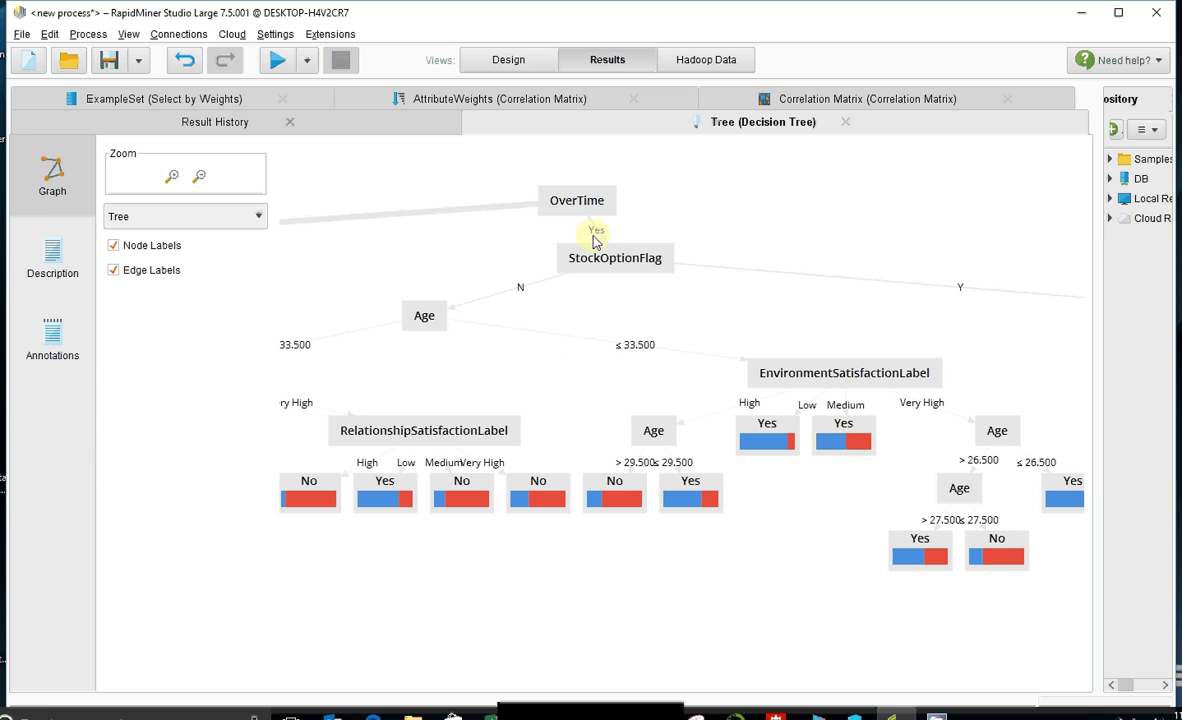
scroll(619, 272, "down", 1)
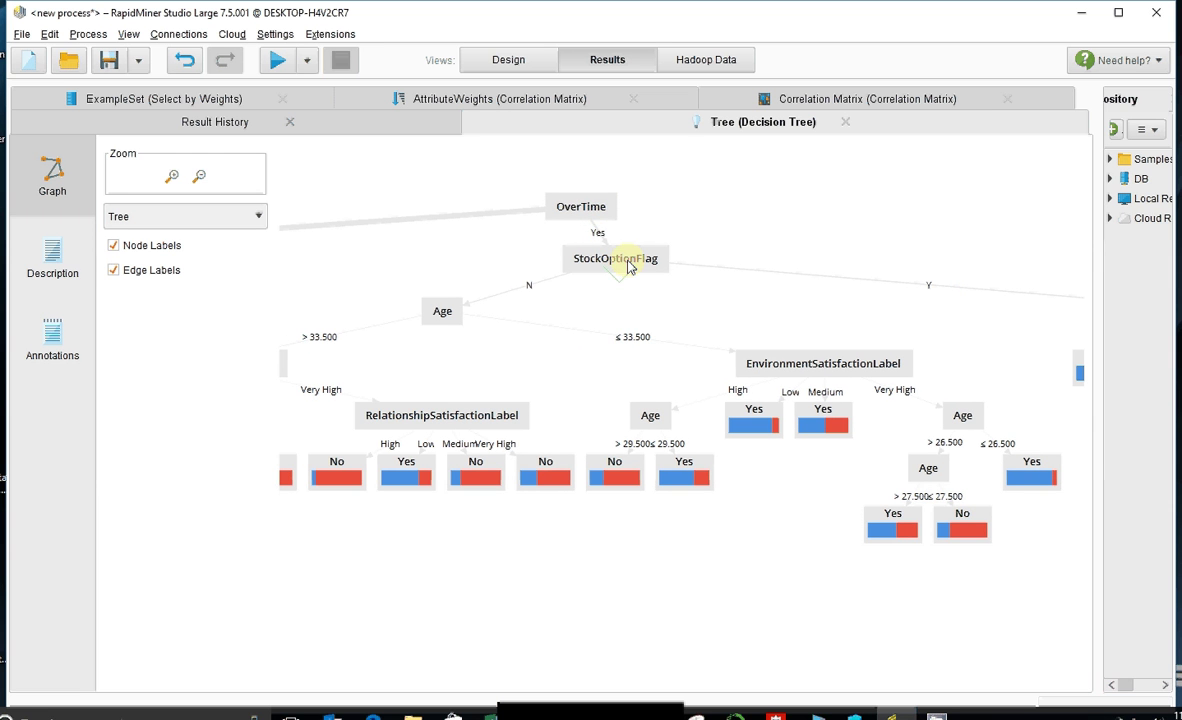
Step: Pull StockOptionFlag away from OverTime and bring the left Age subtree into view
left_click_drag(628, 266, 780, 266)
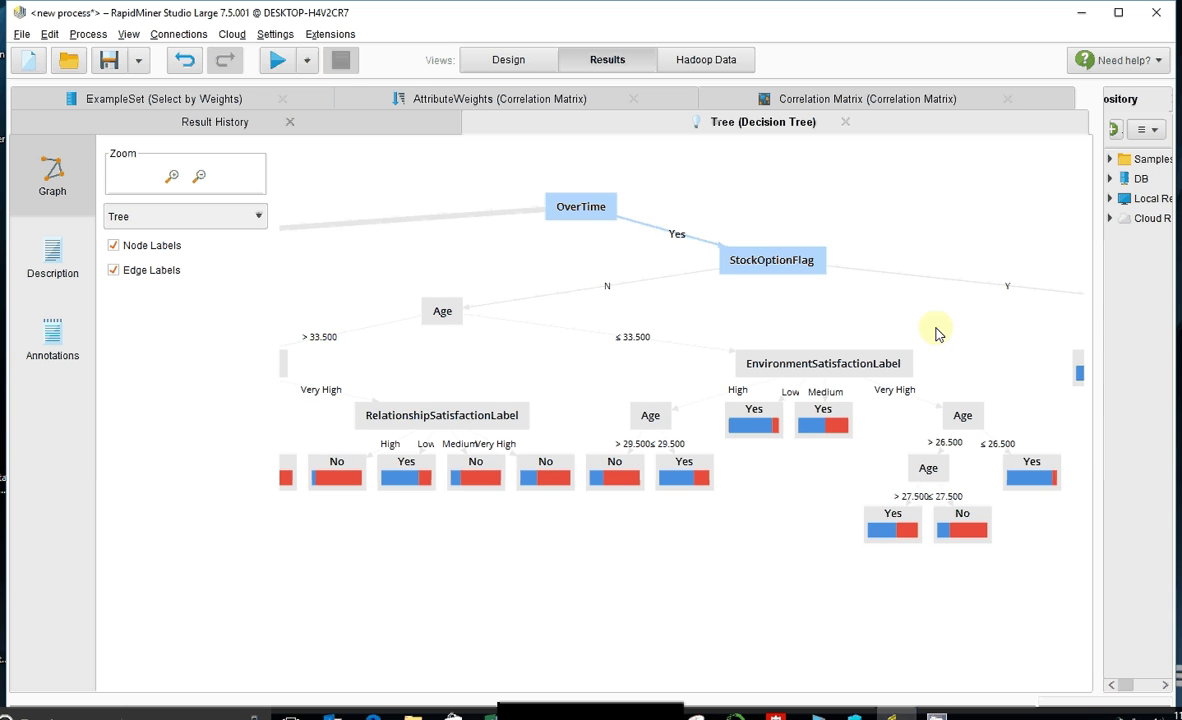
left_click_drag(936, 320, 525, 311)
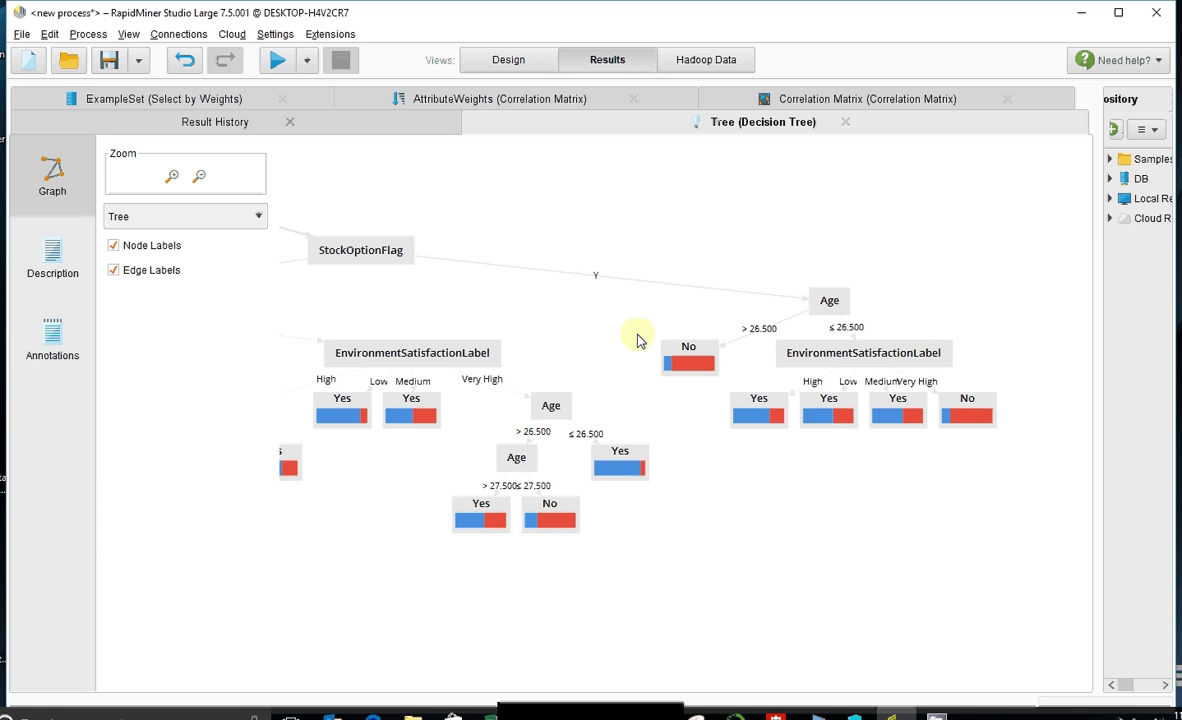
left_click_drag(637, 340, 871, 282)
left_click_drag(410, 335, 528, 332)
left_click_drag(448, 332, 760, 340)
left_click(568, 358)
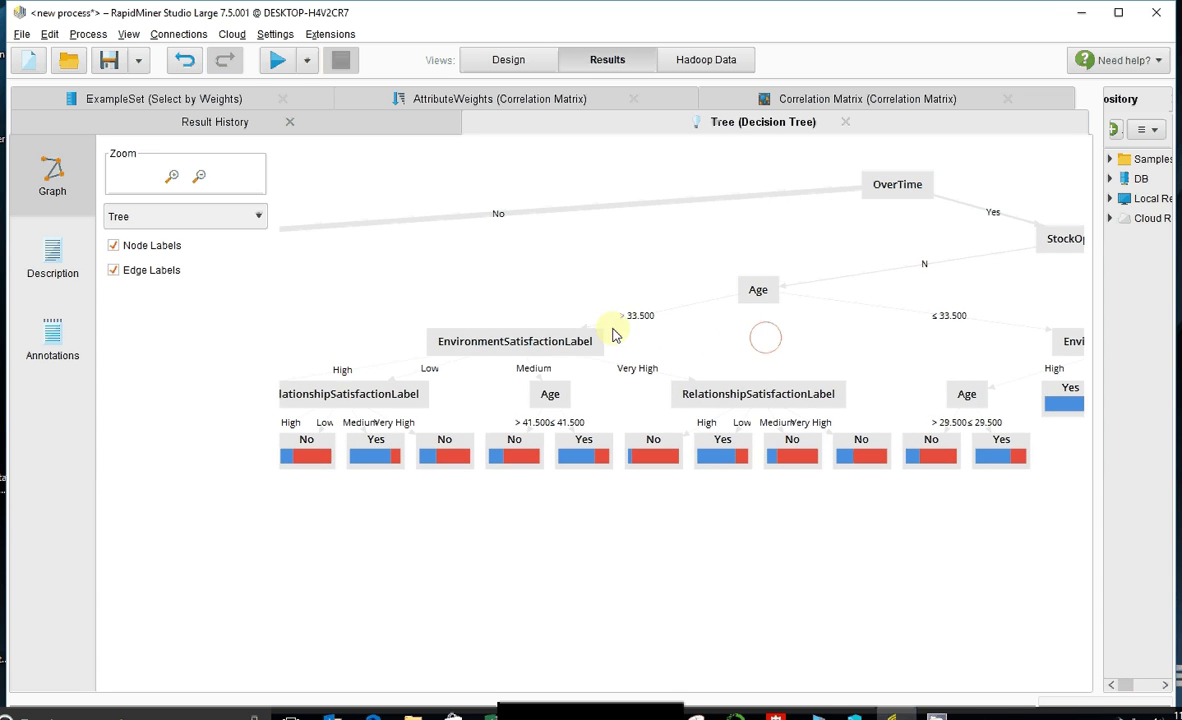
Step: Center the EnvironmentSatisfactionLabel subtree and drag apart its Low-branch No and Medium-branch Yes leaves
left_click_drag(520, 292, 719, 240)
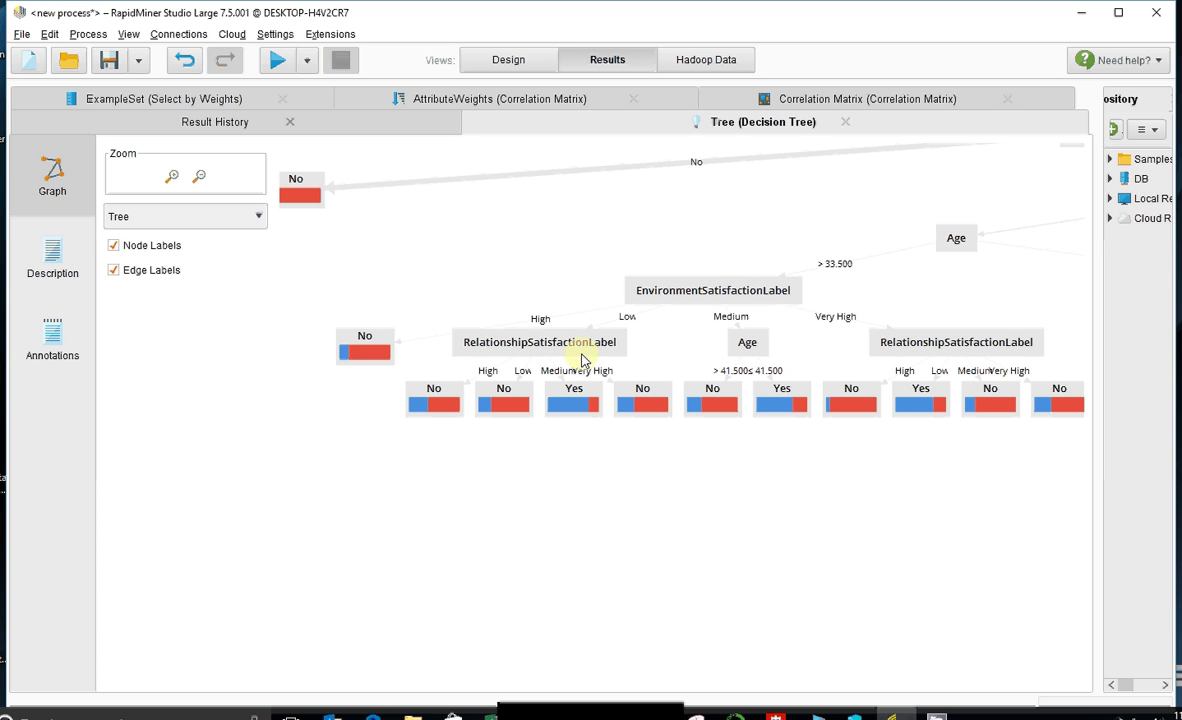
mouse_move(581, 360)
left_mouse_down()
mouse_move(562, 393)
mouse_move(591, 349)
left_mouse_up()
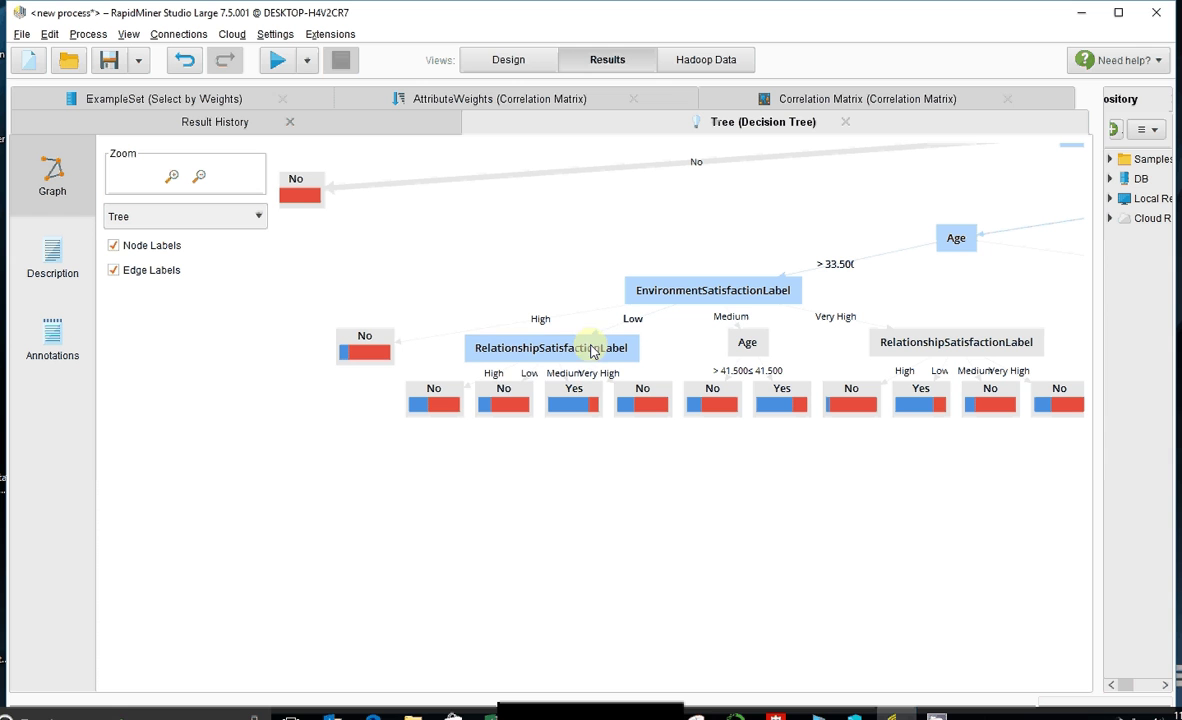
left_click_drag(494, 398, 499, 522)
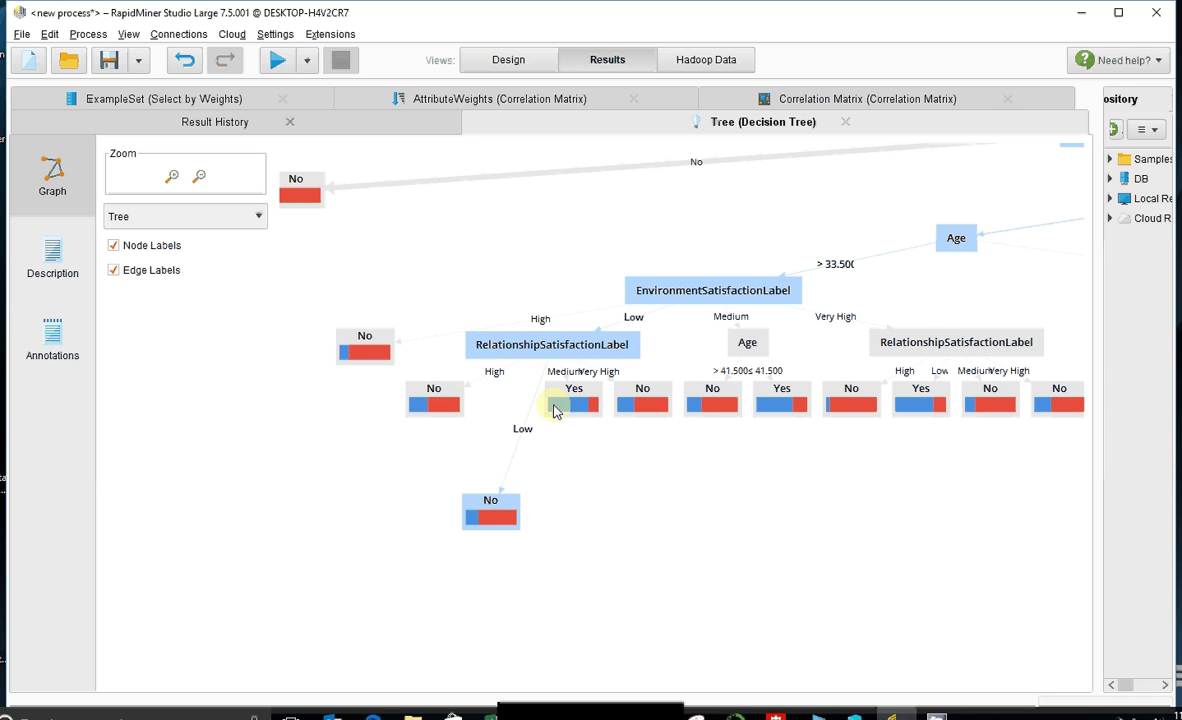
mouse_move(570, 453)
left_mouse_down()
mouse_move(591, 485)
mouse_move(582, 470)
left_mouse_up()
mouse_move(582, 477)
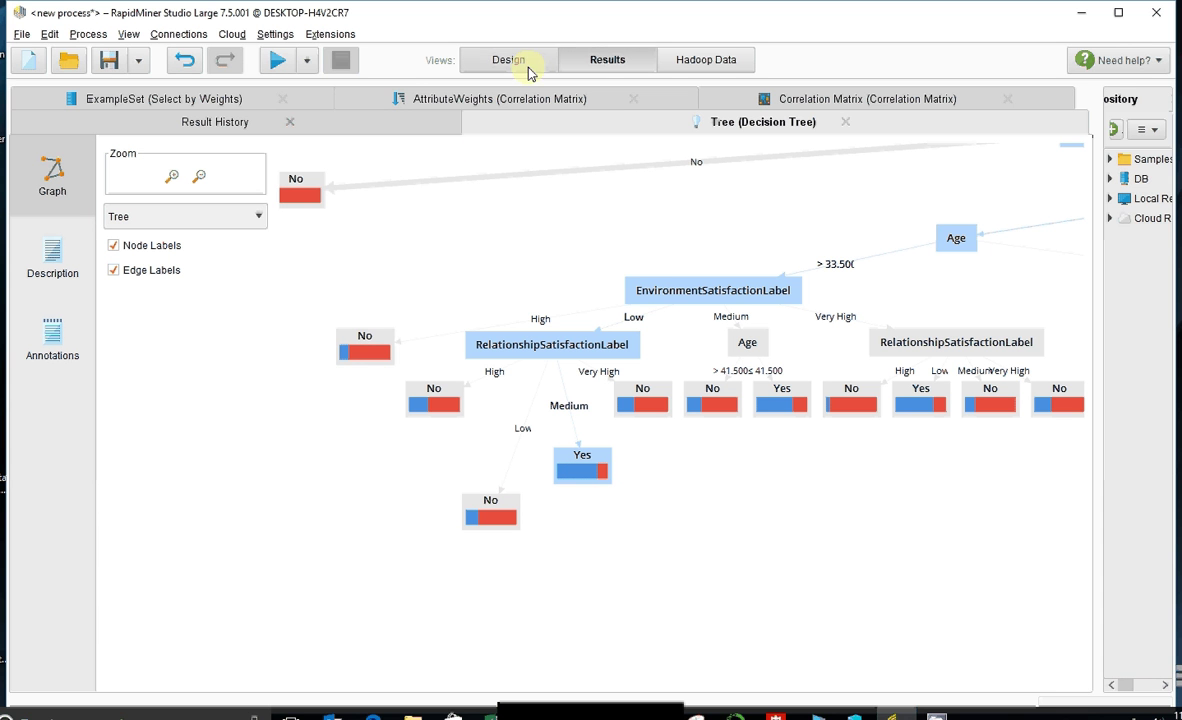
Step: Show the Select by Weights example set, widen the Path column, and sort Attrition with Yes first
left_click(194, 100)
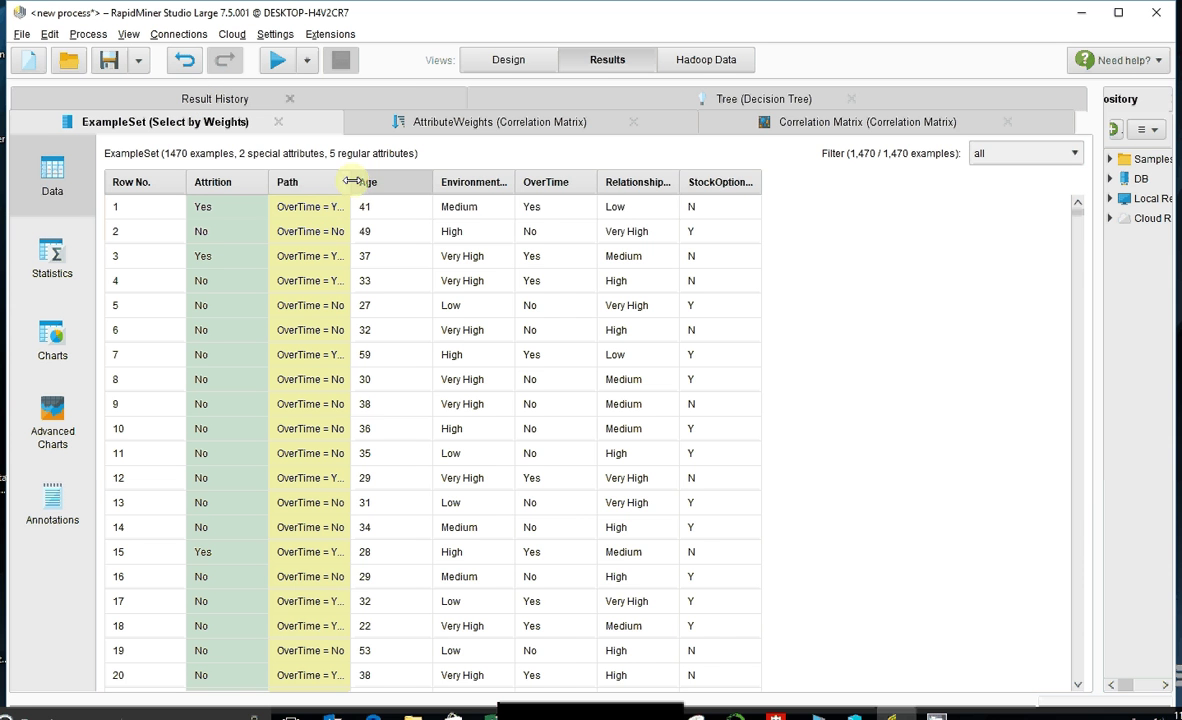
left_click_drag(351, 187, 652, 187)
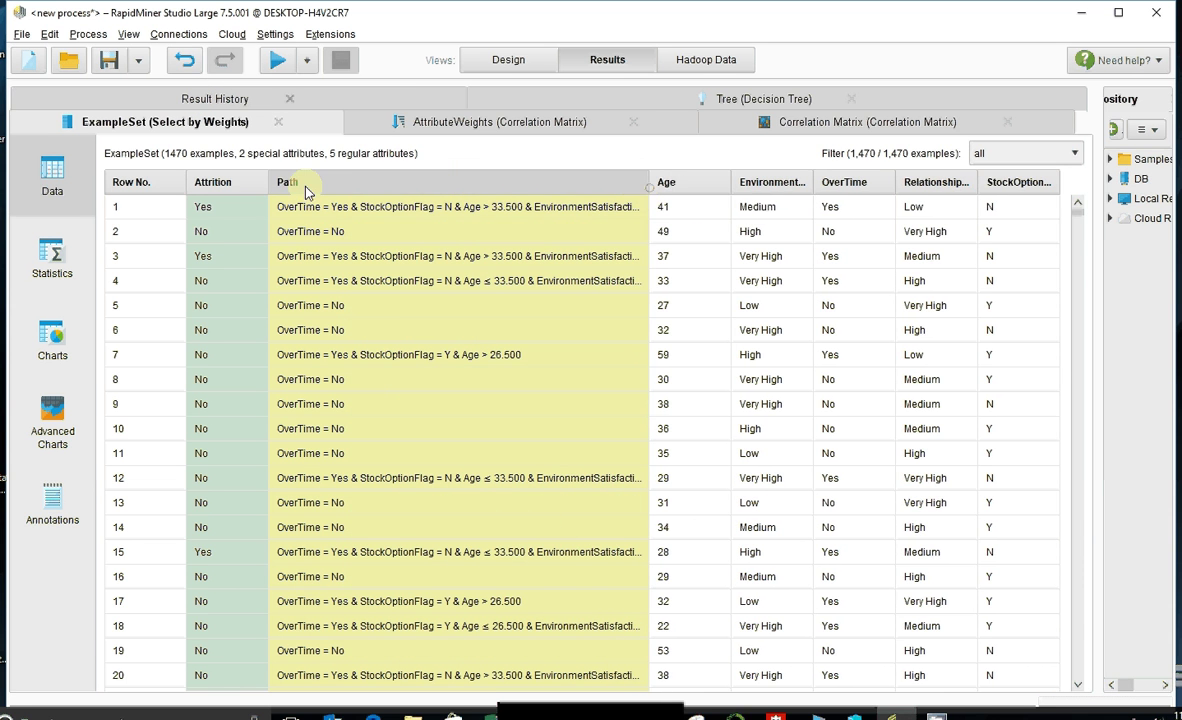
left_click(228, 186)
left_click(228, 186)
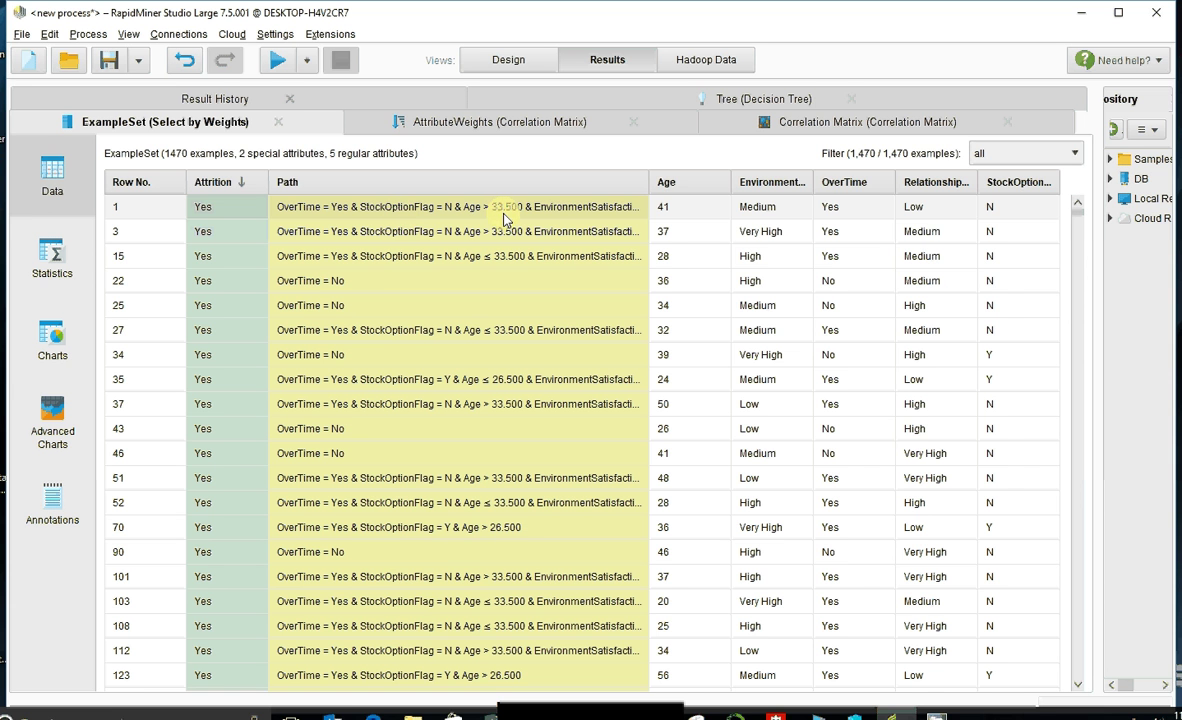
Step: Resize the Path column to view other columns, then return to the decision tree graph
left_click_drag(650, 182, 832, 178)
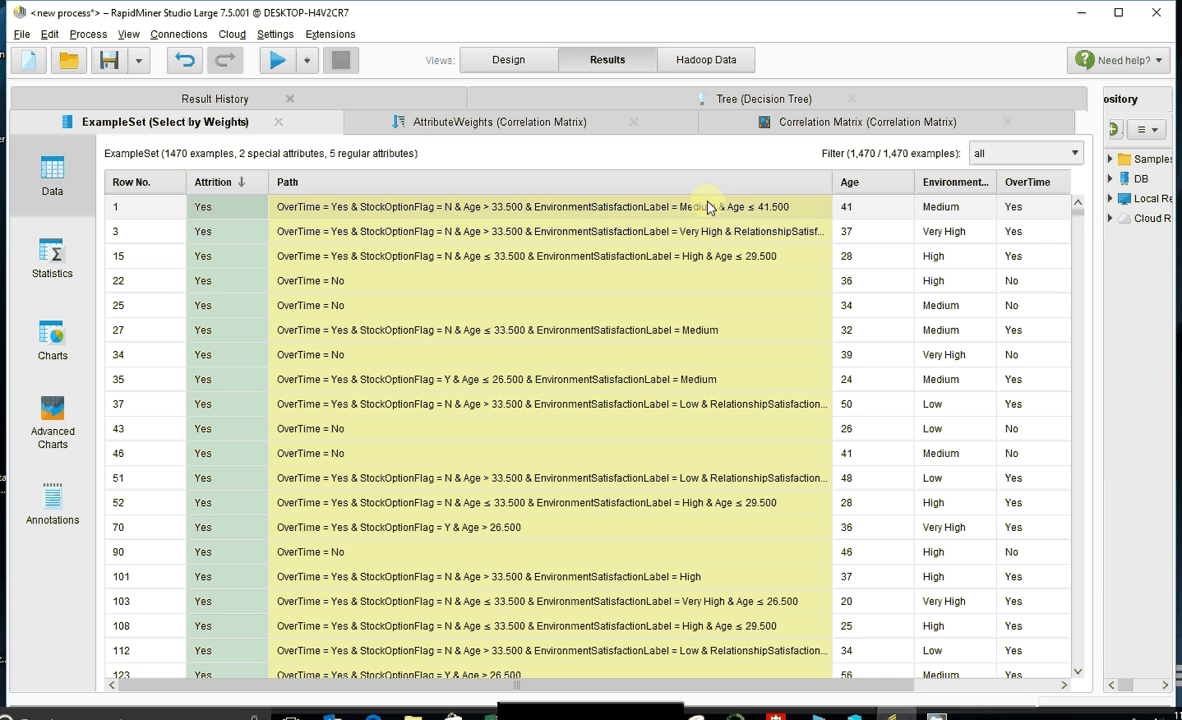
left_click_drag(832, 186, 487, 186)
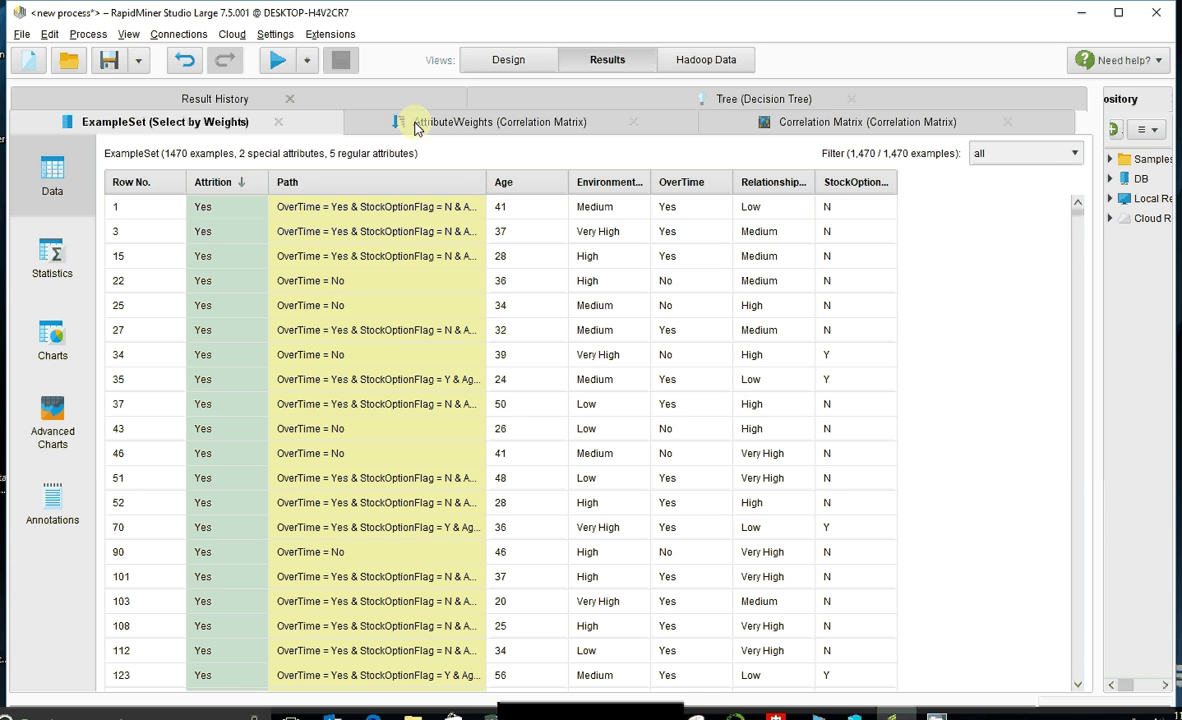
left_click(601, 98)
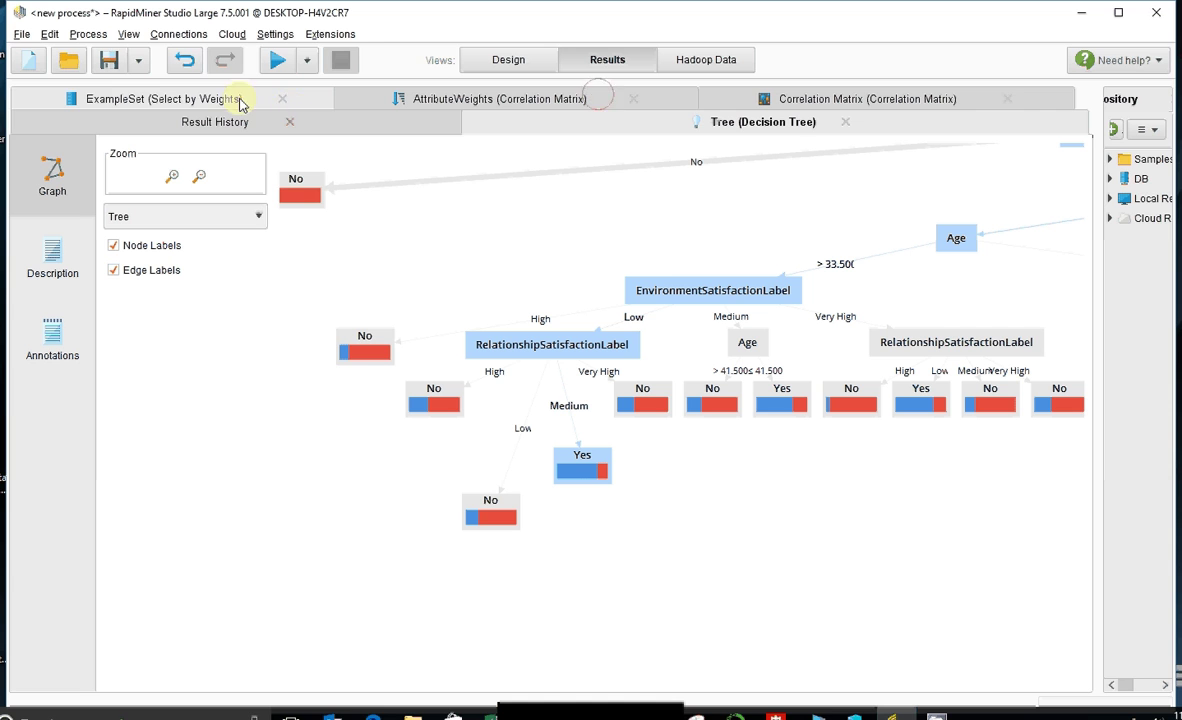